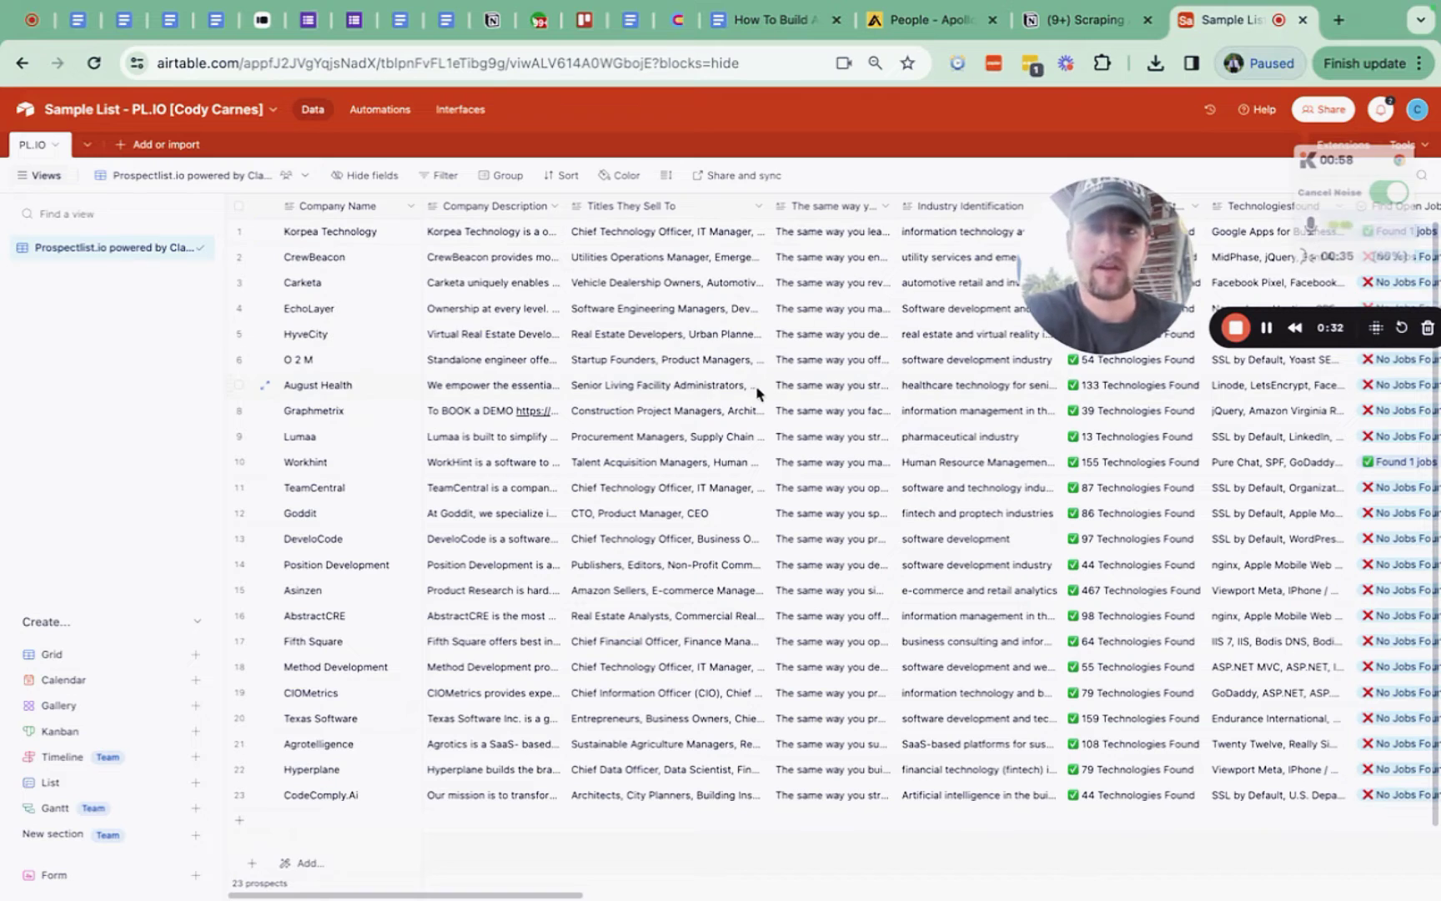
Step: Widen the "The same way you ____, we ____ [Analogy Clay Play]" and Industry Identification columns so their text can be read
scroll(757, 392, "right", 2)
scroll(813, 325, "right", 4)
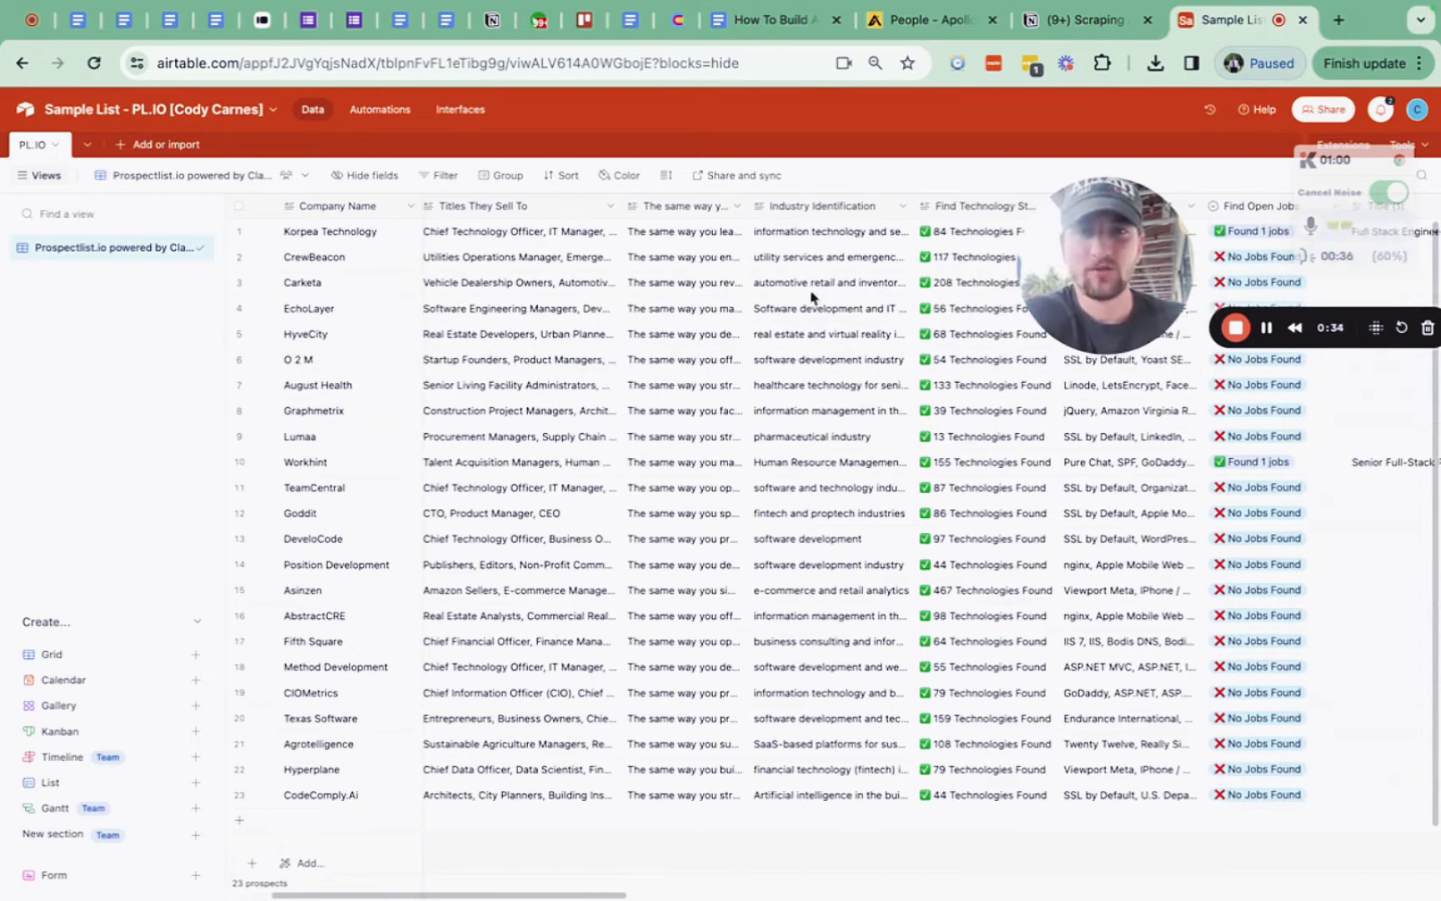
left_click_drag(747, 205, 923, 206)
scroll(918, 323, "right", 2)
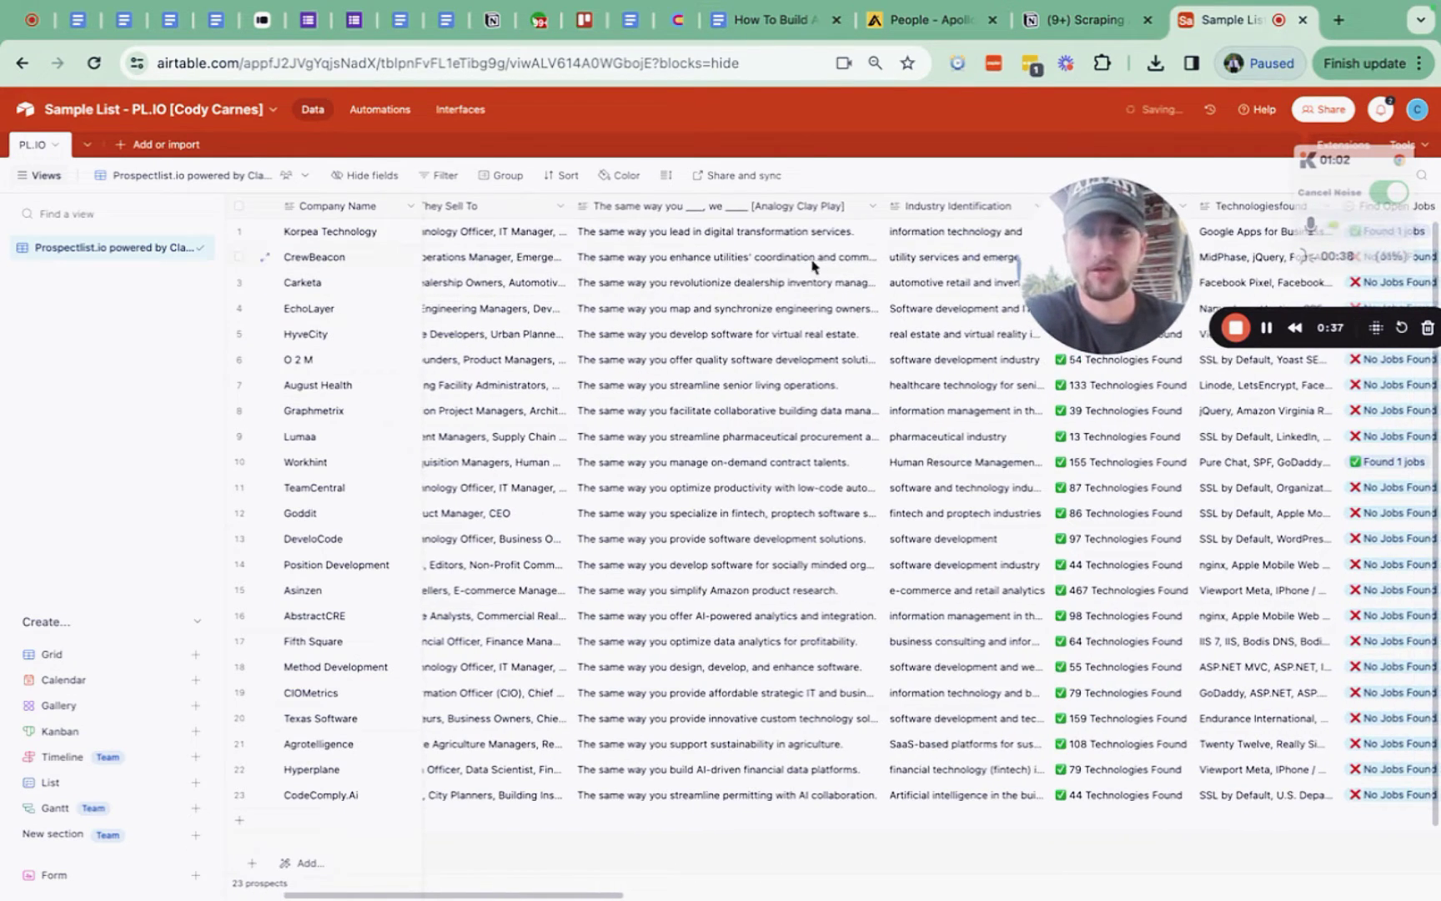
scroll(784, 244, "right", 6)
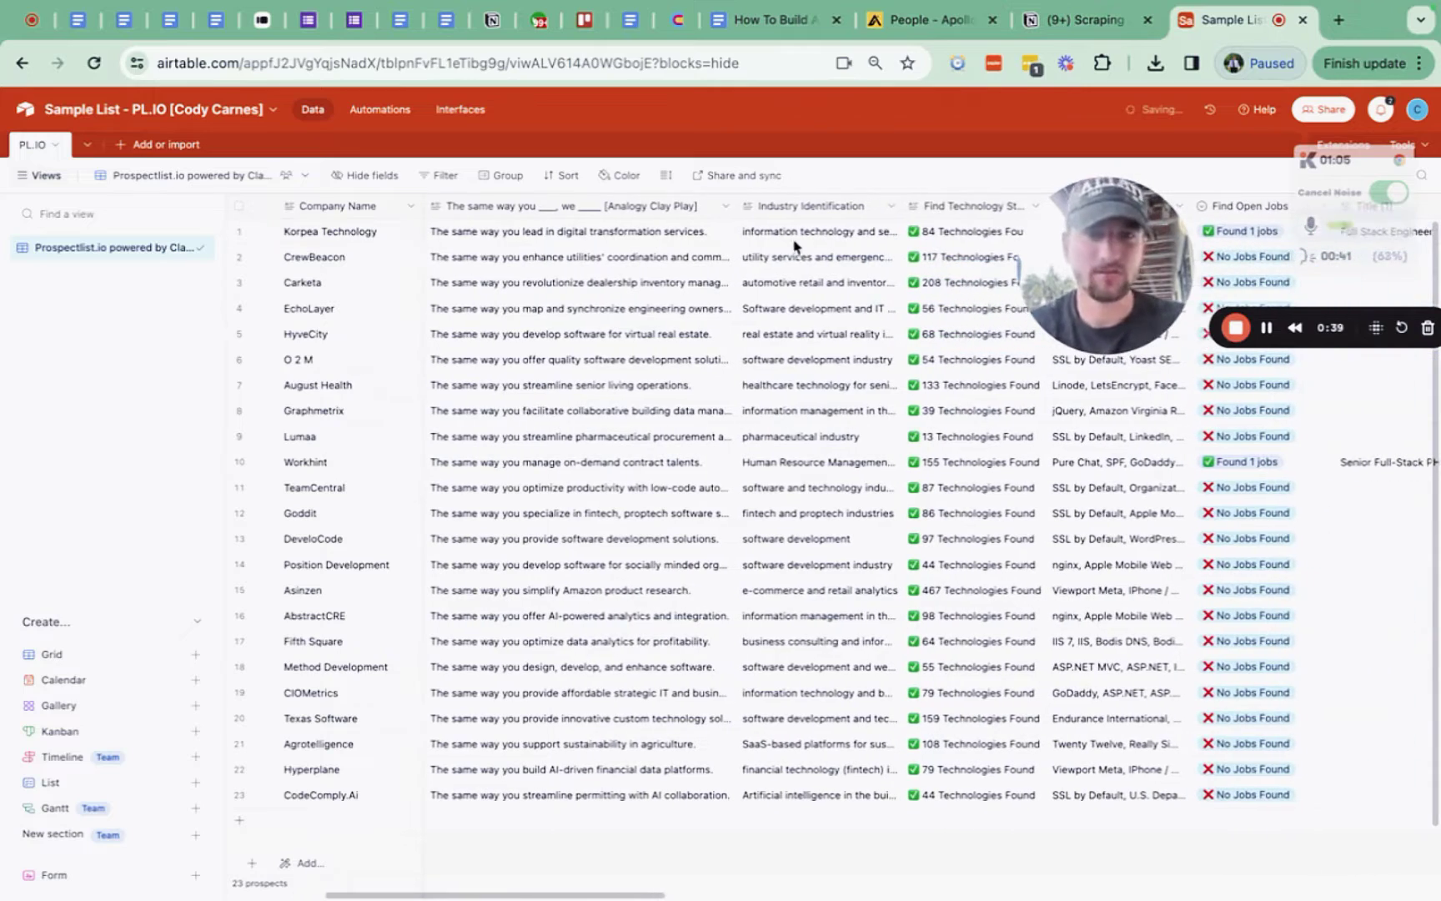
left_click_drag(904, 205, 1005, 206)
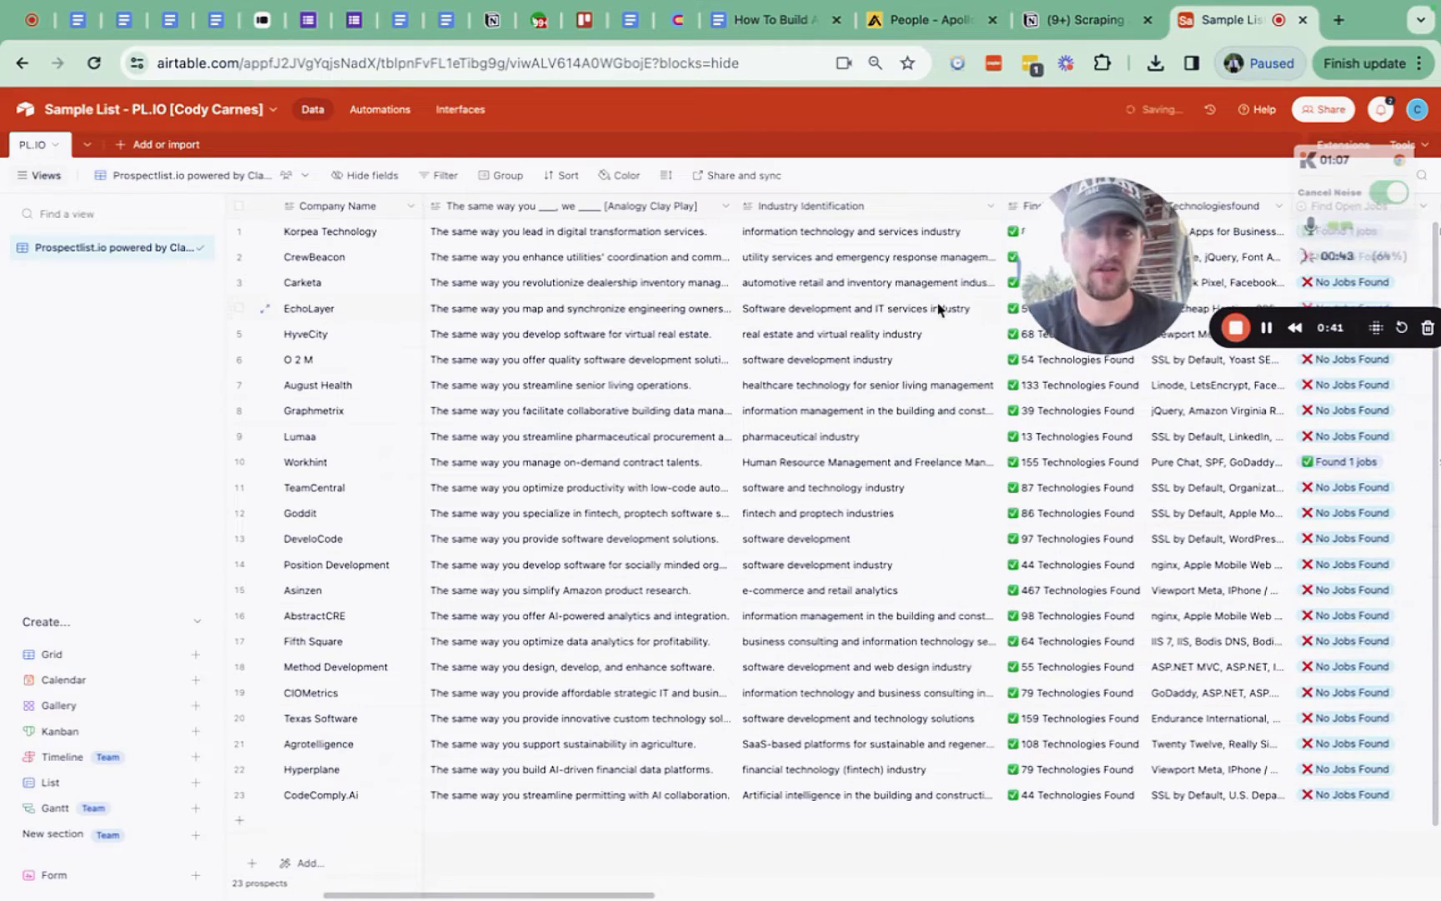
Step: Widen the Technologiesfound column to show more of each company's technology list
scroll(939, 307, "right", 10)
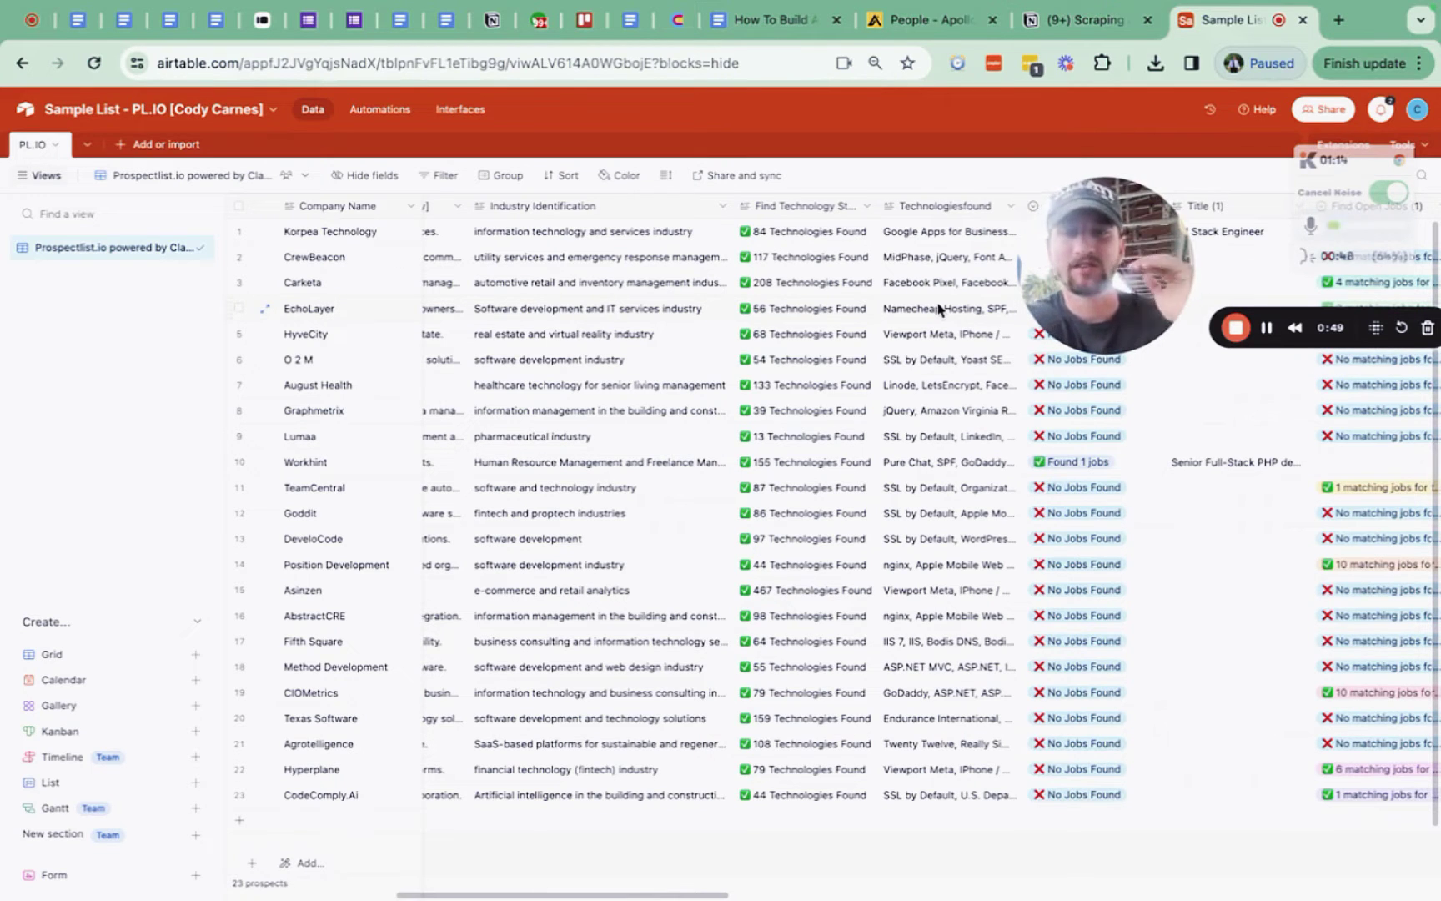
scroll(698, 333, "right", 5)
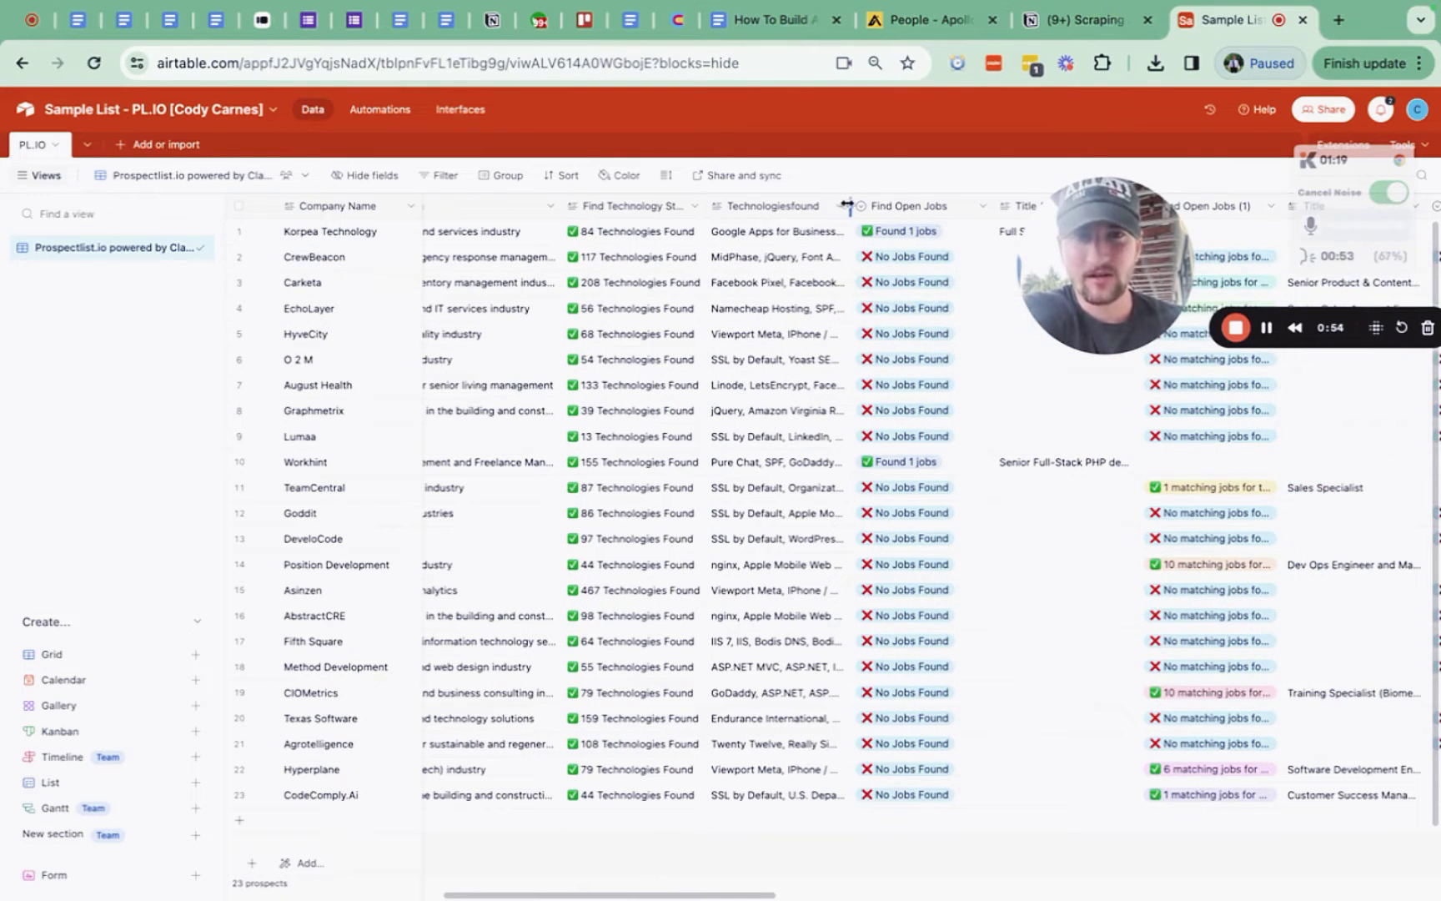
left_click_drag(847, 206, 1009, 205)
scroll(894, 333, "right", 7)
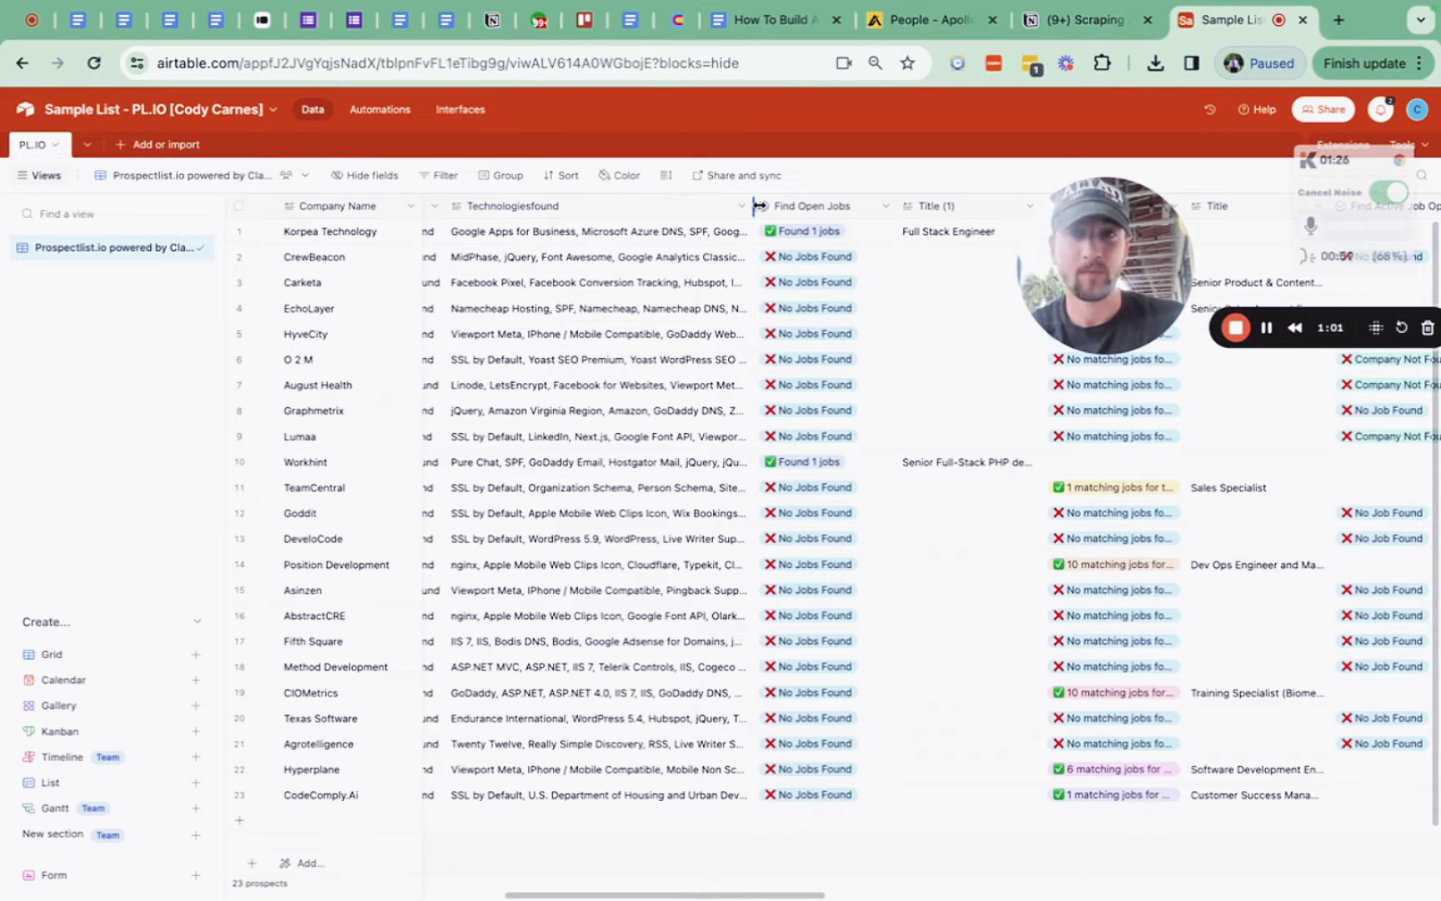
left_click_drag(753, 205, 949, 205)
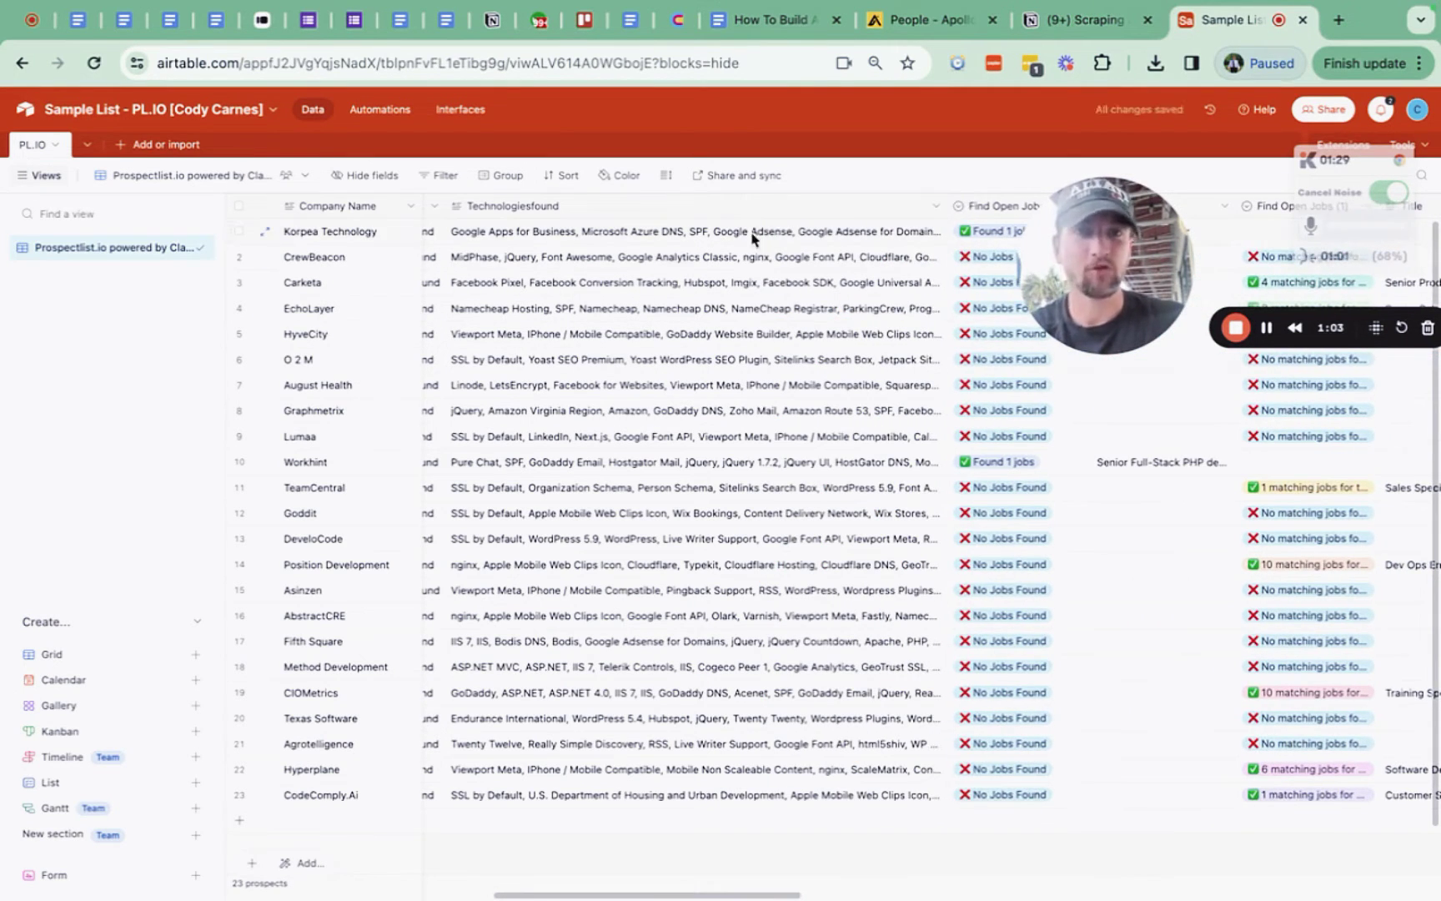
Step: Examine the technology lists, open-job and job-title columns, Clay row scores and contact email columns of the prospect table
scroll(748, 311, "down", 1)
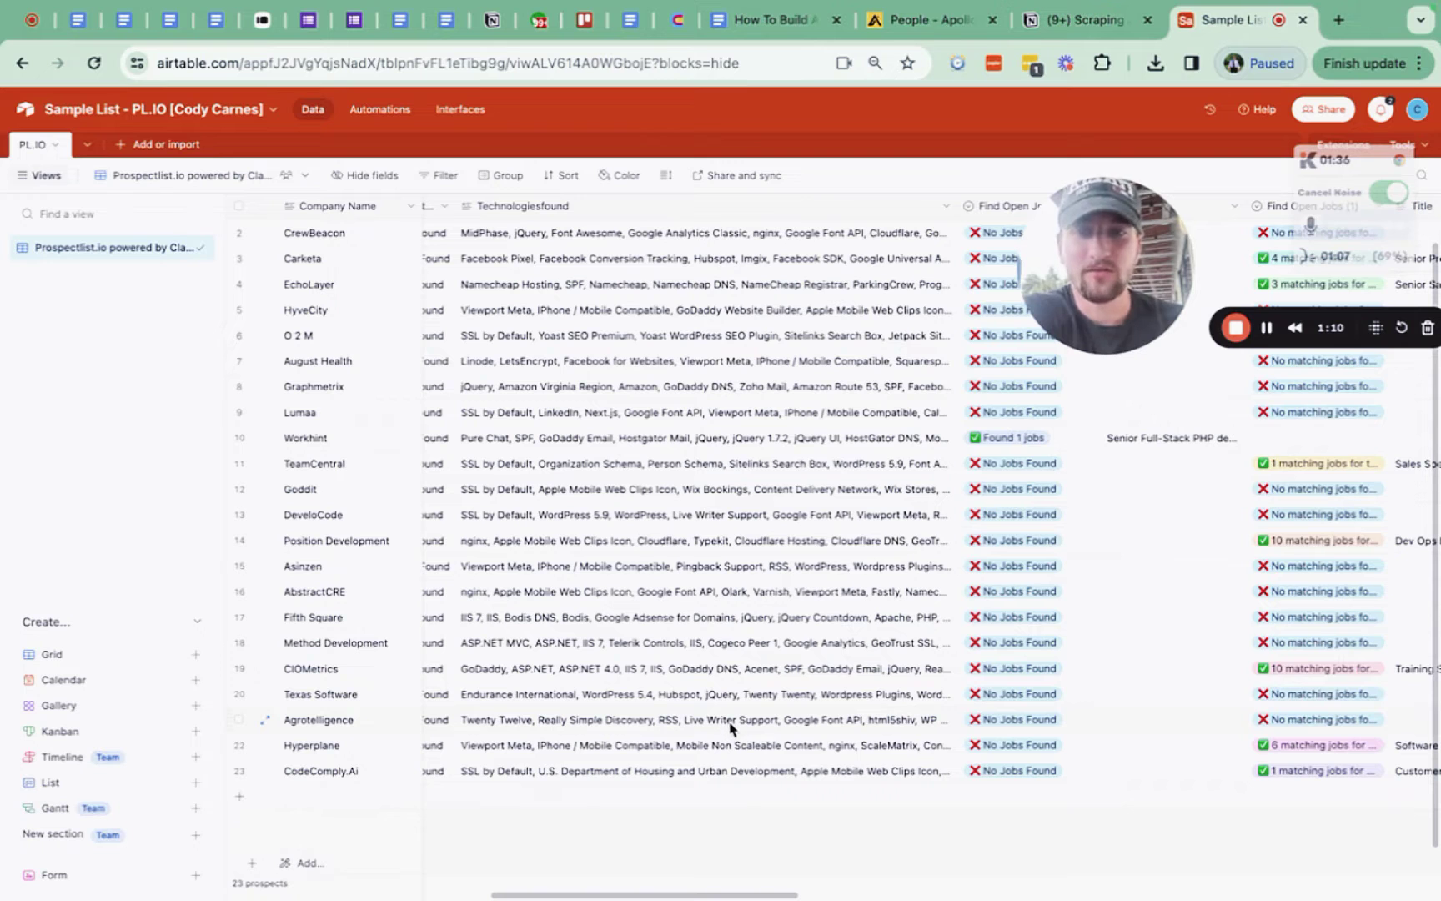
scroll(782, 686, "up", 1)
scroll(782, 685, "right", 8)
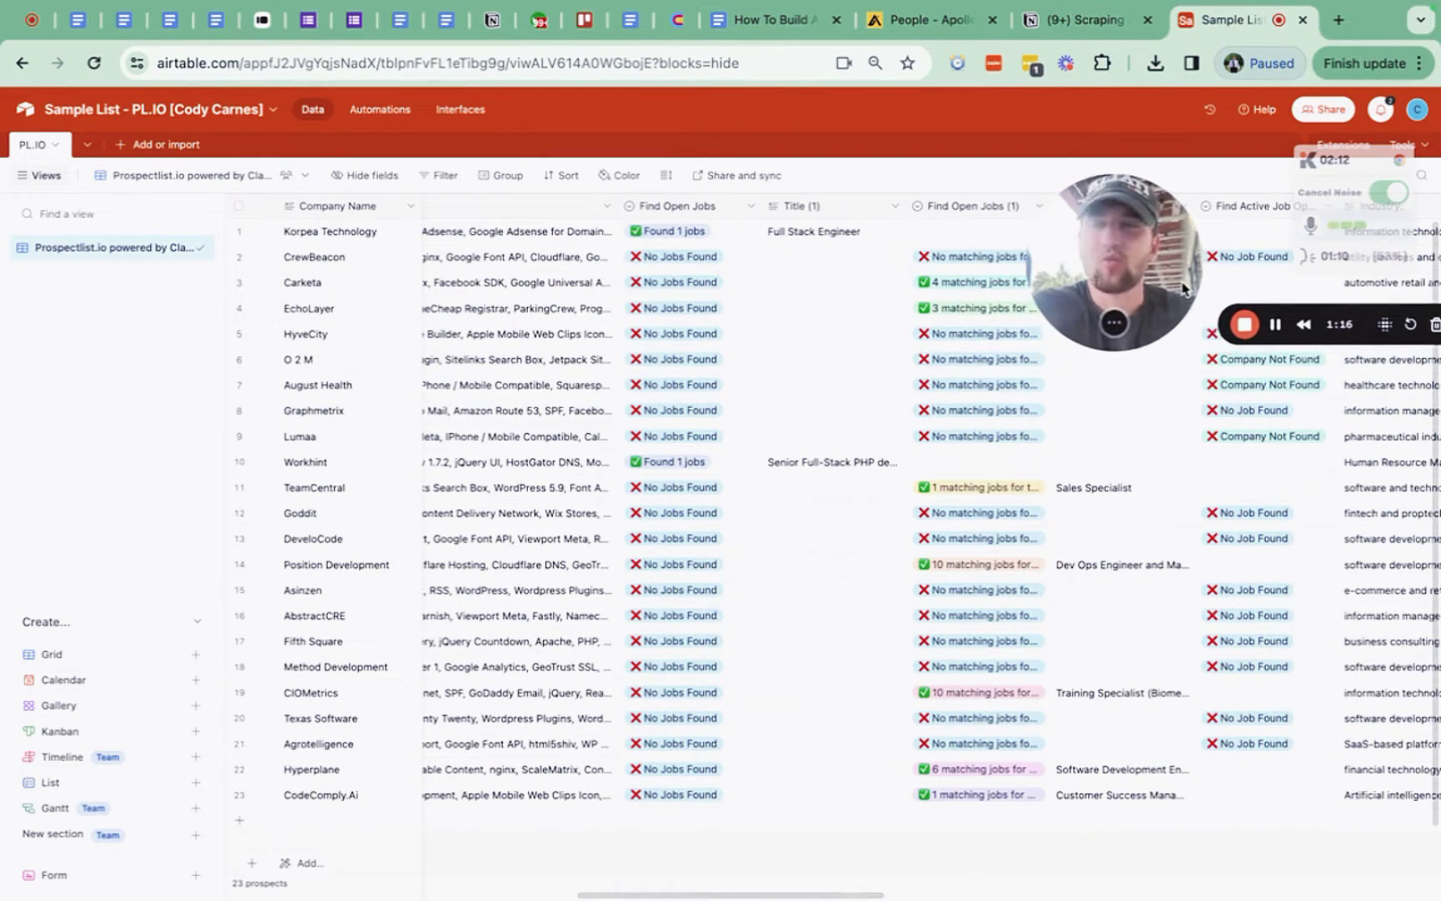
scroll(709, 250, "right", 1)
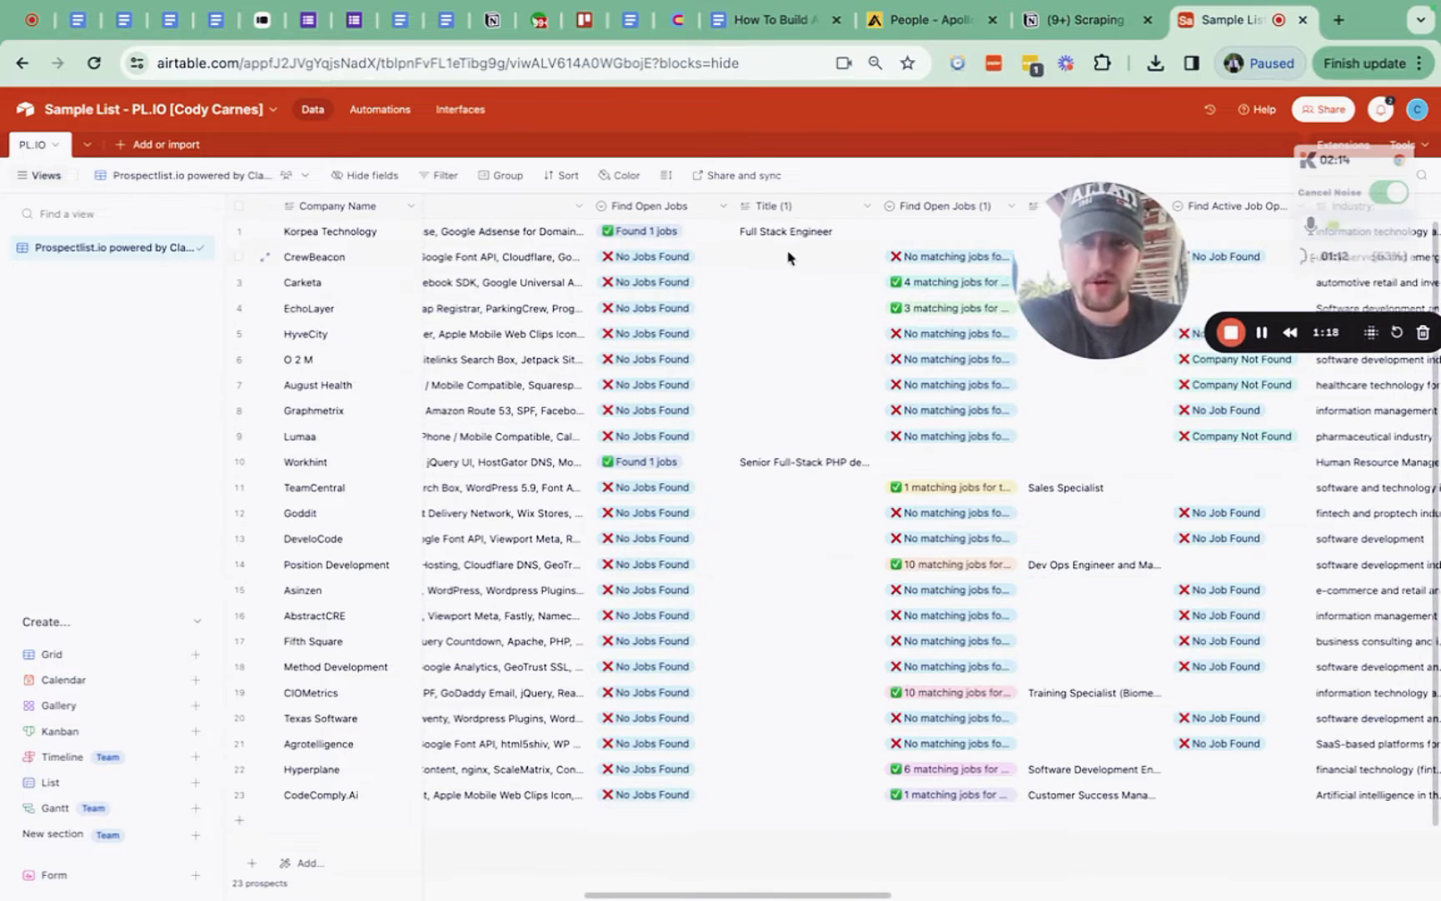
scroll(802, 240, "right", 10)
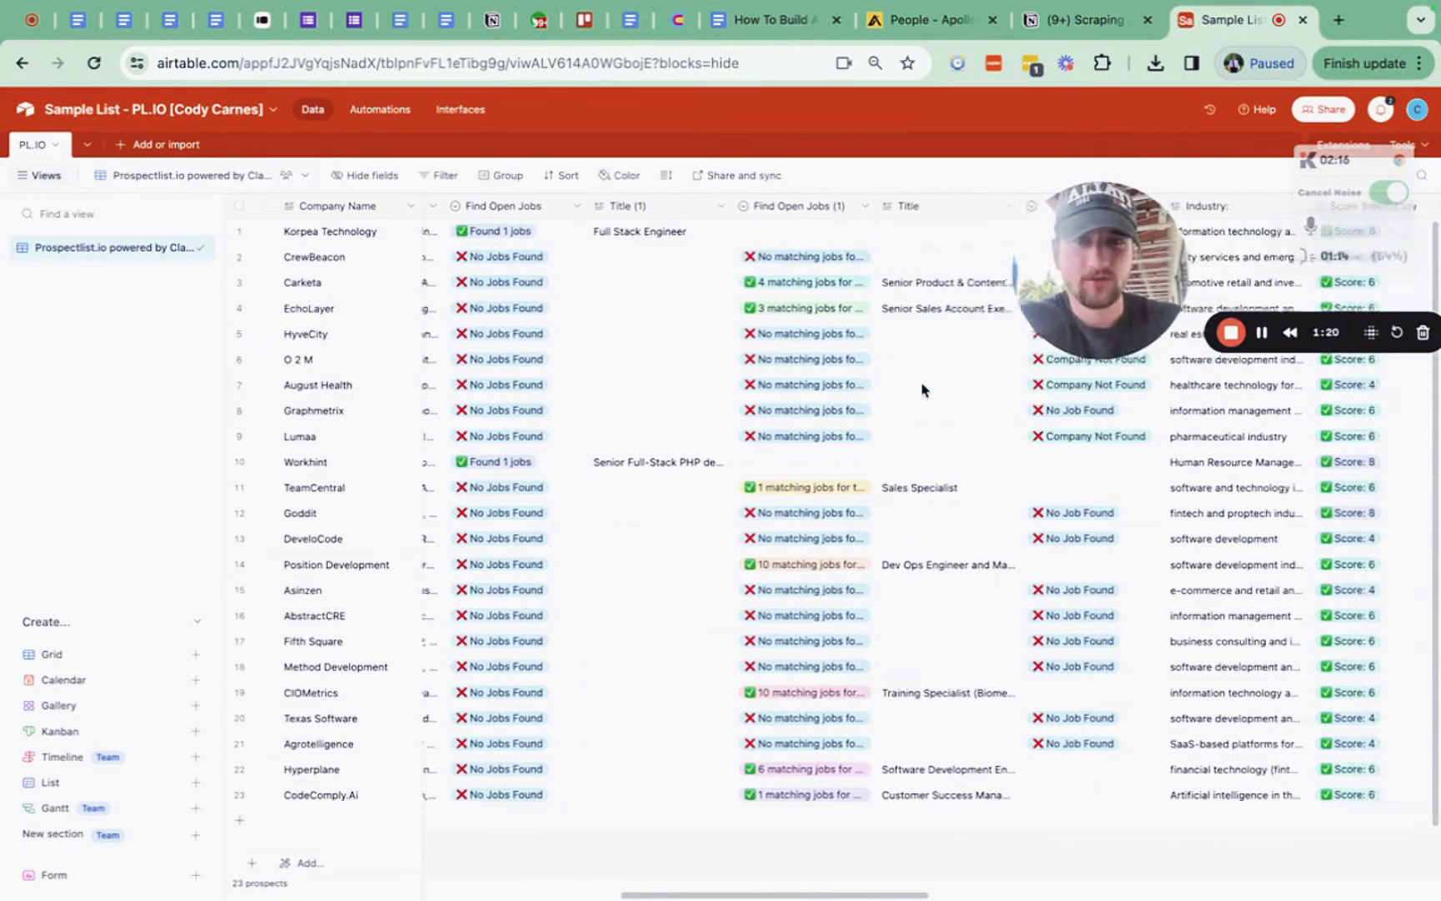
scroll(924, 388, "right", 8)
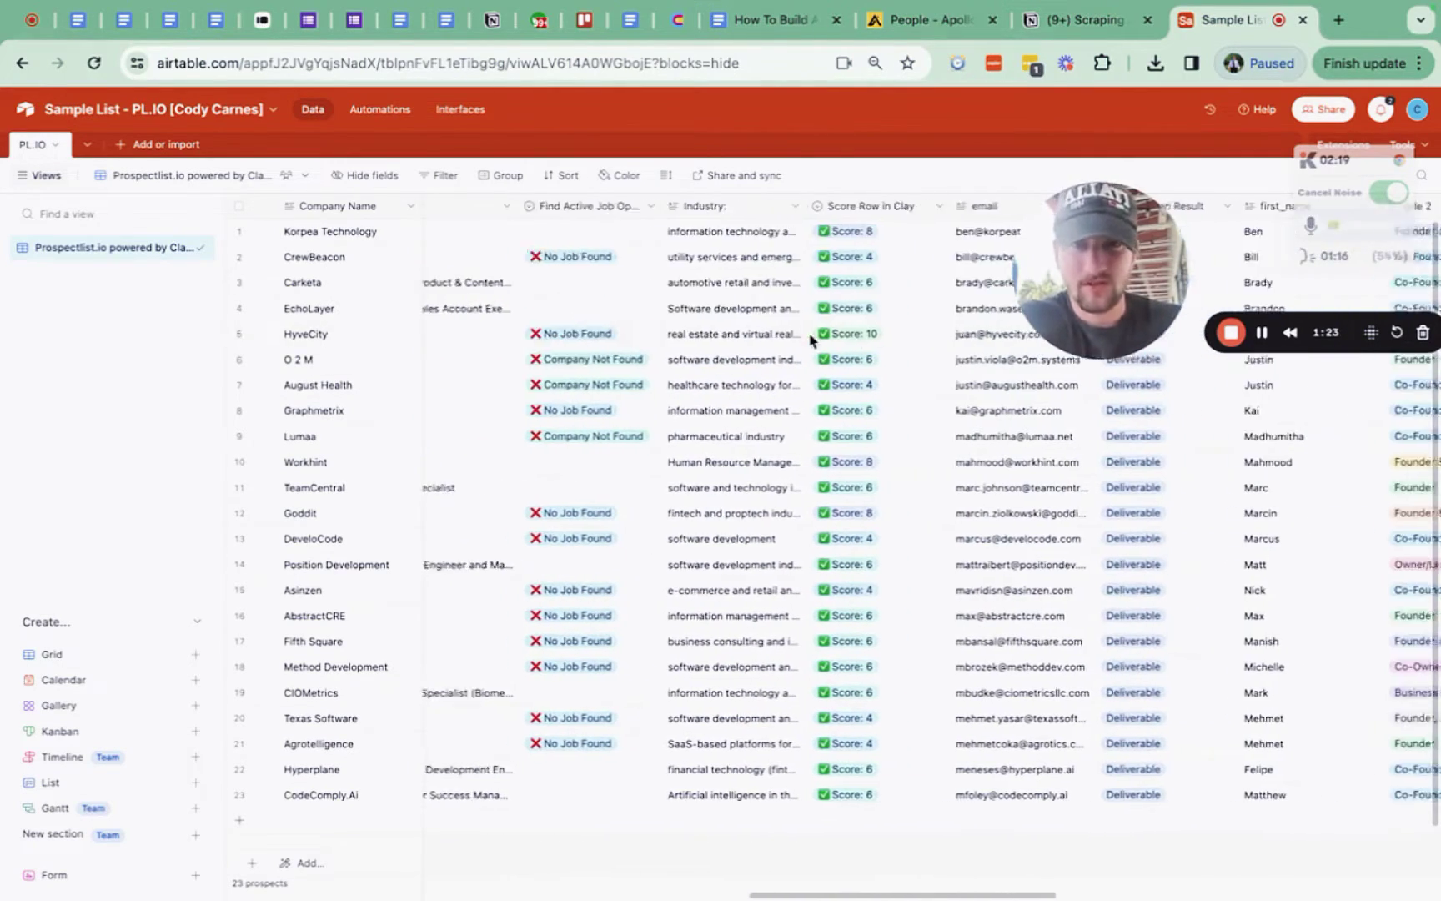
scroll(851, 284, "right", 1)
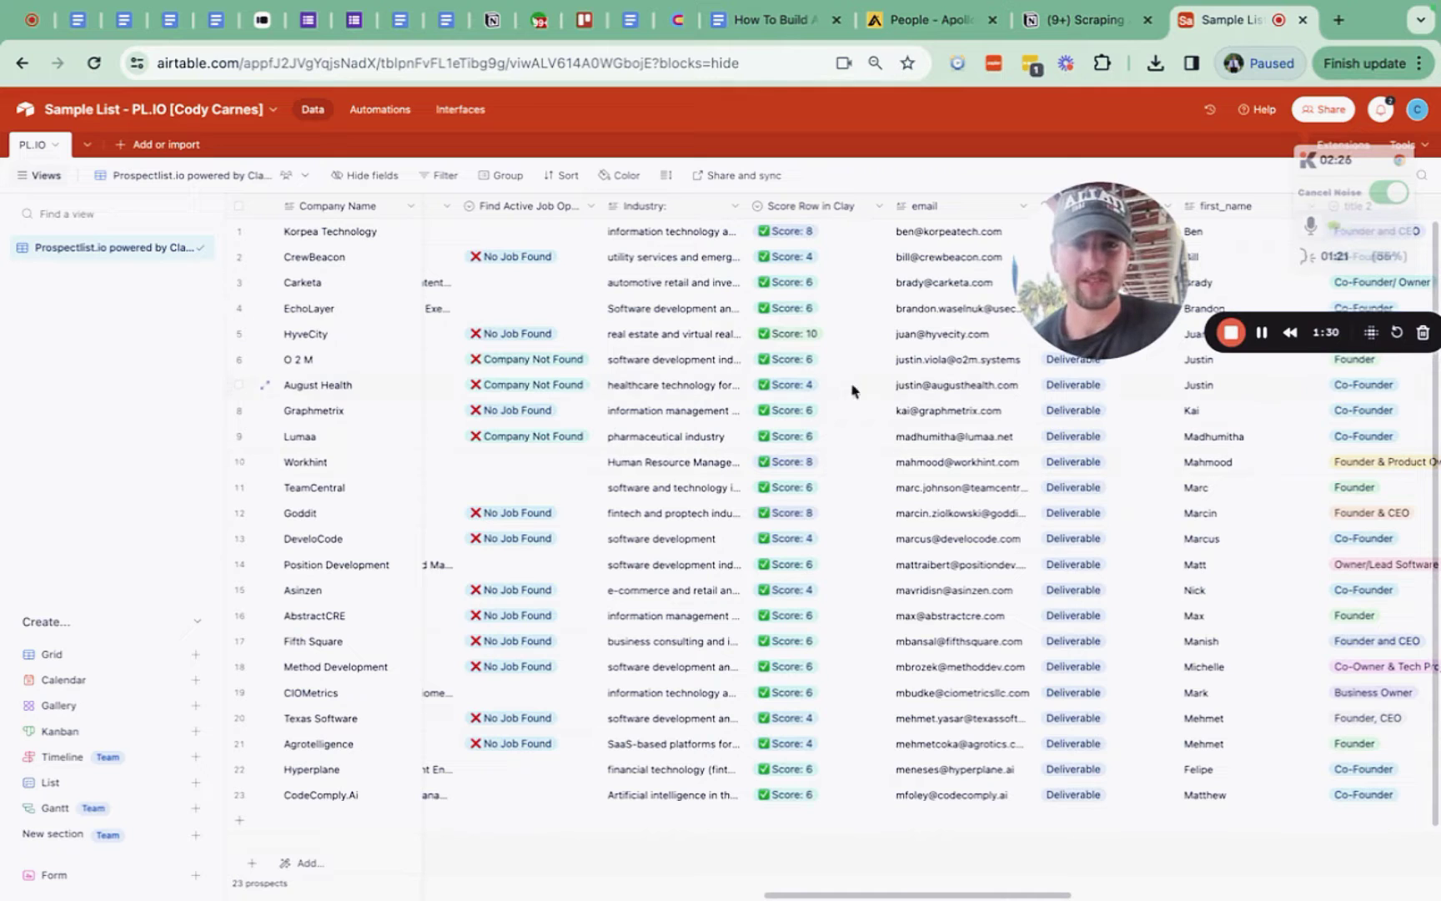
scroll(828, 442, "right", 1)
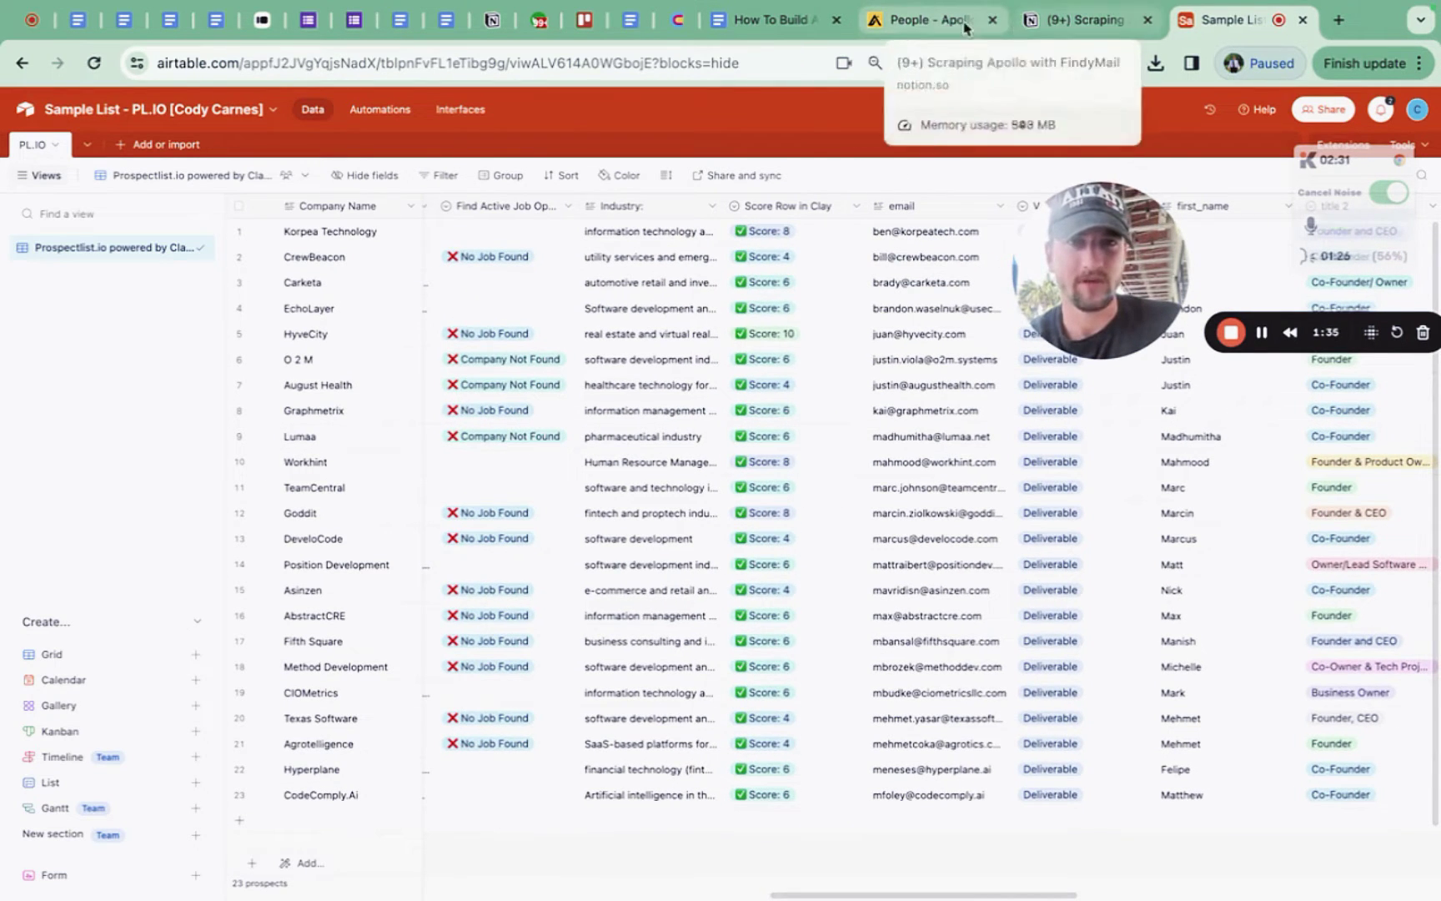
Step: Switch to the Google Docs lead-building outline and highlight "Put in Your ICP" in the Step 1 heading
left_click(771, 19)
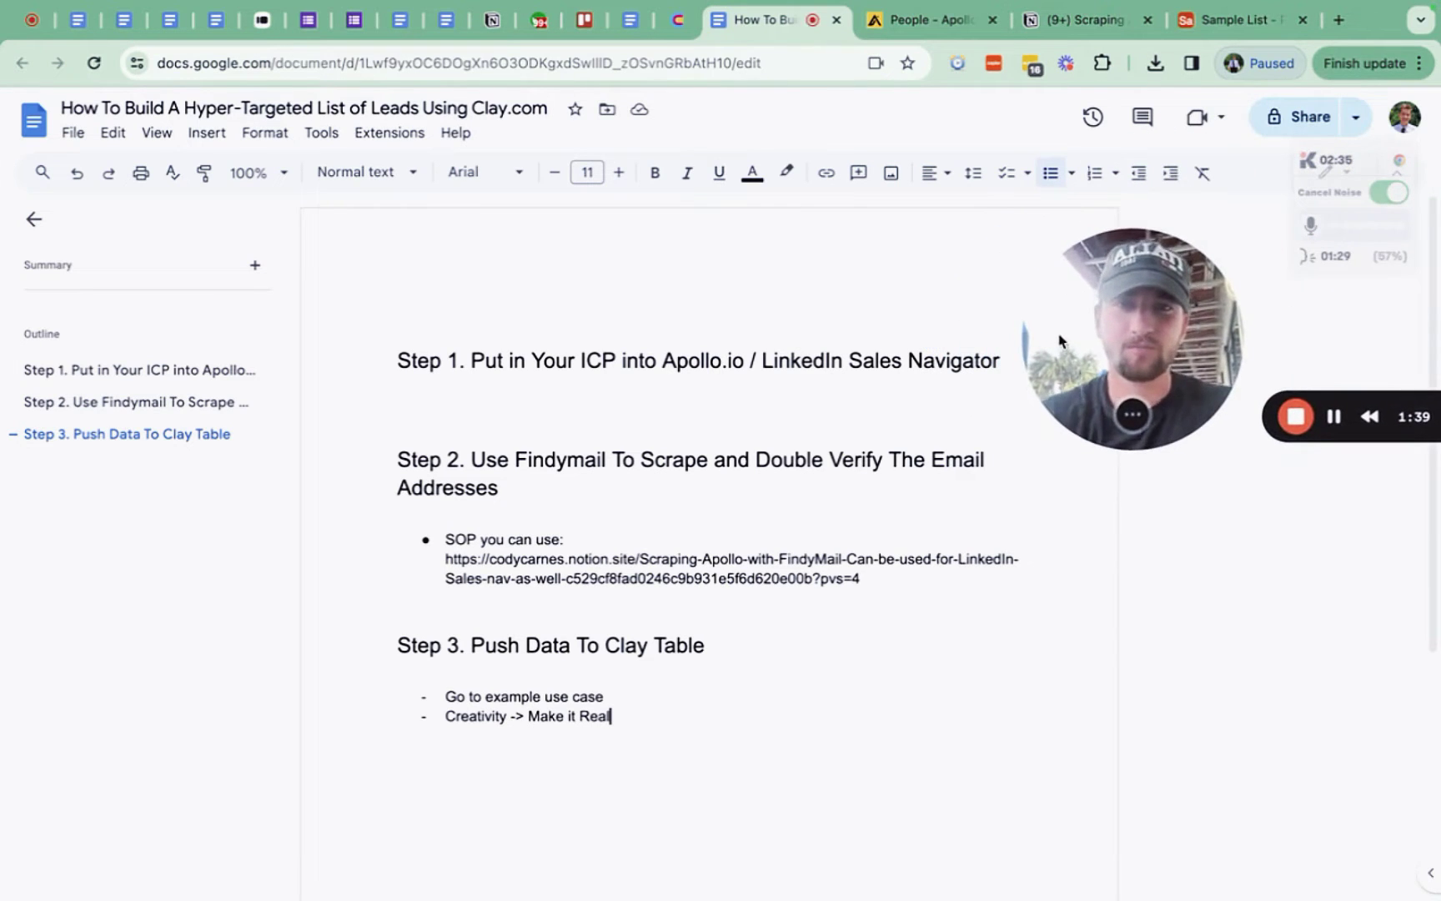
left_click_drag(468, 364, 616, 363)
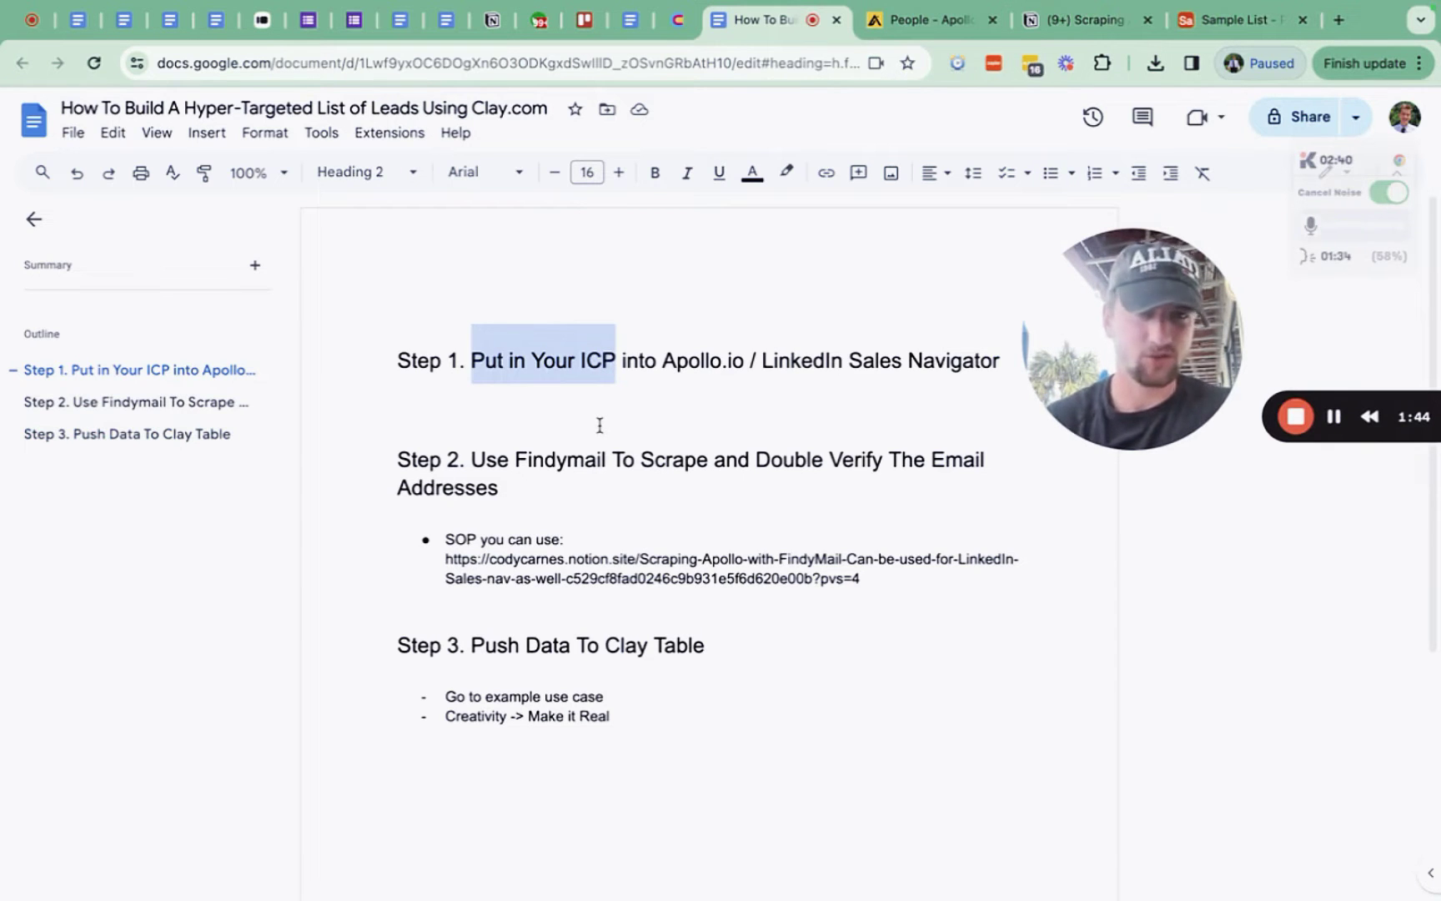
left_click(628, 392)
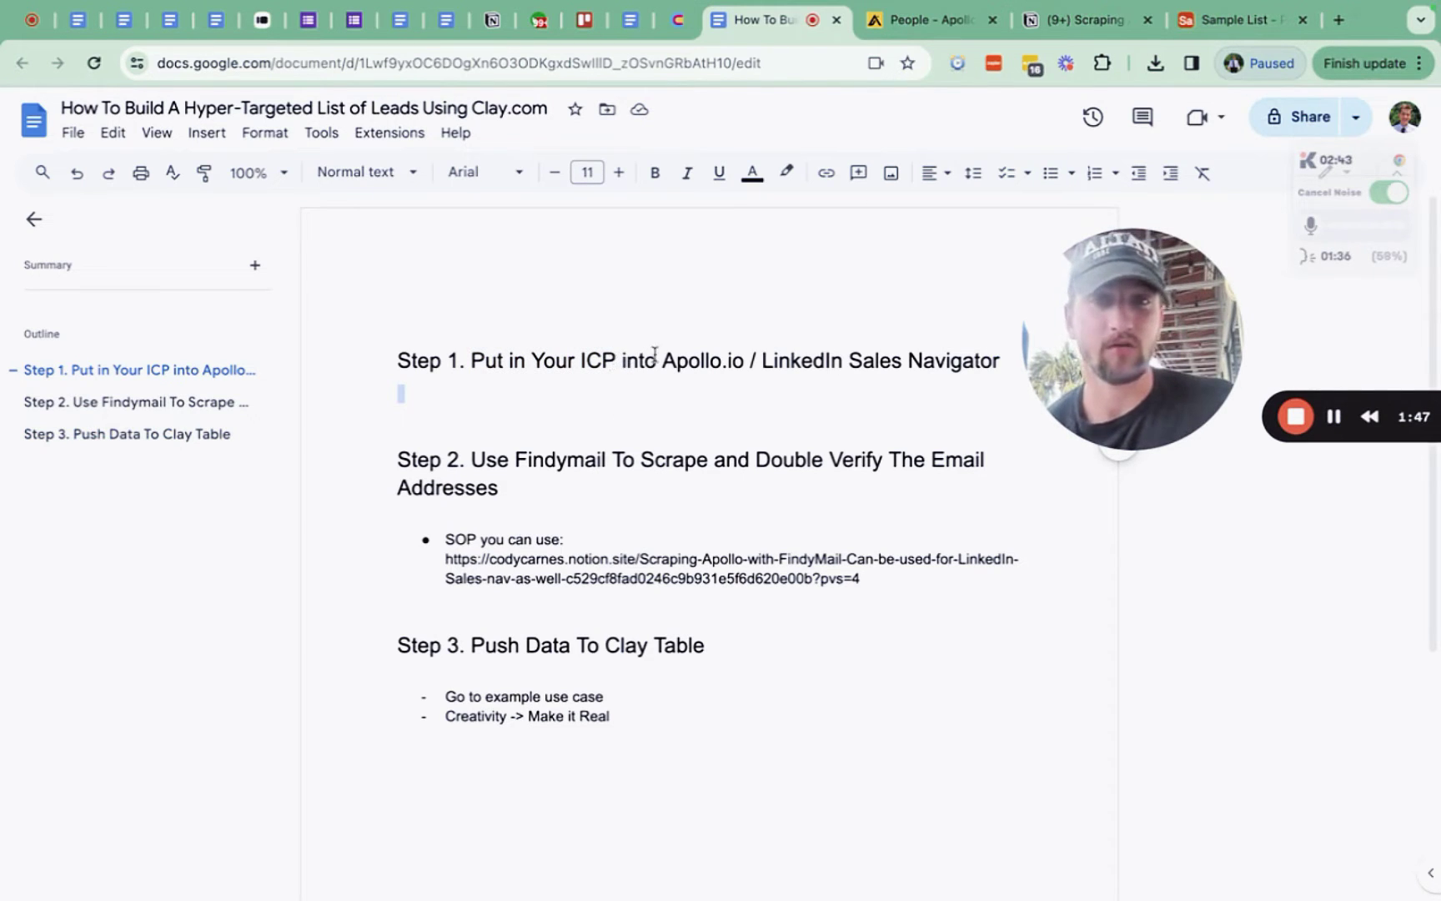
Step: Switch to the Apollo people search and review its job title, location, employee count and industry keyword filters
left_click(926, 20)
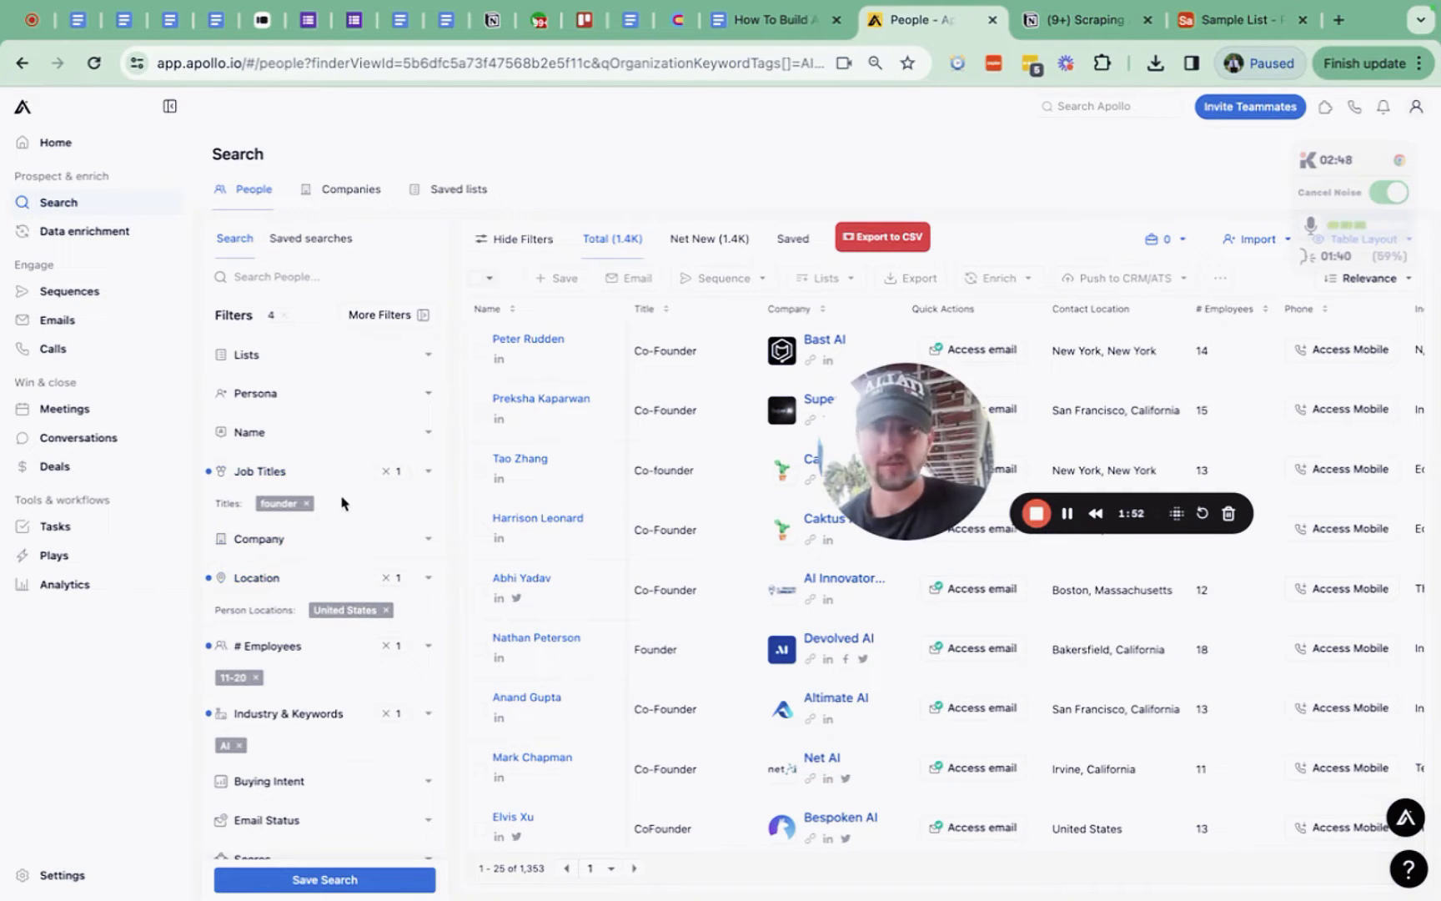
scroll(341, 504, "down", 2)
scroll(340, 505, "down", 6)
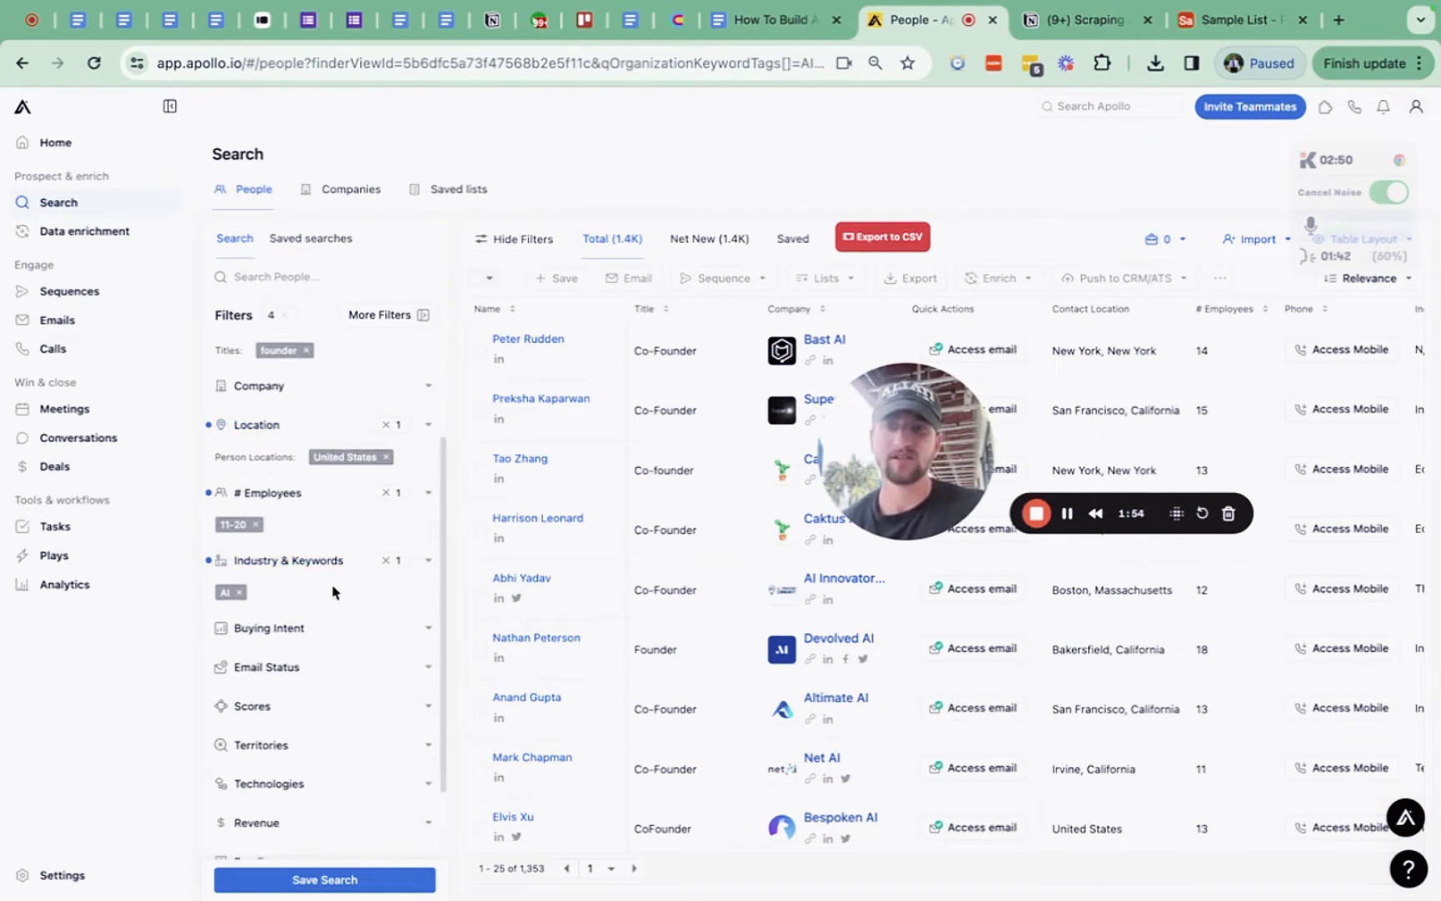
scroll(366, 543, "up", 8)
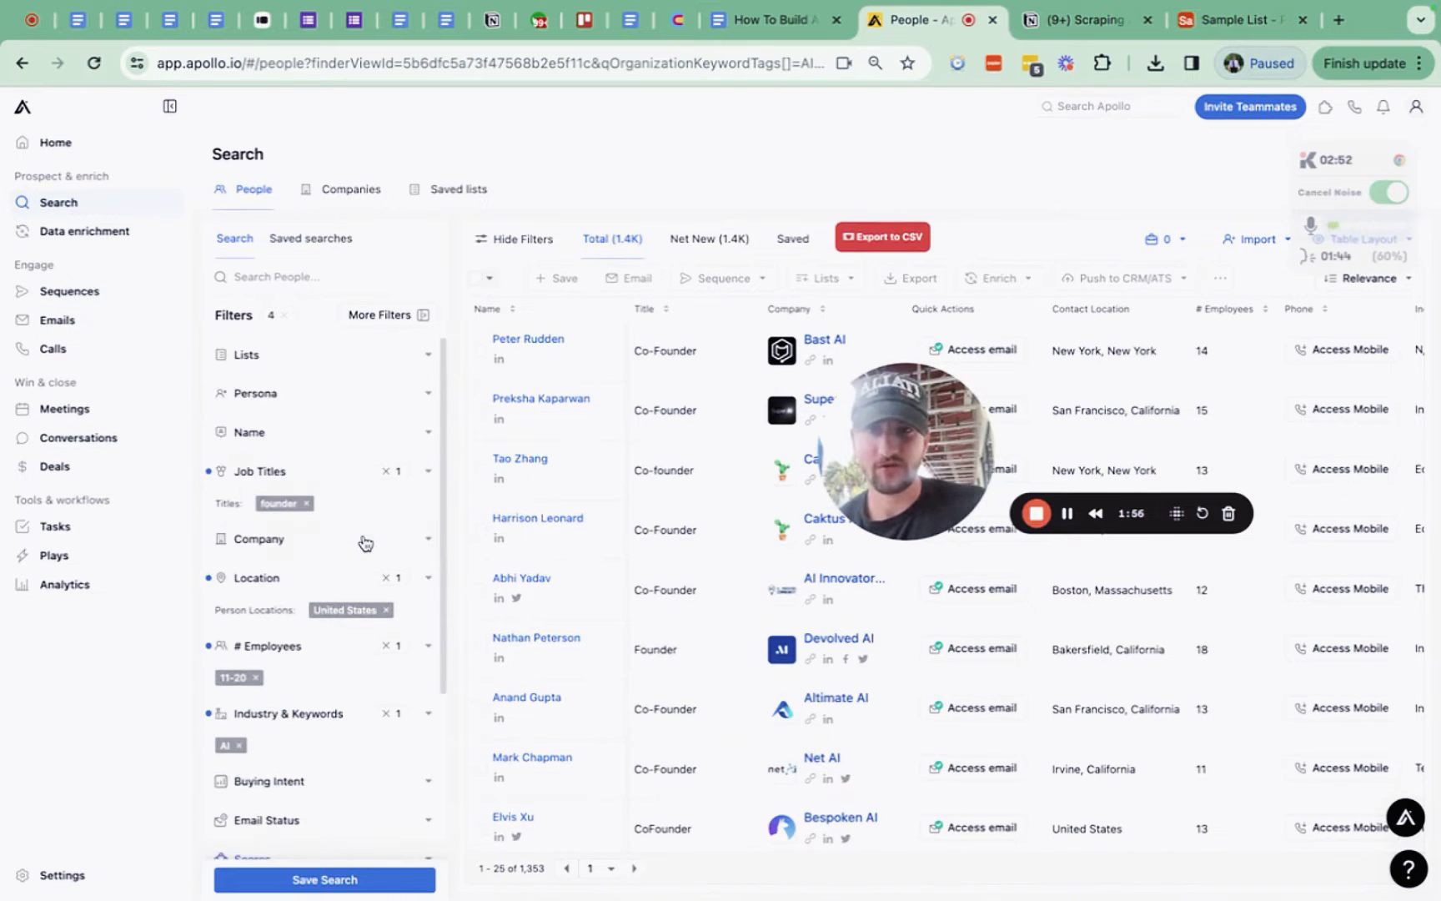
Step: Switch to the Notion SOP on scraping Apollo with FindyMail and read its VA instructions, video walkthrough section and step checklists
key("ctrl+Tab")
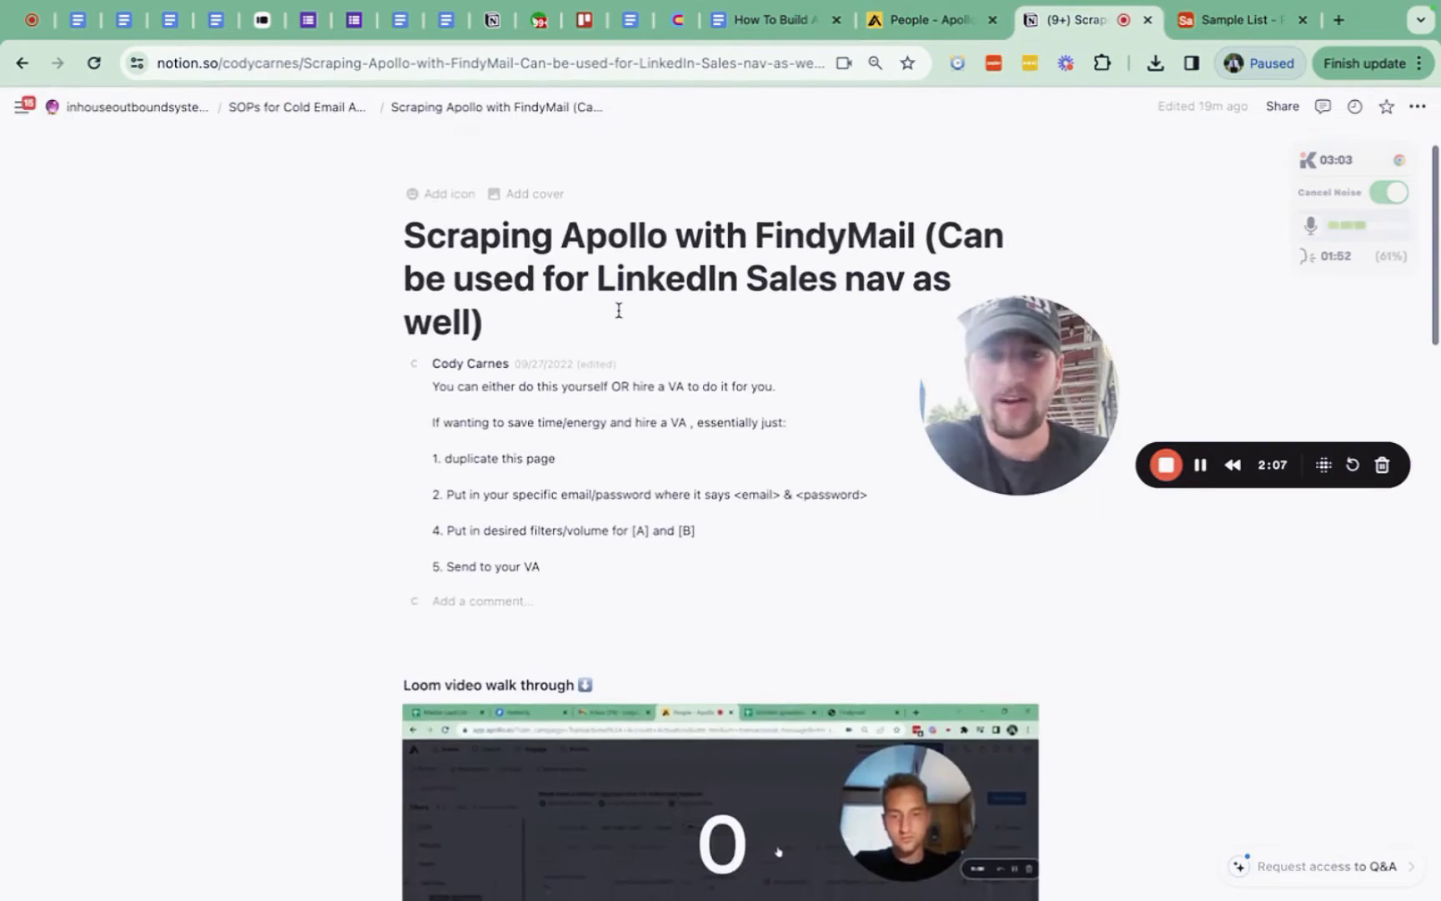
scroll(889, 244, "down", 6)
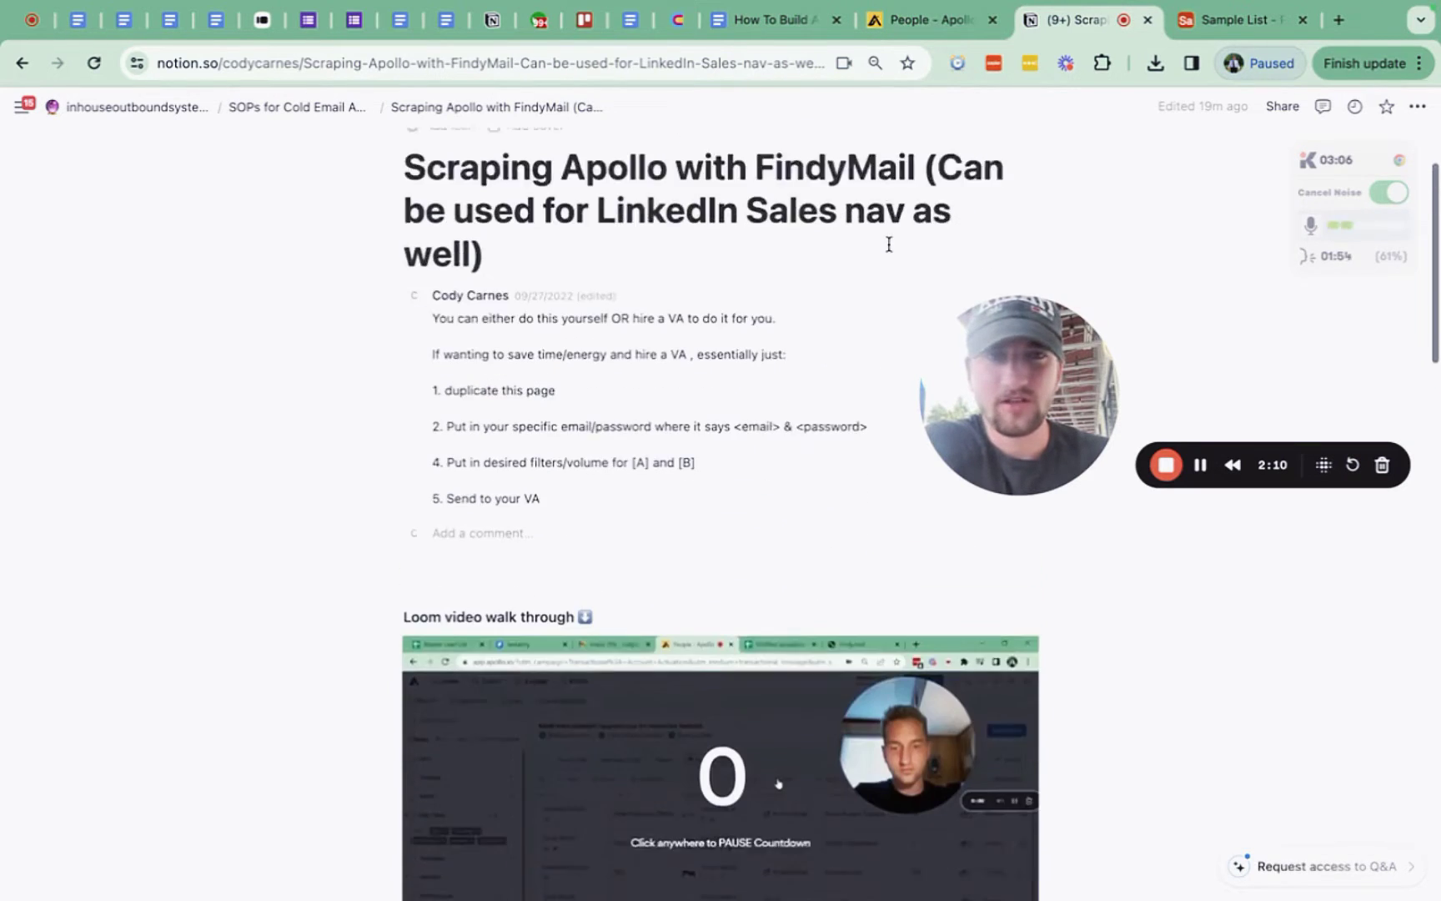
scroll(823, 375, "down", 4)
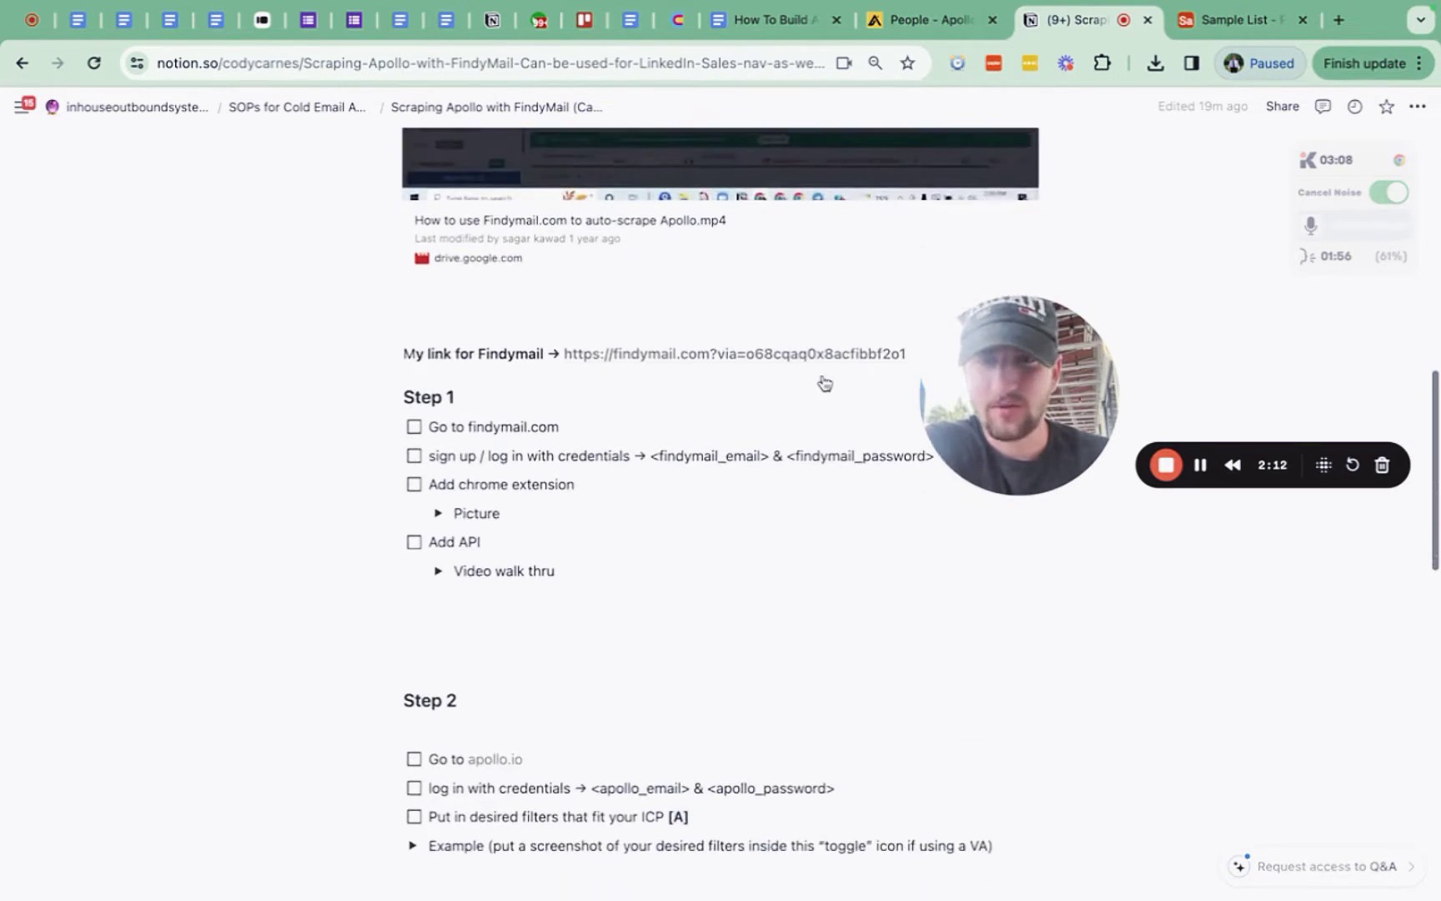
scroll(821, 383, "up", 5)
scroll(826, 322, "down", 3)
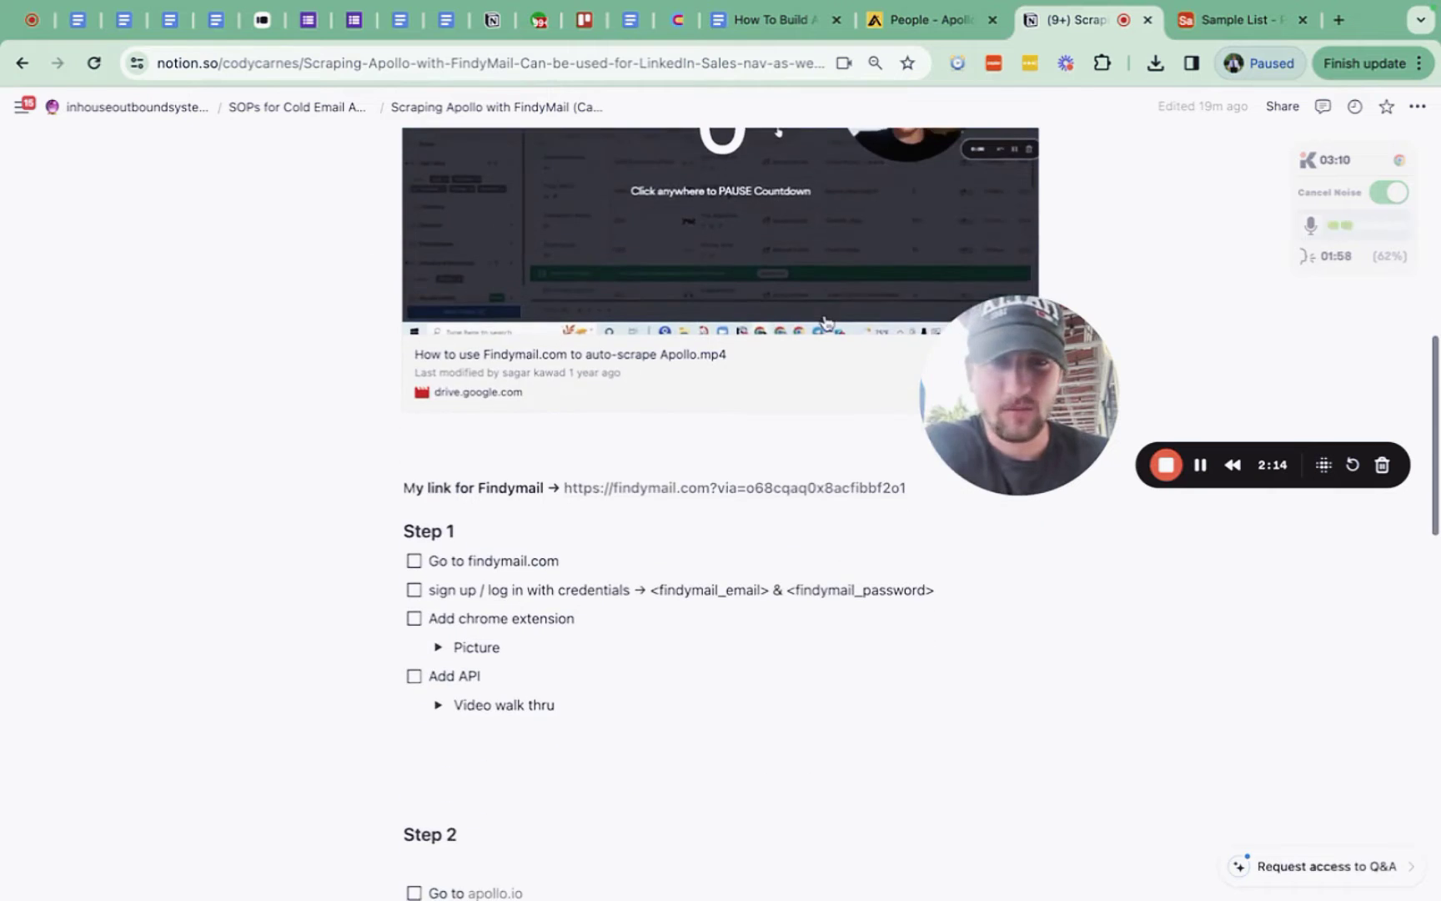
scroll(759, 526, "down", 2)
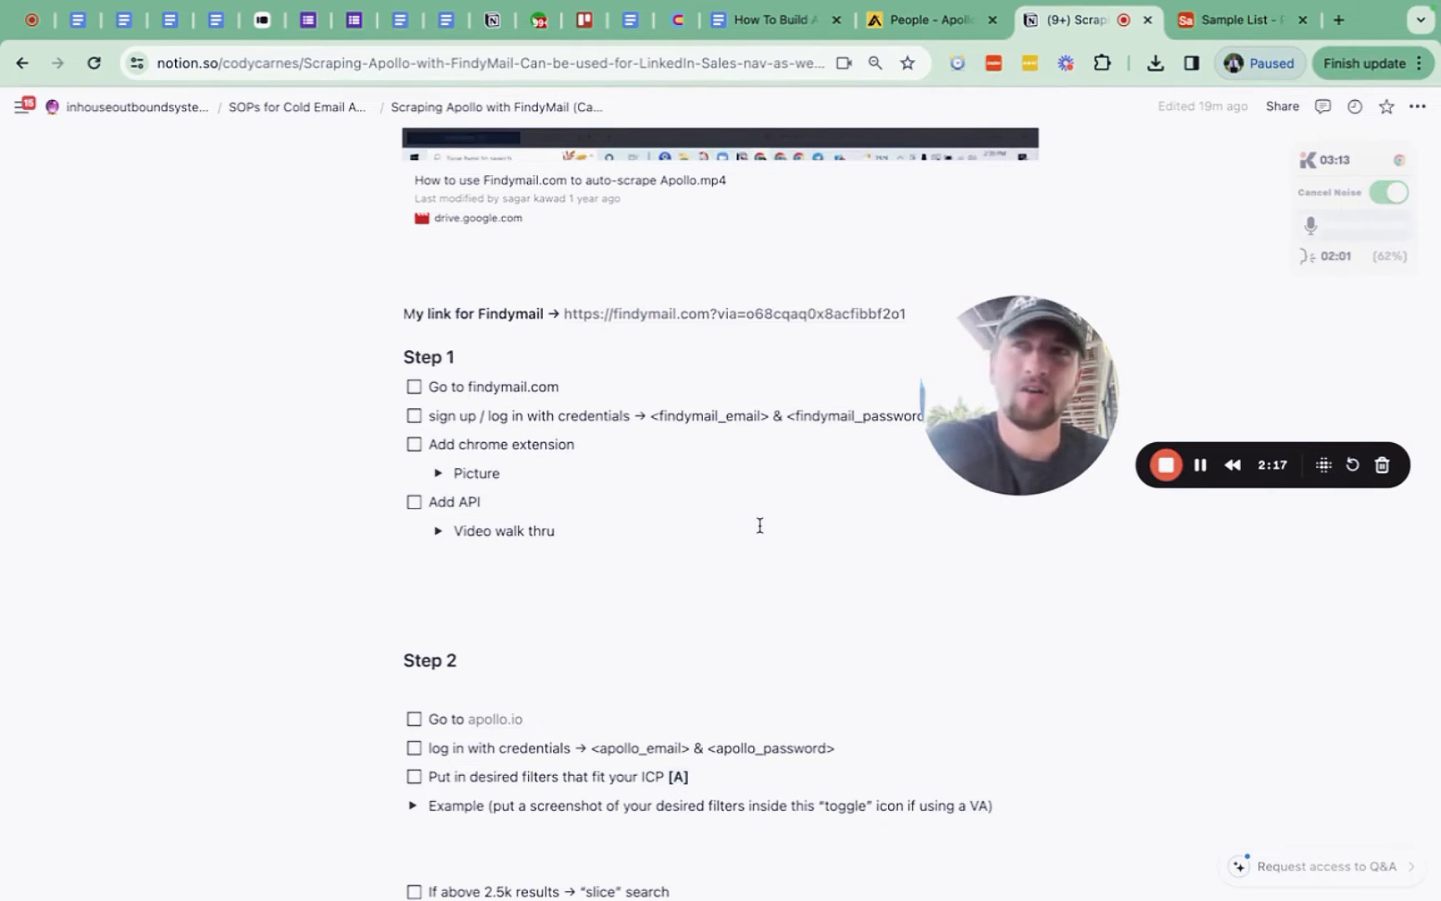
scroll(760, 525, "up", 10)
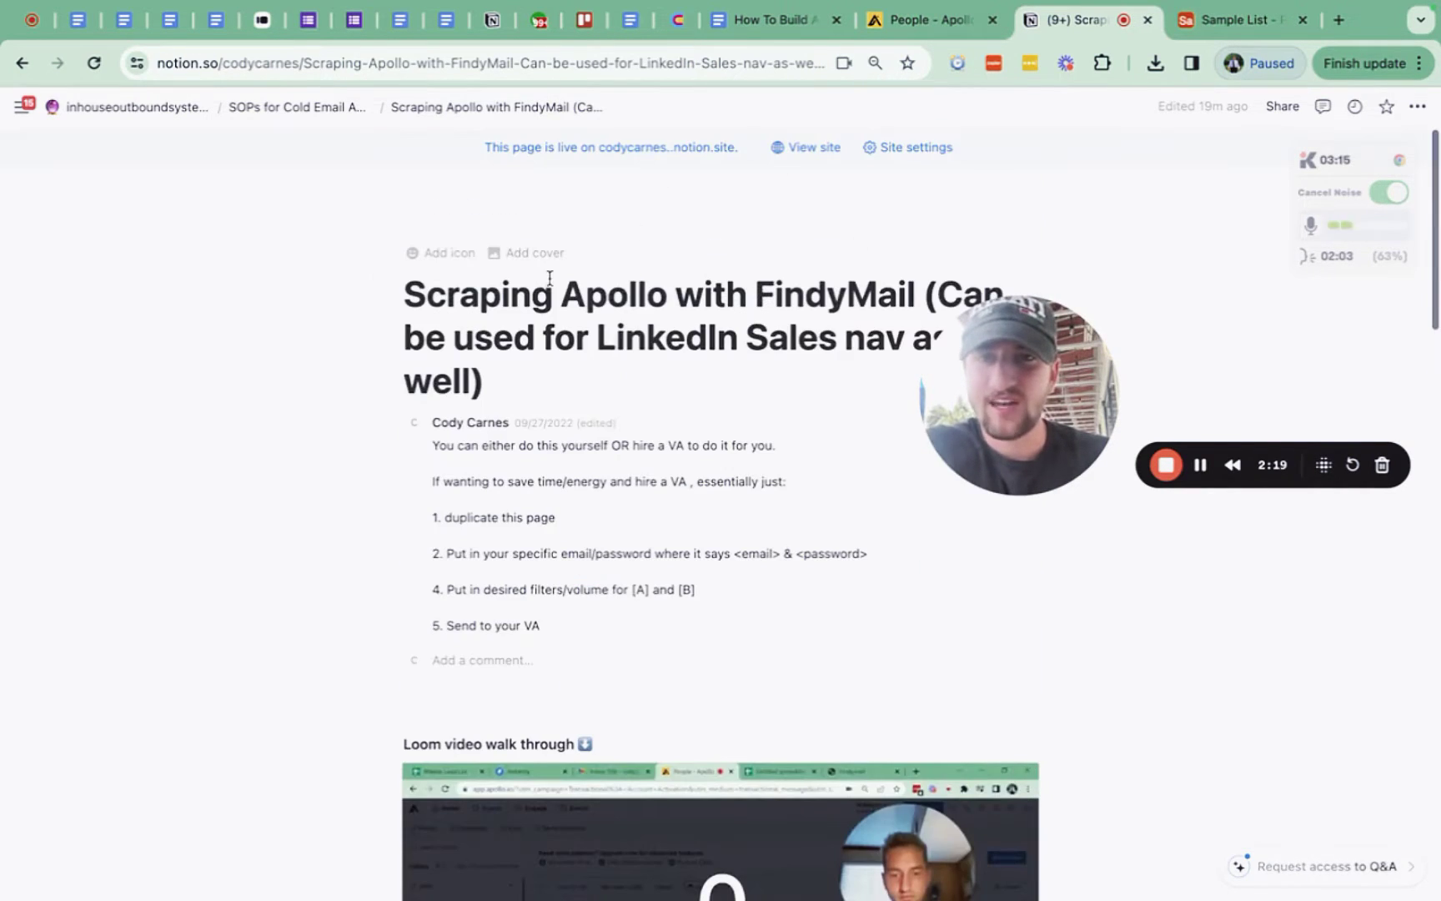
scroll(492, 384, "down", 3)
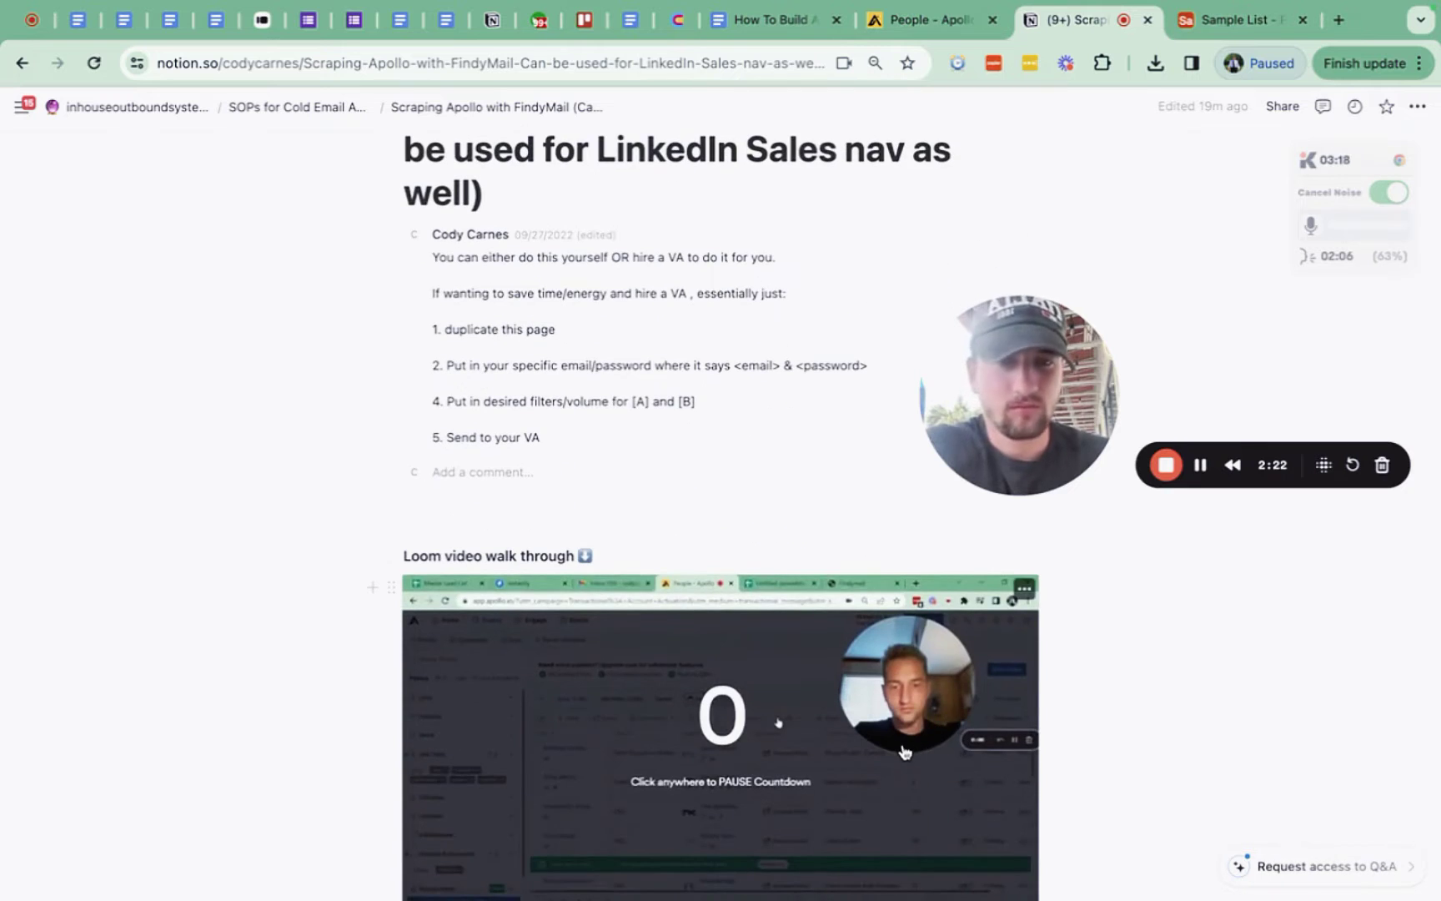
scroll(909, 709, "down", 2)
scroll(913, 661, "up", 3)
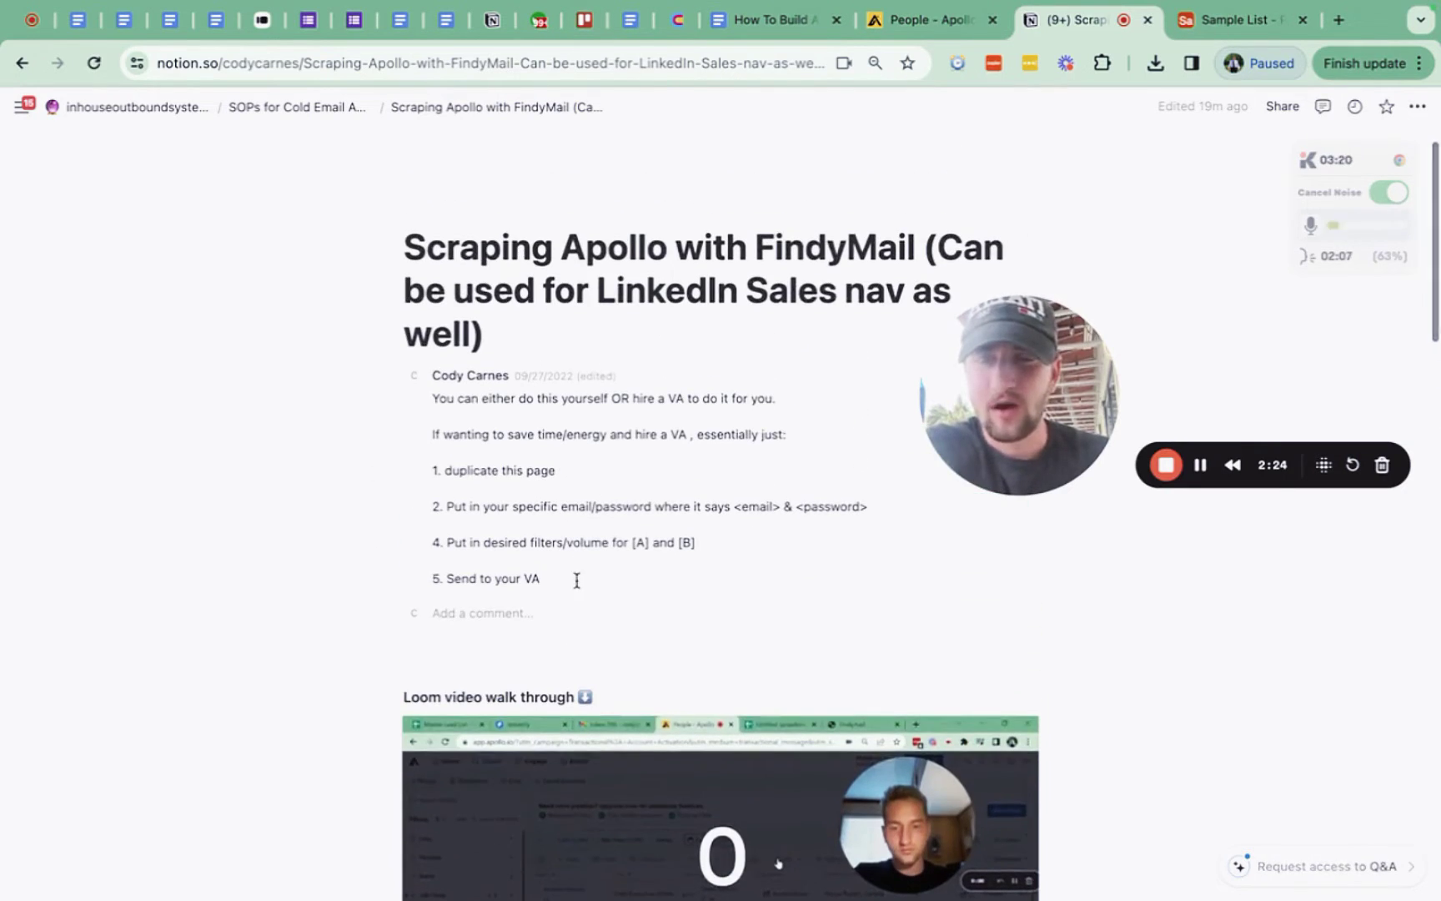
Step: Revisit the Apollo people search, return to the Google Docs outline and place the cursor in the SOP link under Step 2
left_click(916, 34)
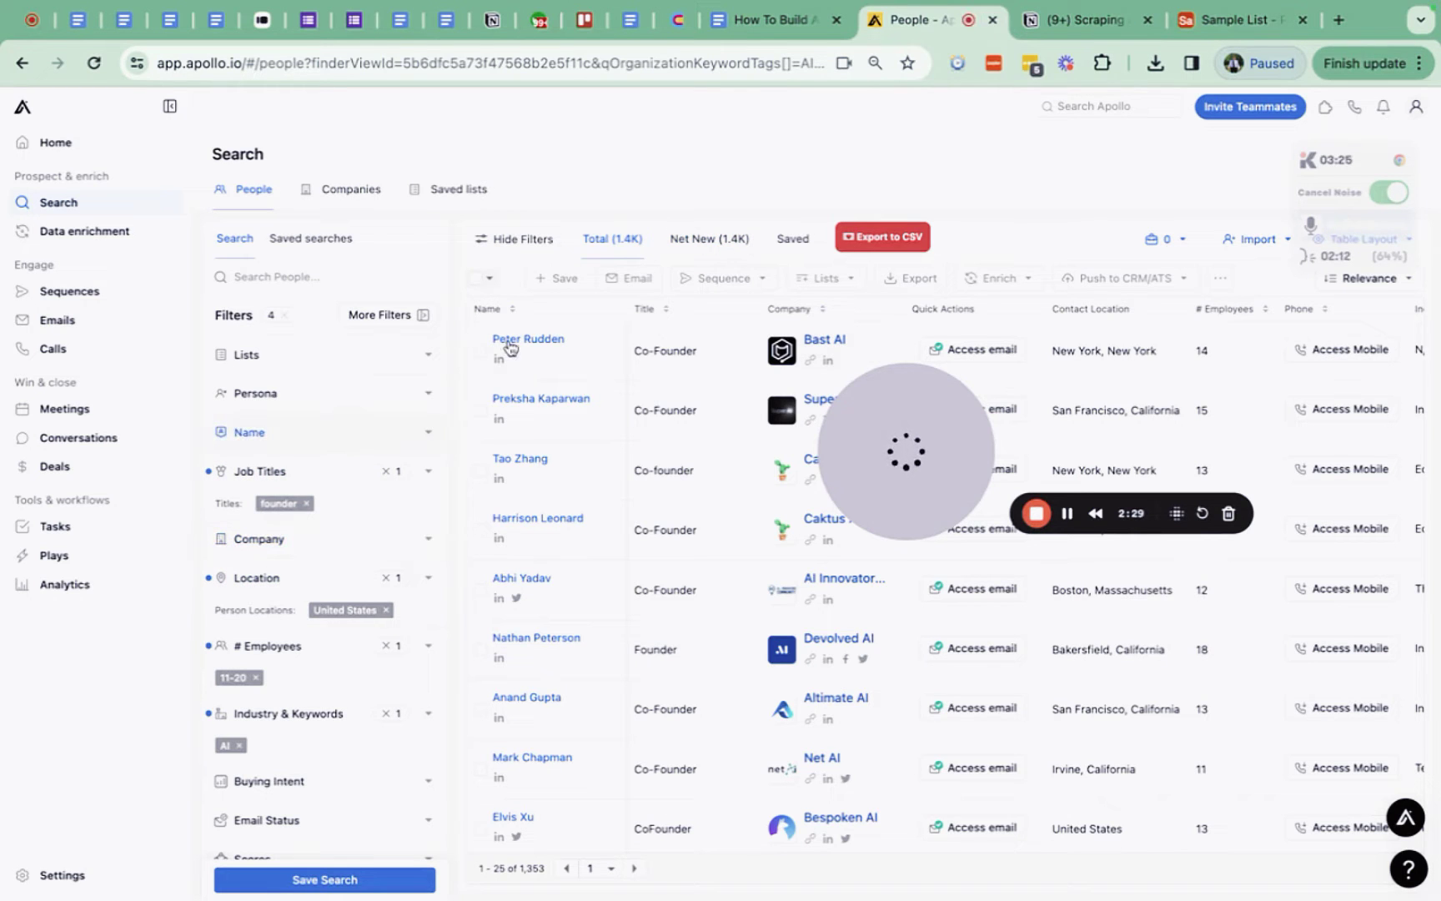
left_click(772, 20)
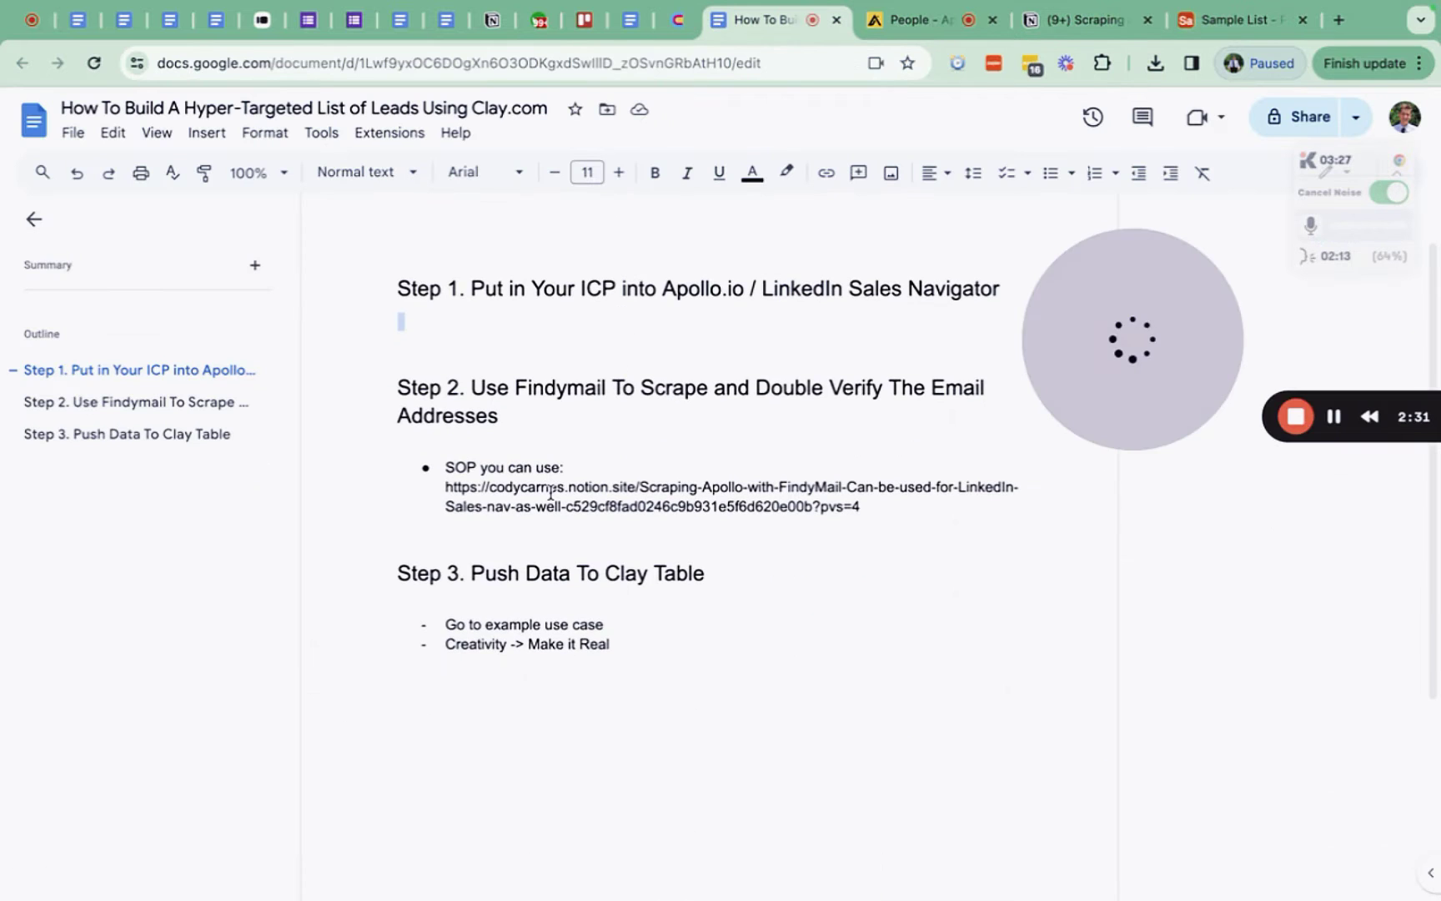
left_click(756, 507)
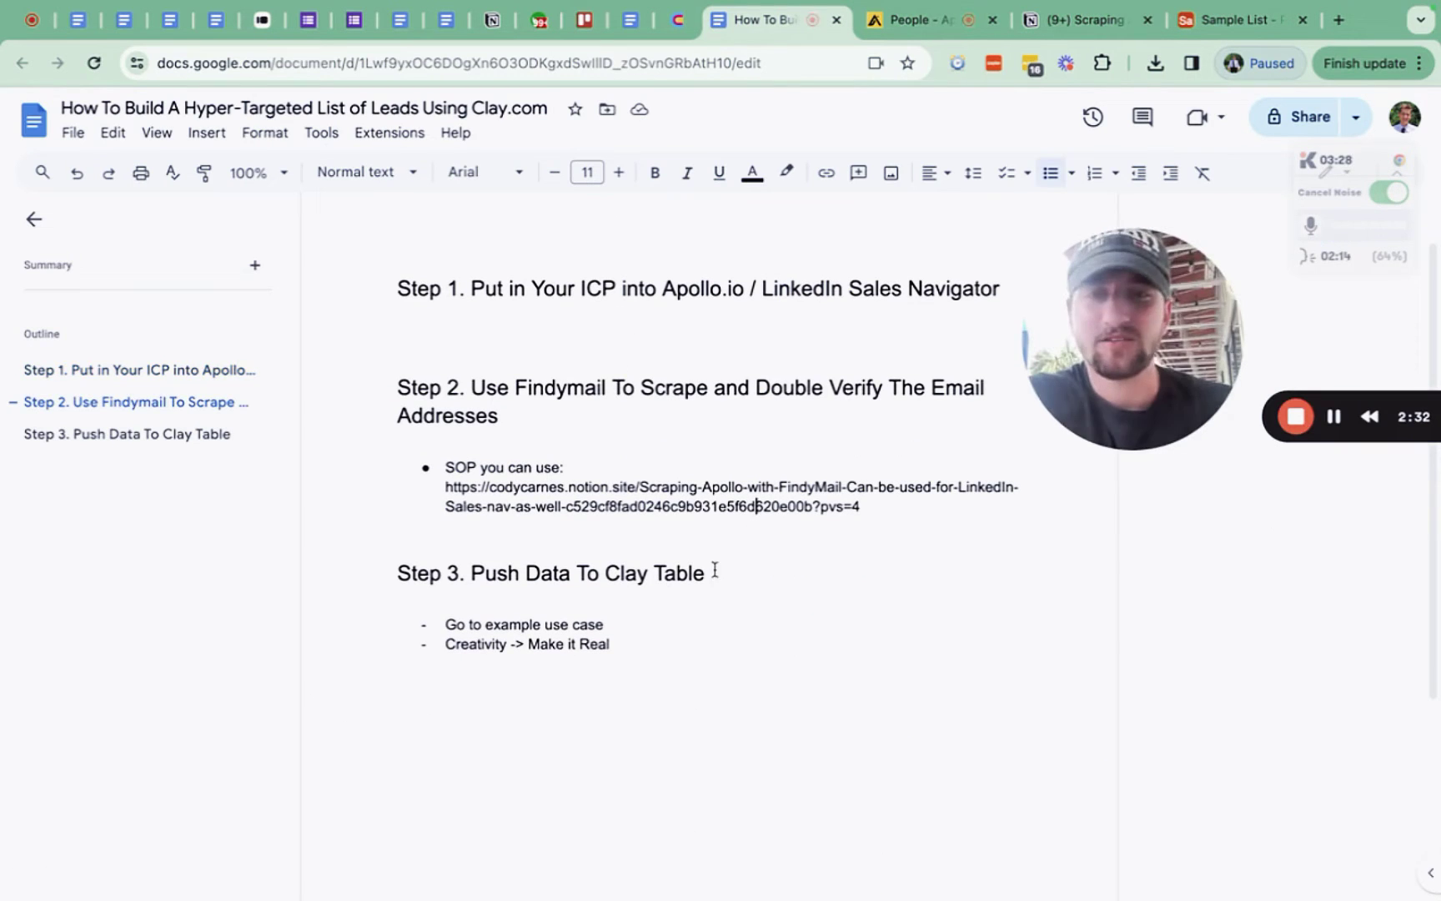
Step: Switch to the Clay table PL.IO 546 Contacts and view its Role Justification, Company Analogy and scoring columns
left_click(687, 31)
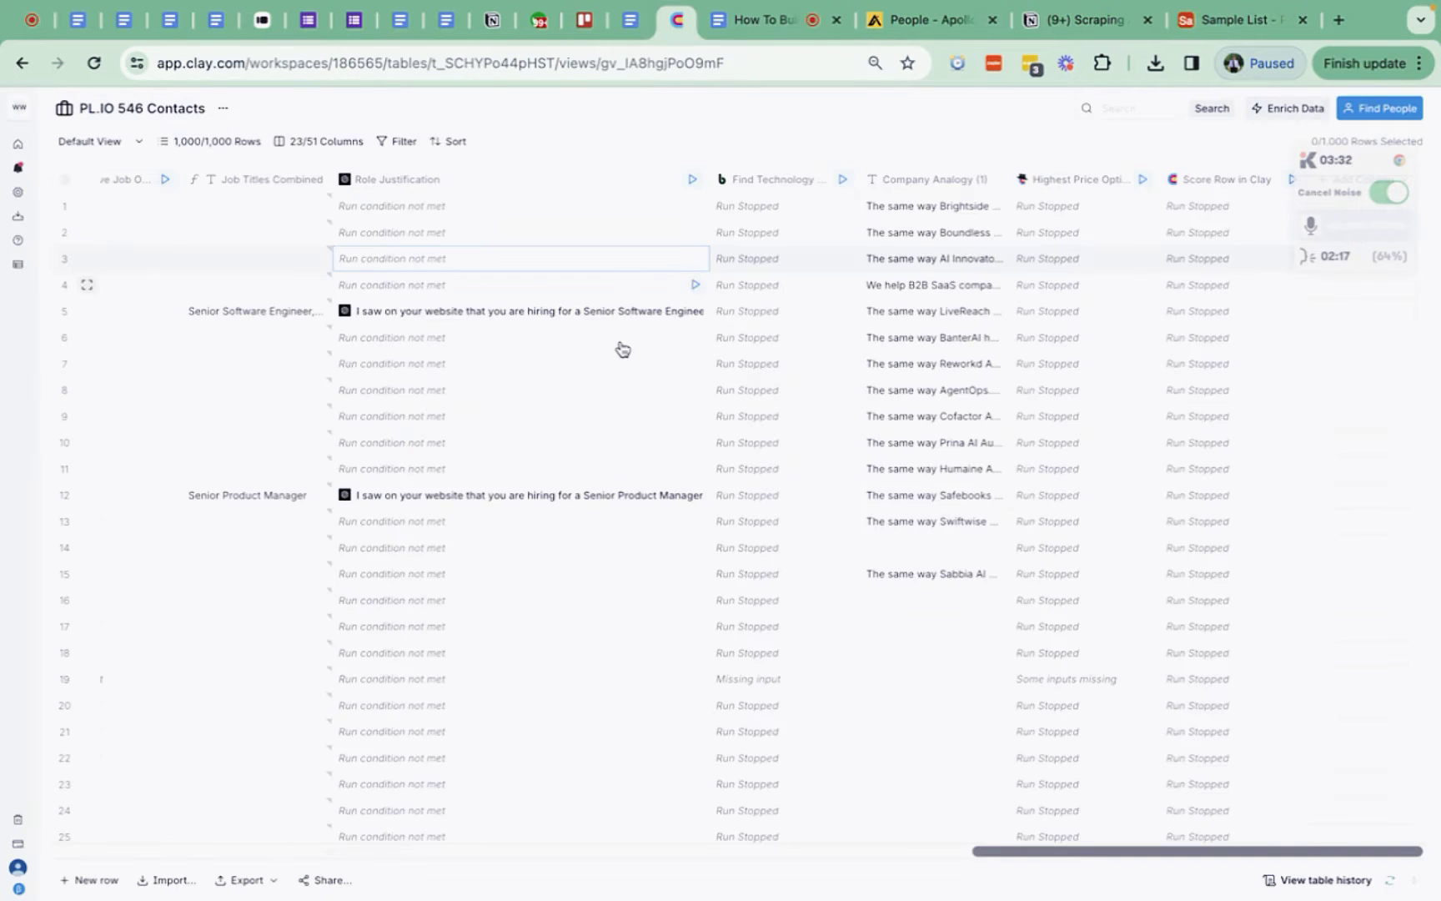
scroll(623, 348, "left", 1)
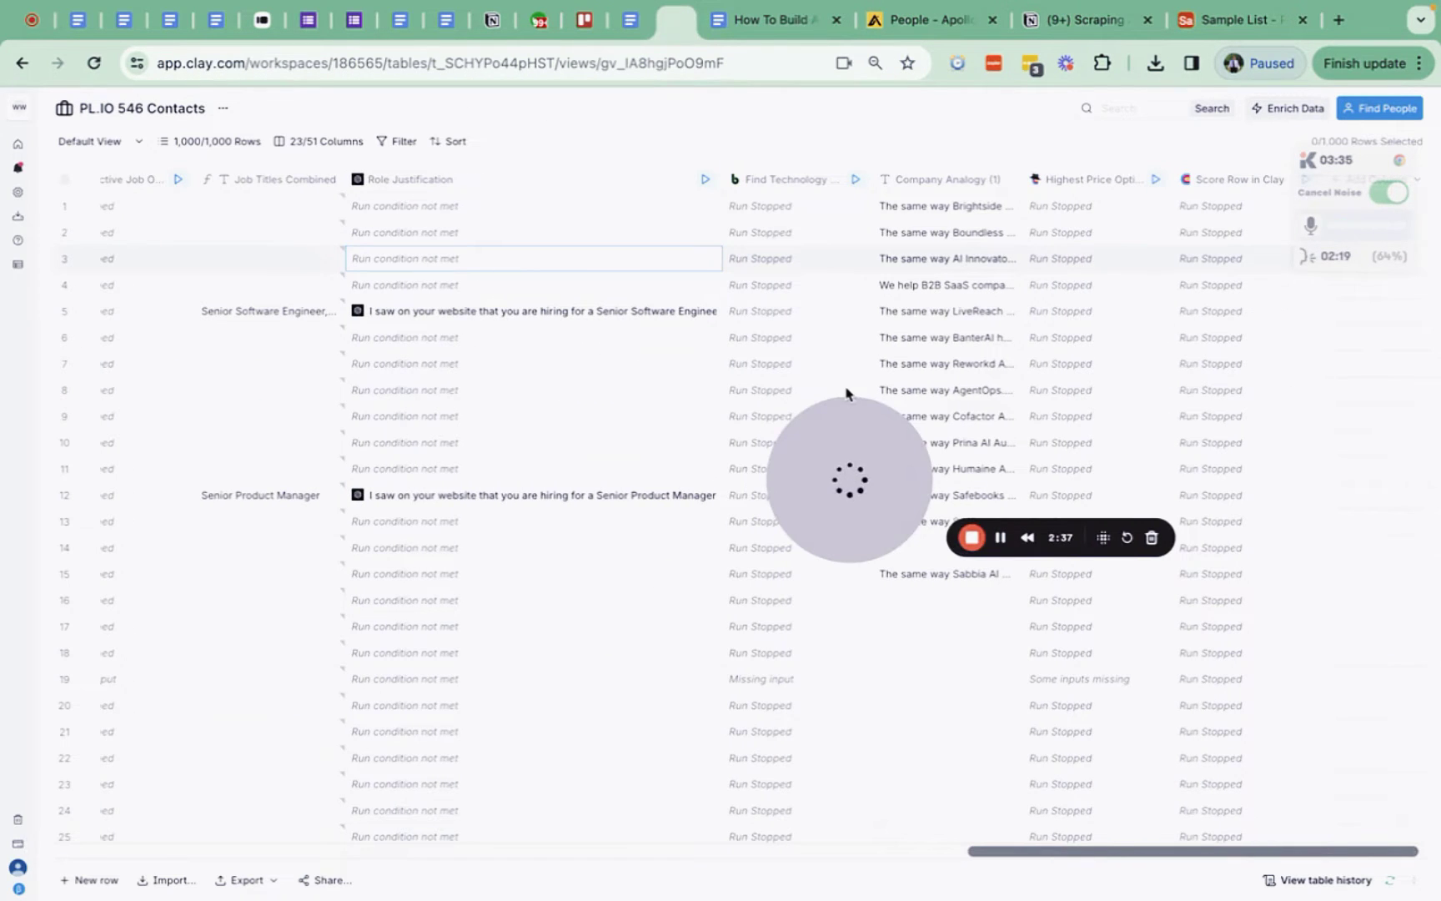
left_click_drag(847, 392, 1273, 534)
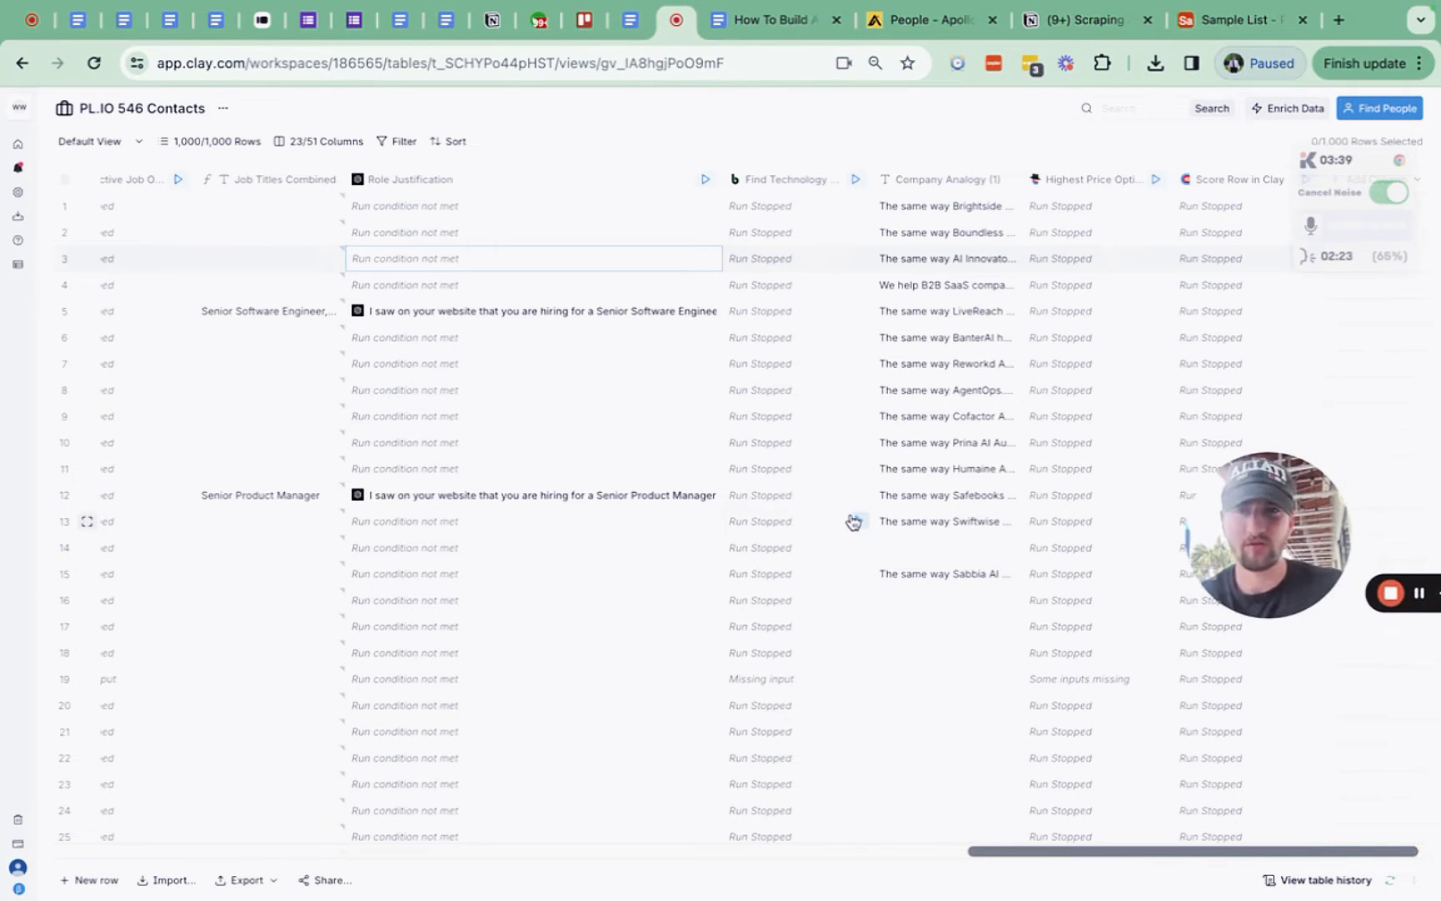
Step: Look back across the table's columns from Role Justification through Who Do They Sell To? to the title and Bad Company Name columns
scroll(852, 522, "left", 15)
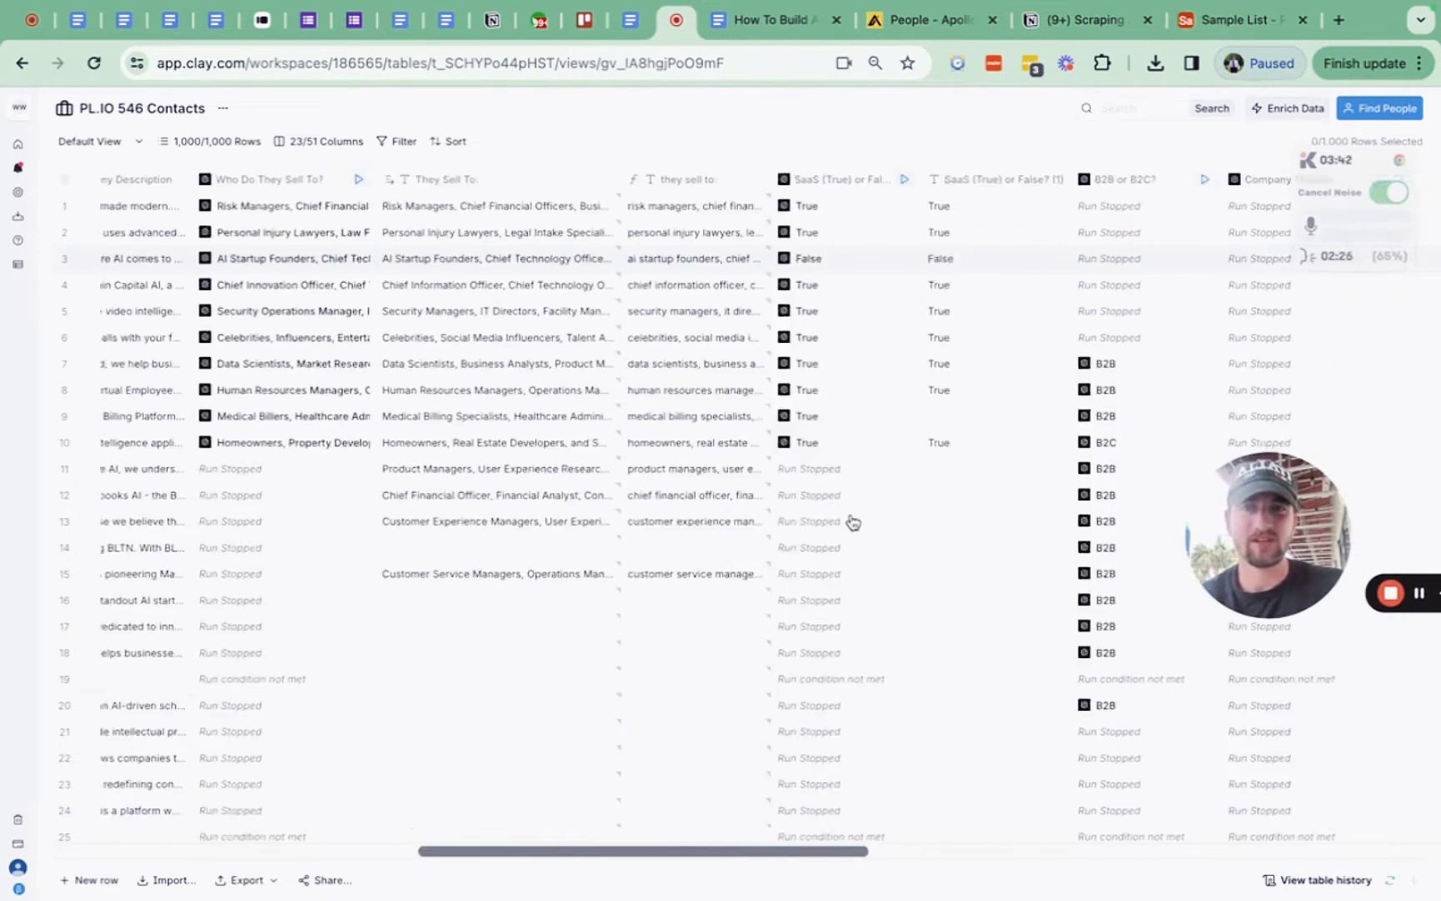
scroll(852, 522, "left", 10)
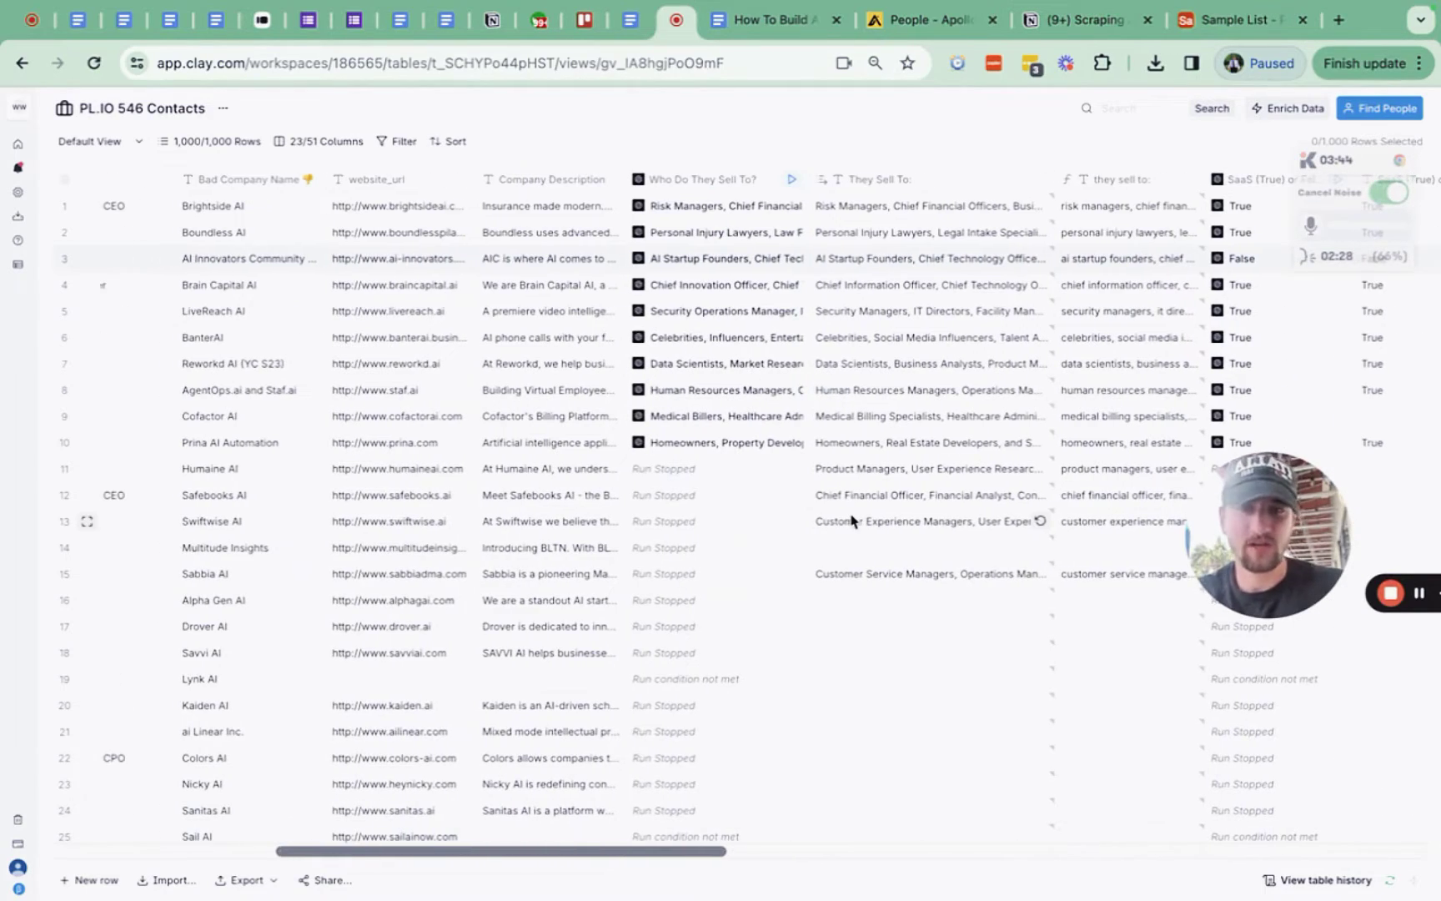
key("ctrl+plus")
scroll(852, 523, "left", 5)
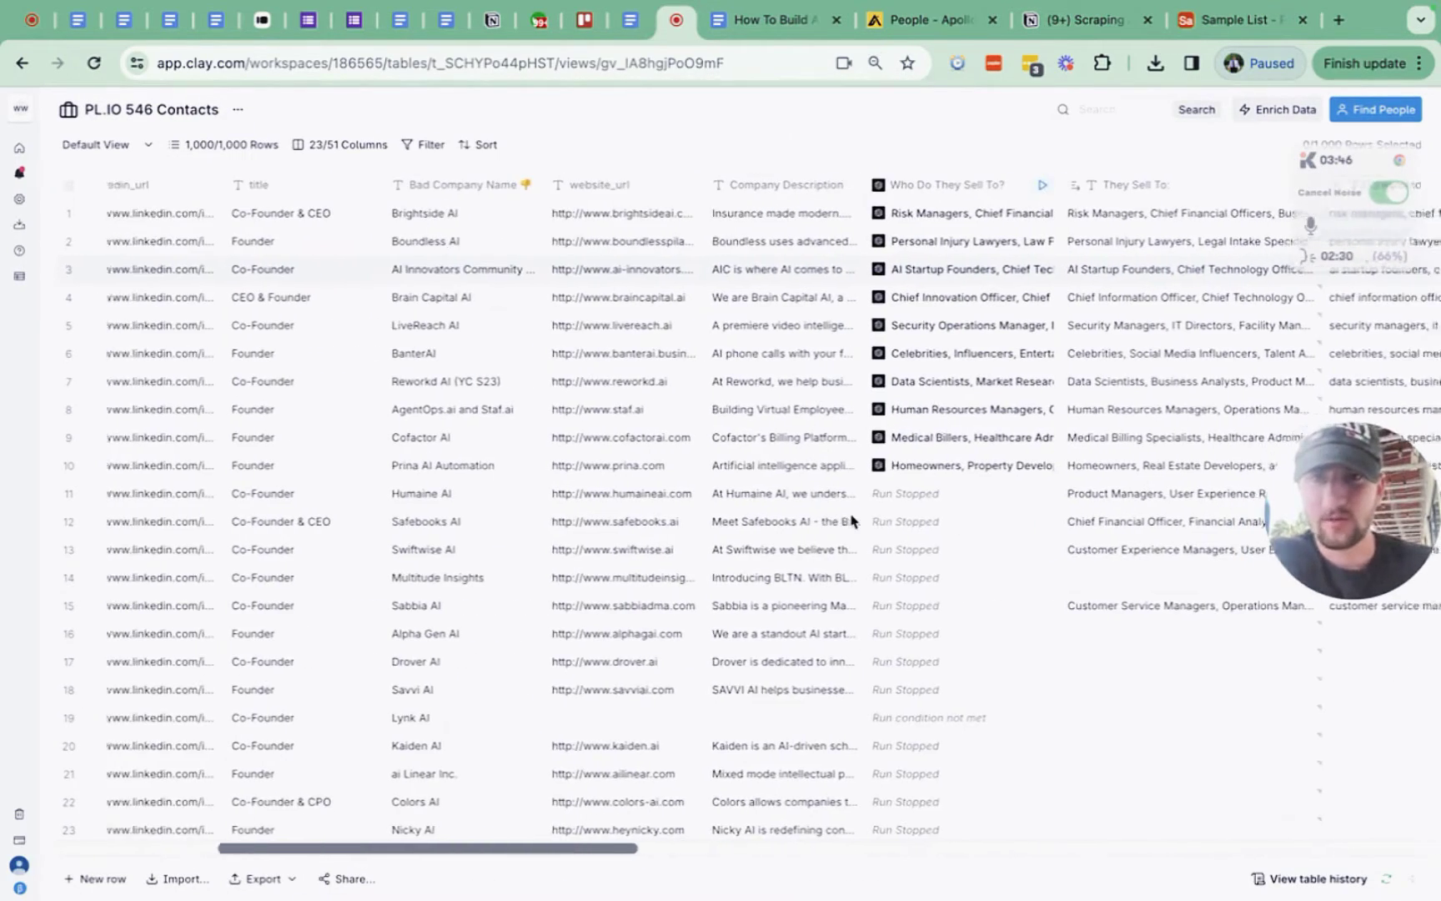
scroll(853, 522, "right", 3)
left_click_drag(1332, 479, 1020, 278)
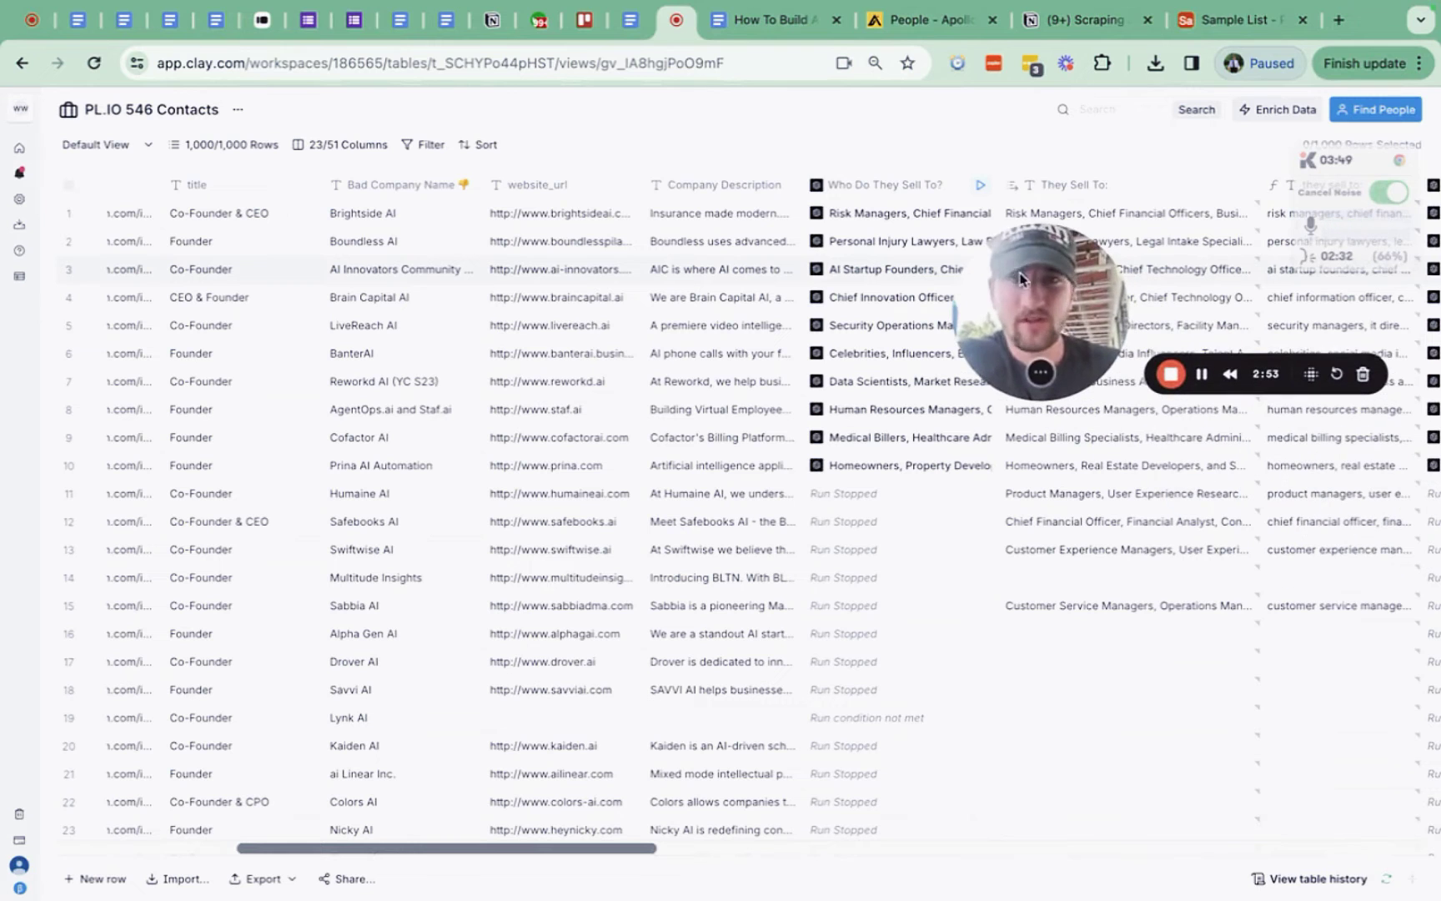
scroll(449, 247, "left", 2)
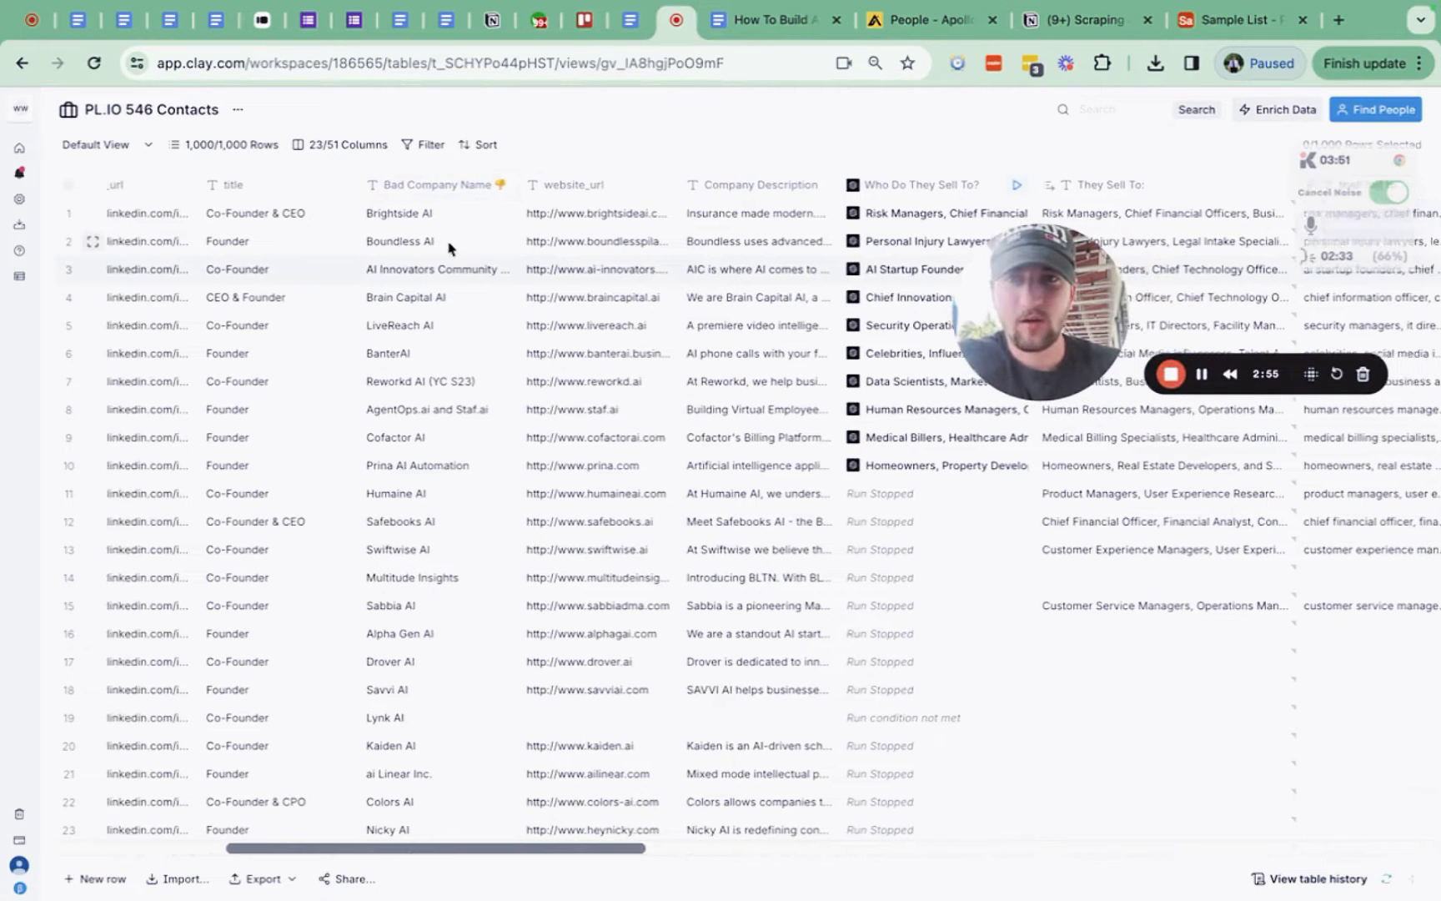
Step: Insert an enrichment to the right of the Bad Company Name column, searching for "normalize" and choosing Normalize Company Name
scroll(450, 249, "left", 6)
left_click(959, 185)
left_click_drag(1055, 269, 1098, 212)
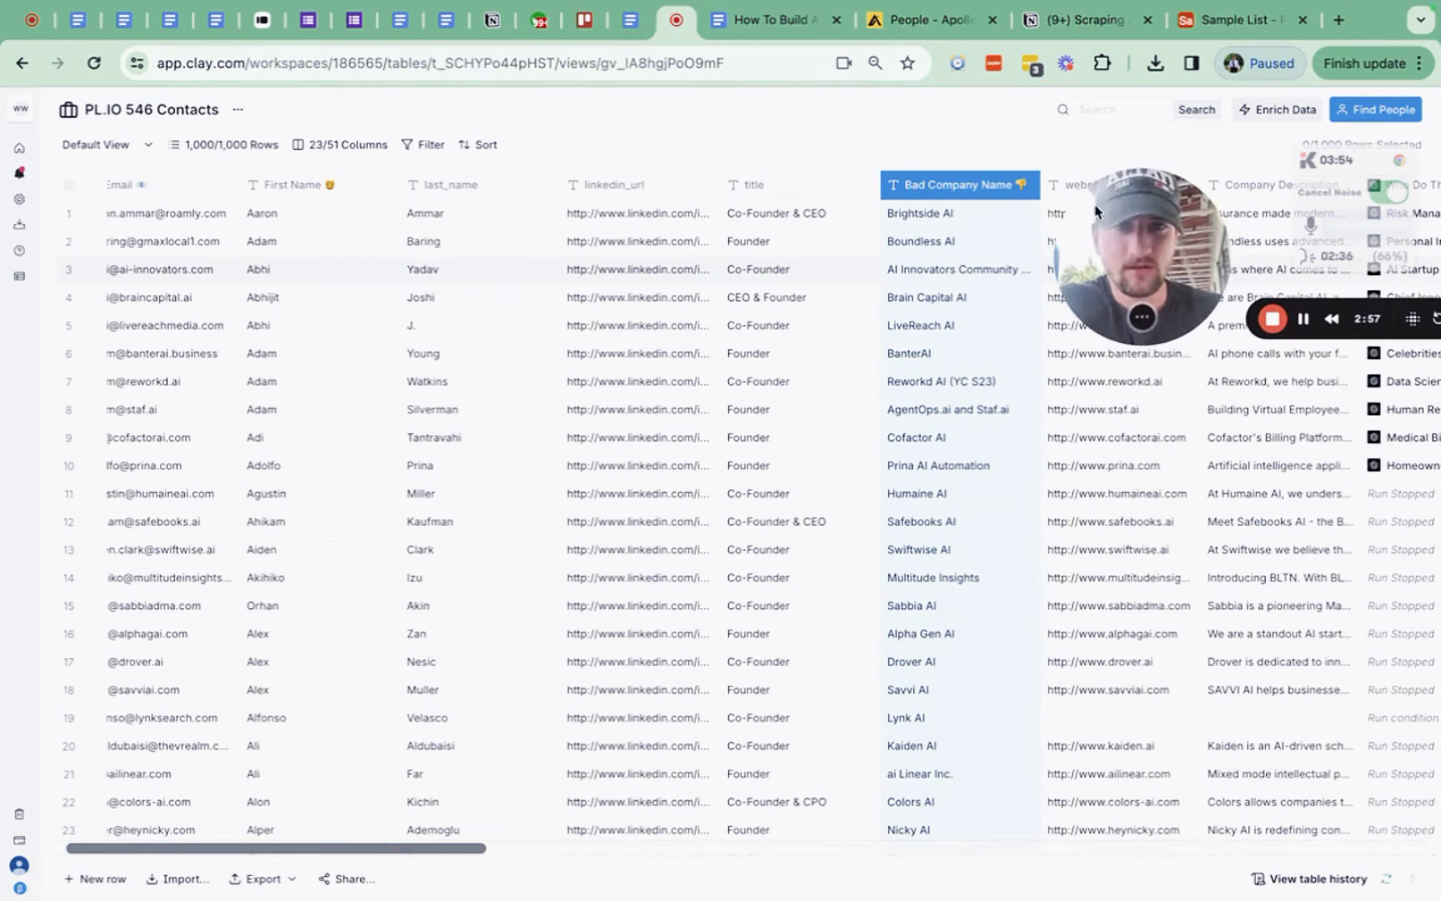
left_click(960, 185)
mouse_move(962, 380)
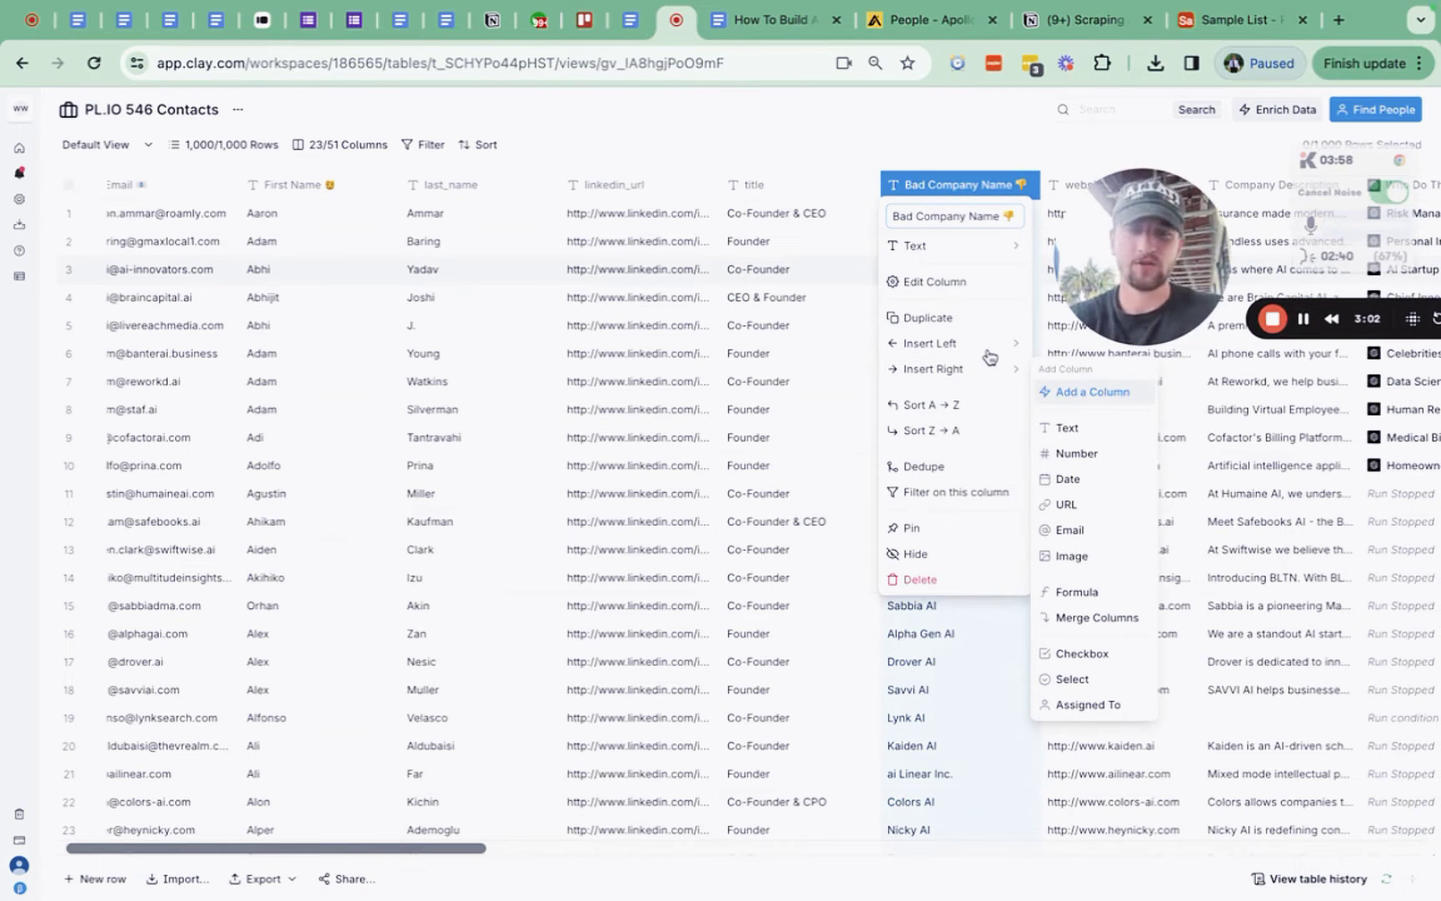
key("Return")
left_click(875, 274)
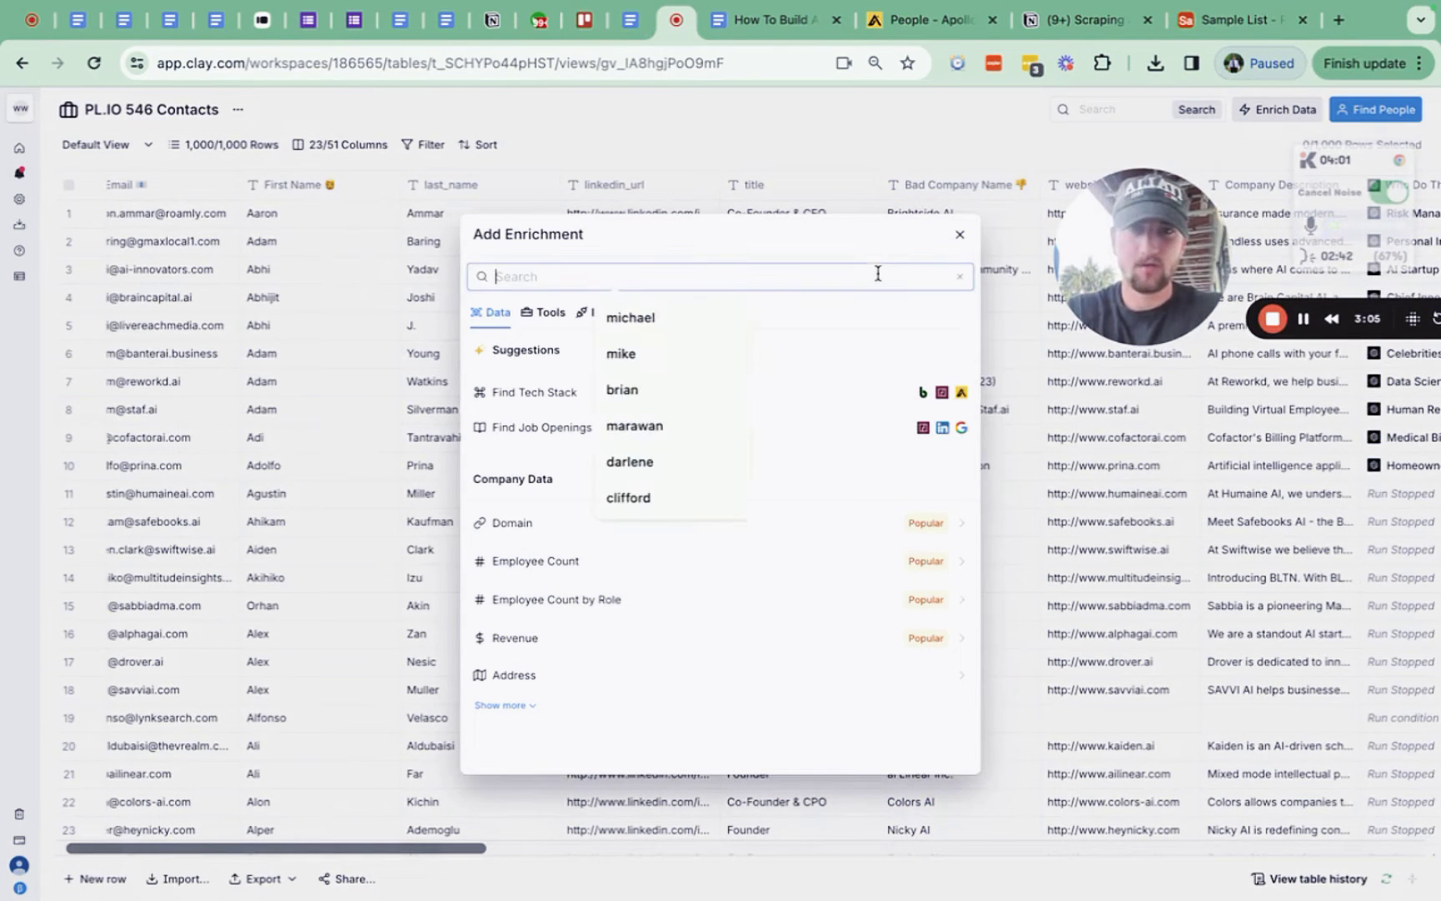
type("normalize")
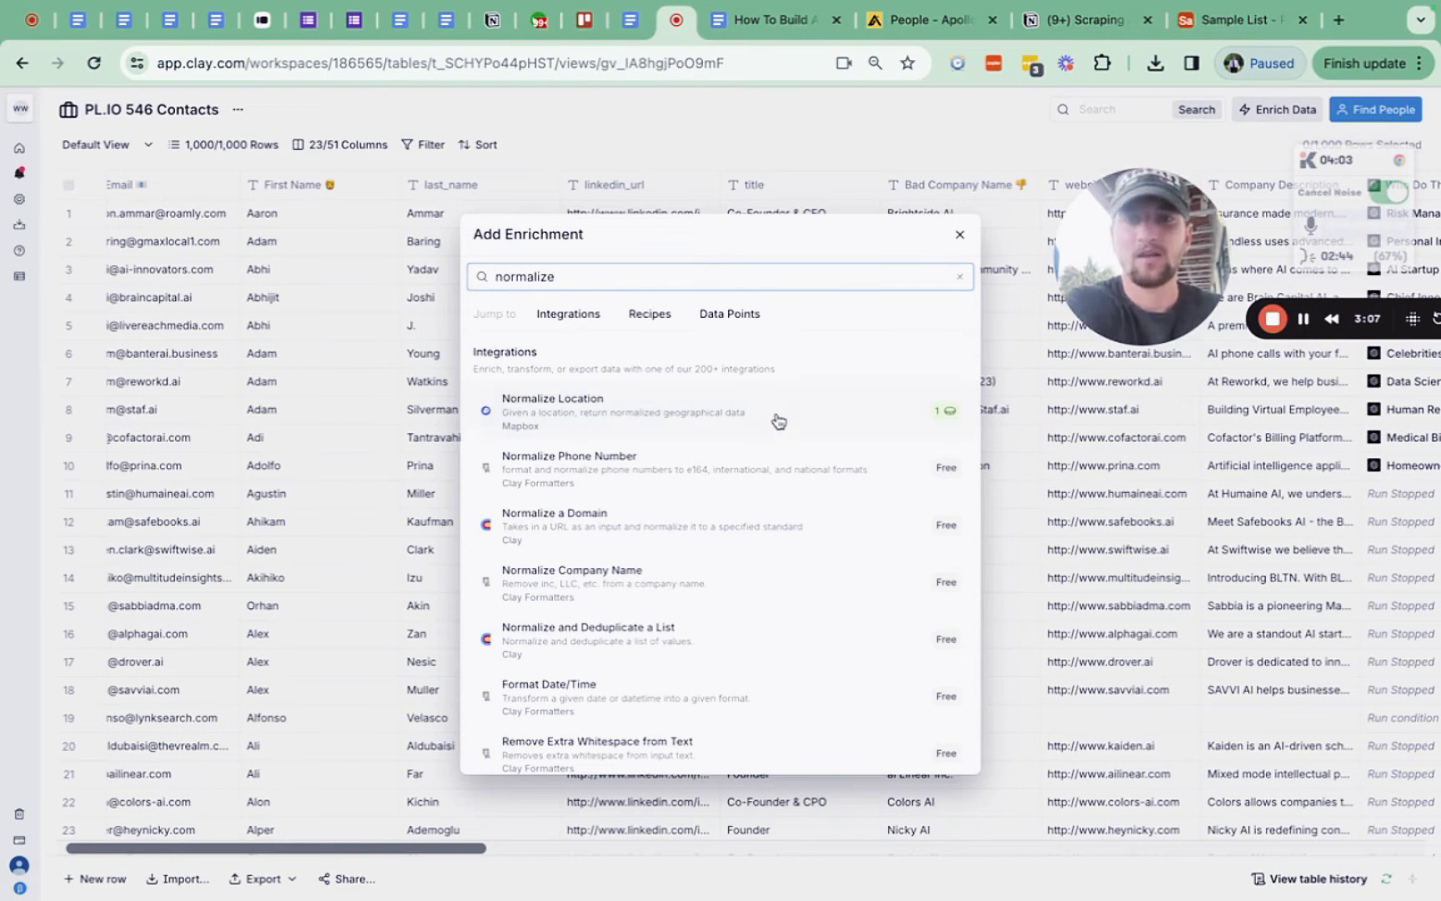
left_click(769, 587)
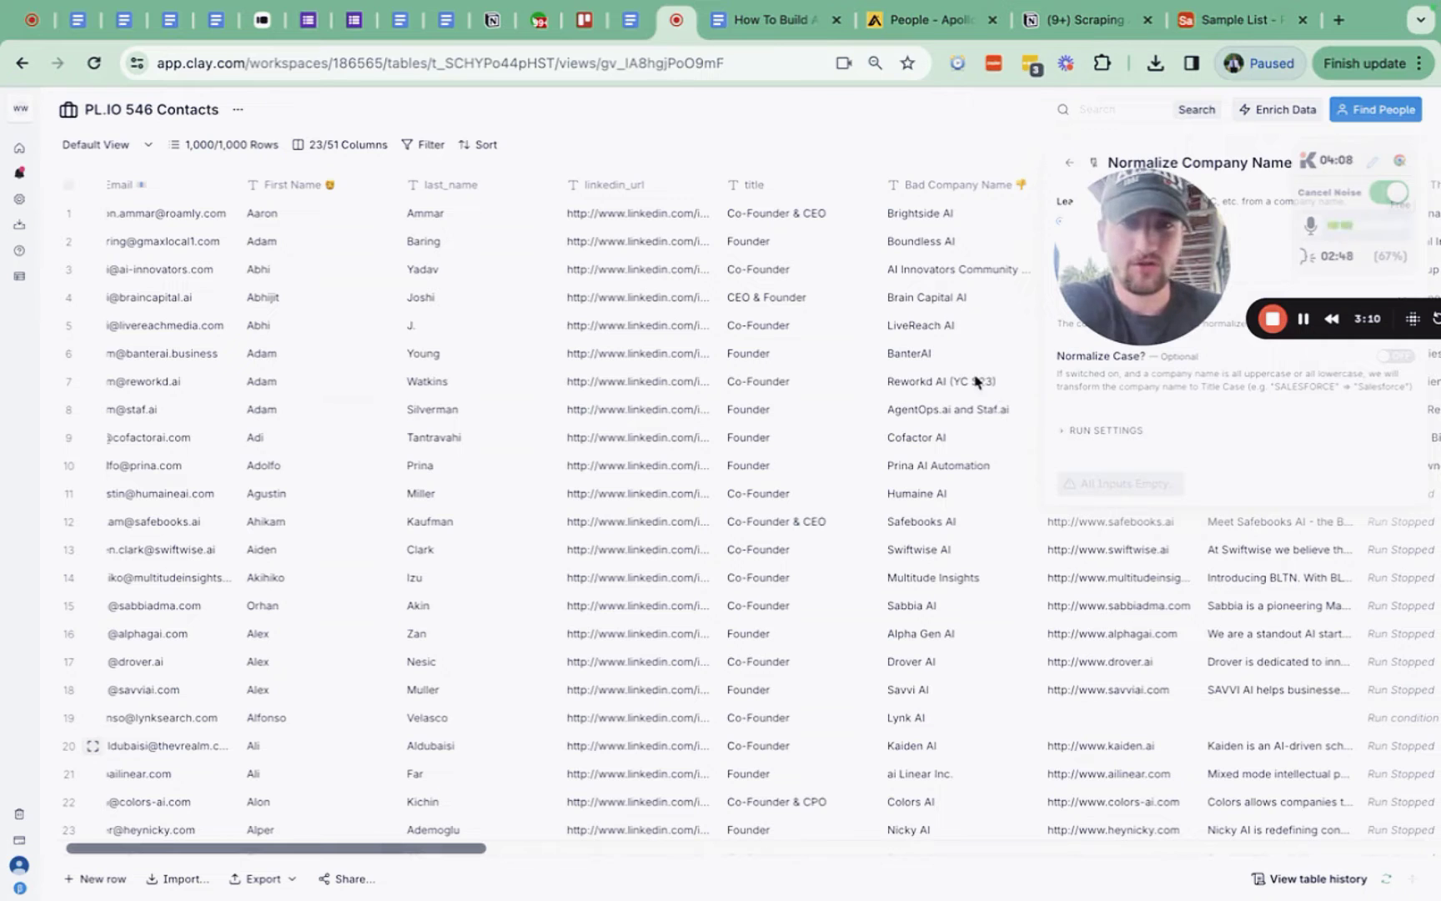
Step: Use Bad Company Name as the enrichment's company name with Normalize Case on, and run it with Normalized Name added as a column
left_click_drag(1132, 286, 1029, 678)
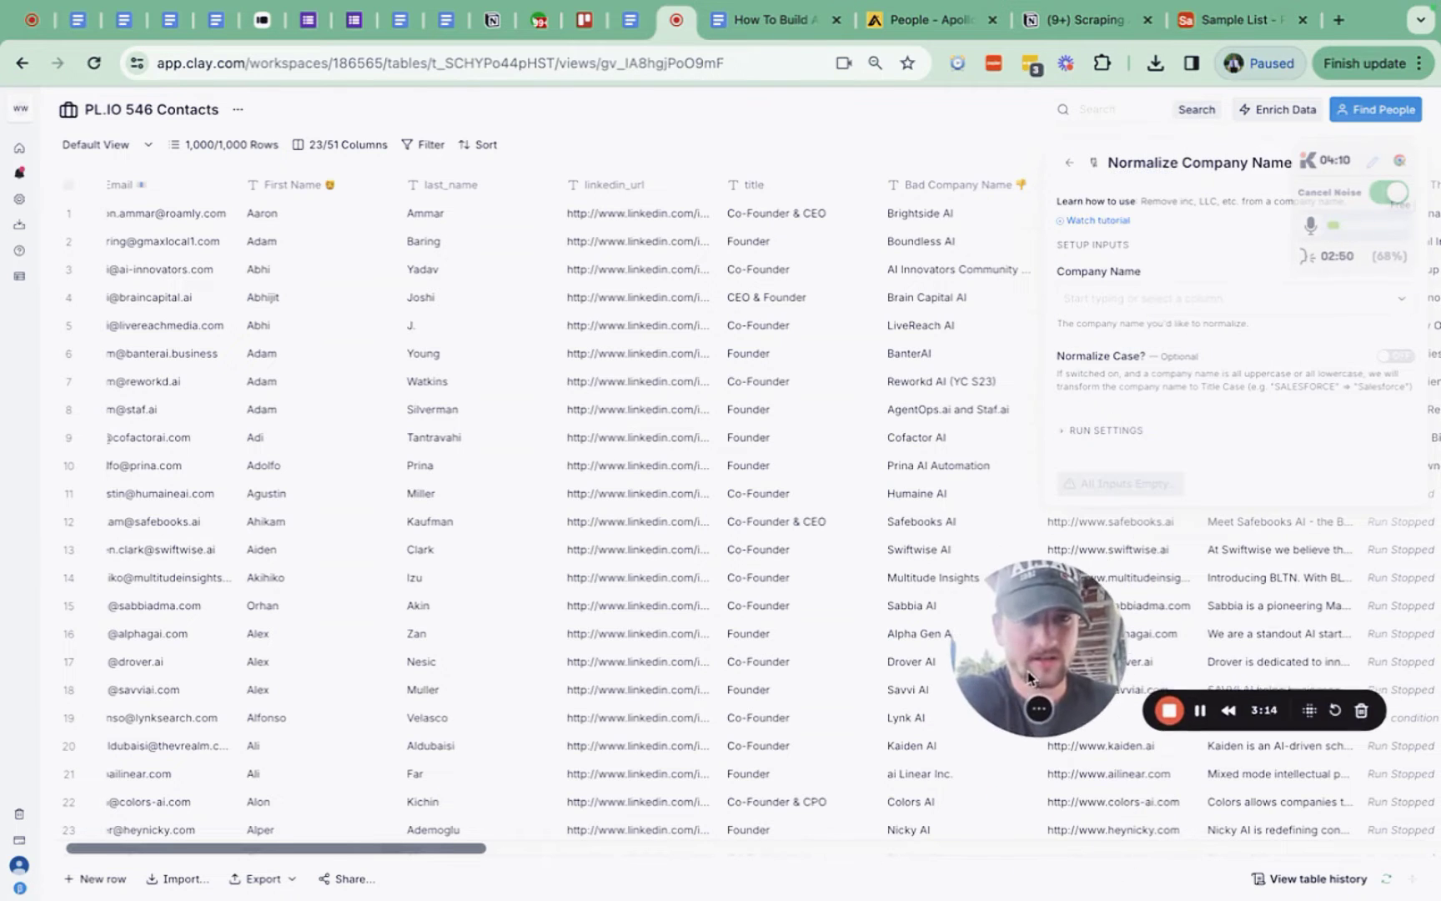
left_click(1165, 305)
type("bad")
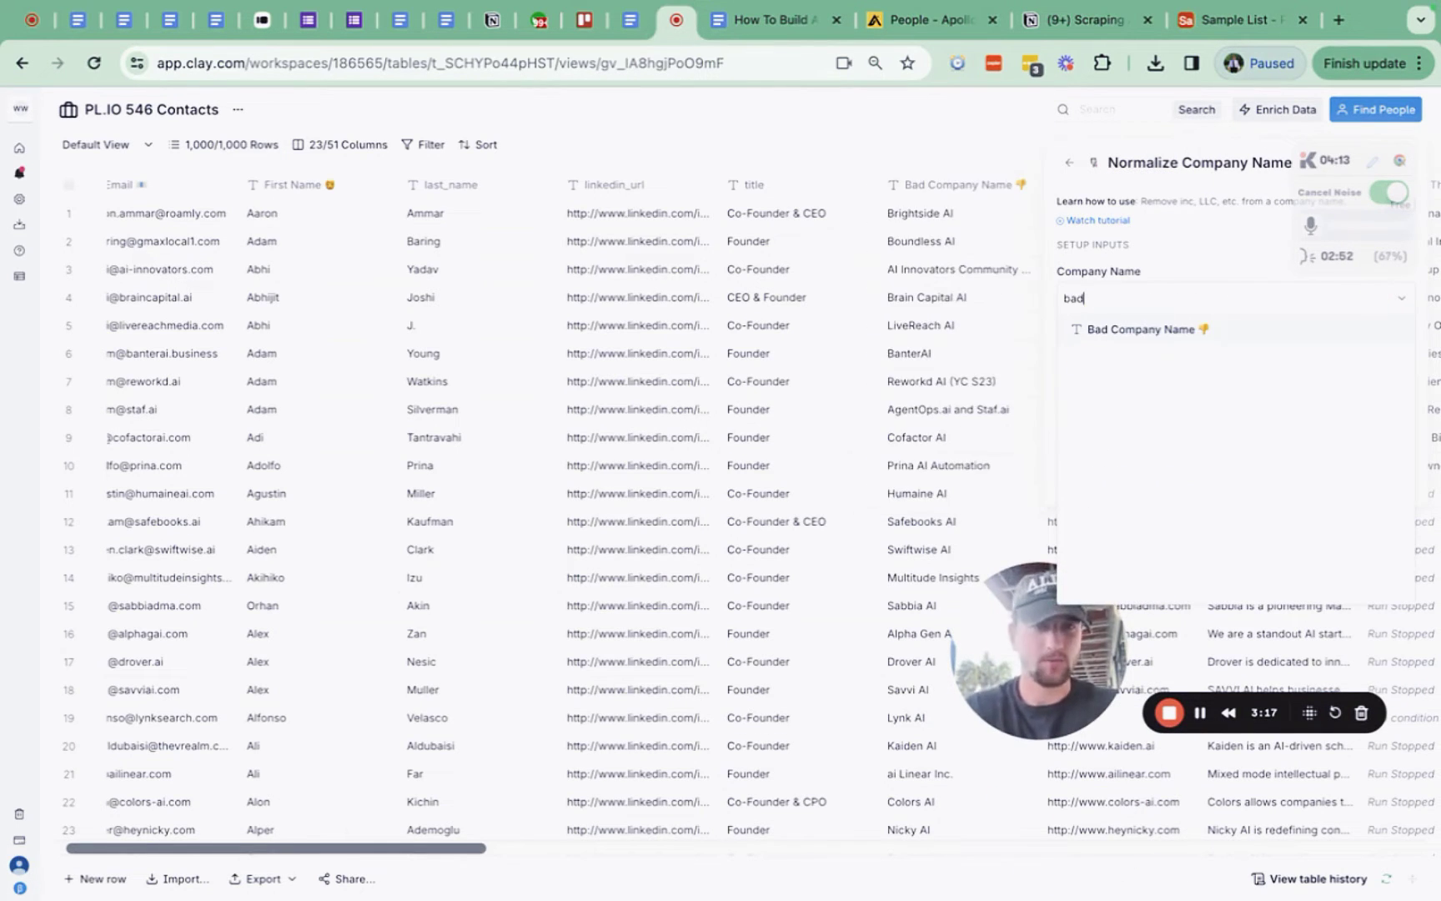
left_click(1141, 329)
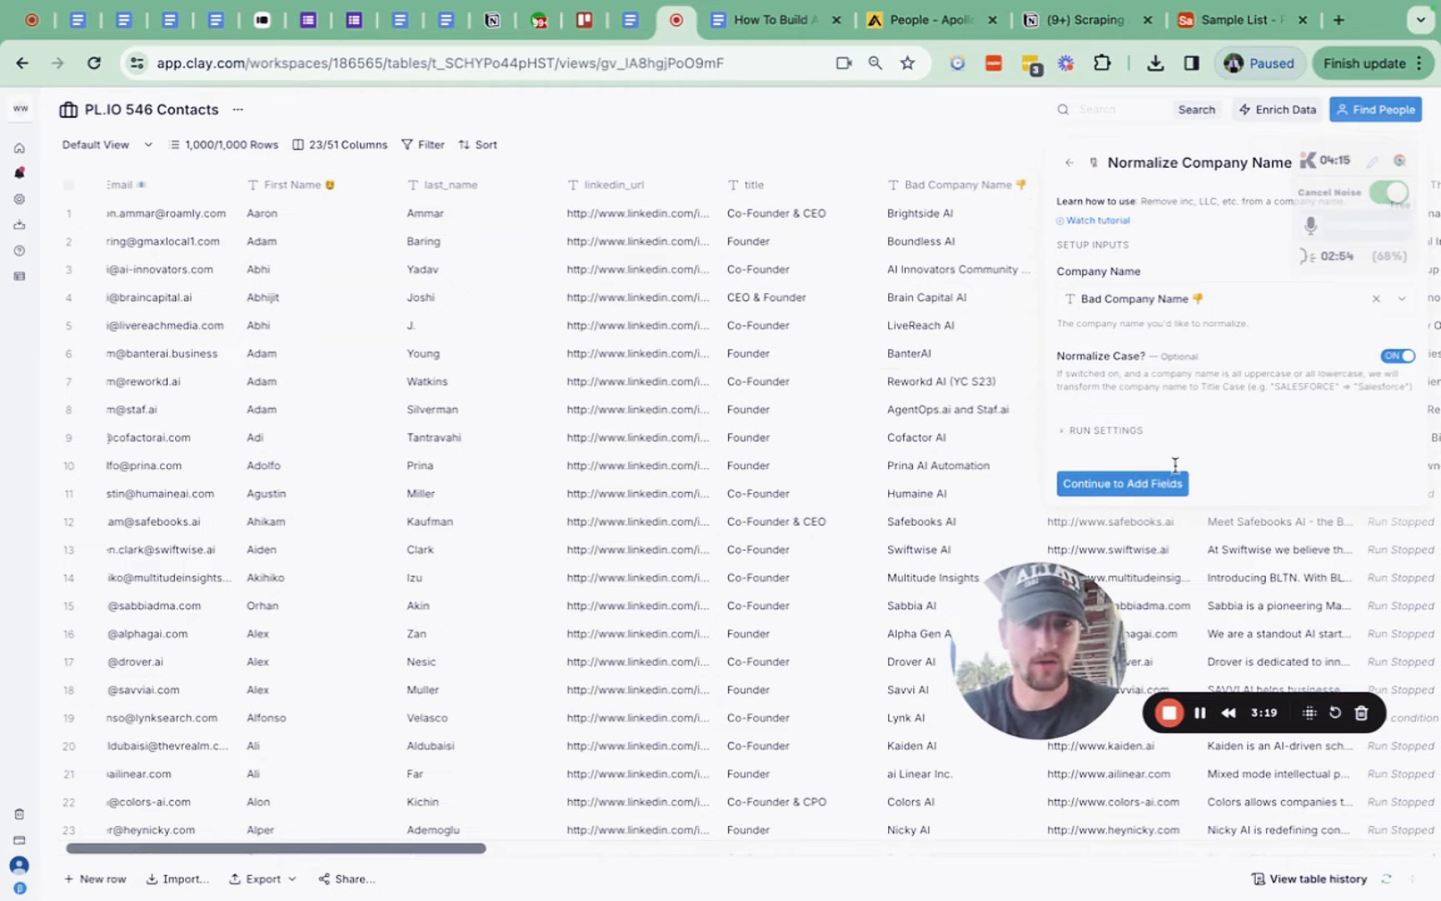
left_click(1164, 483)
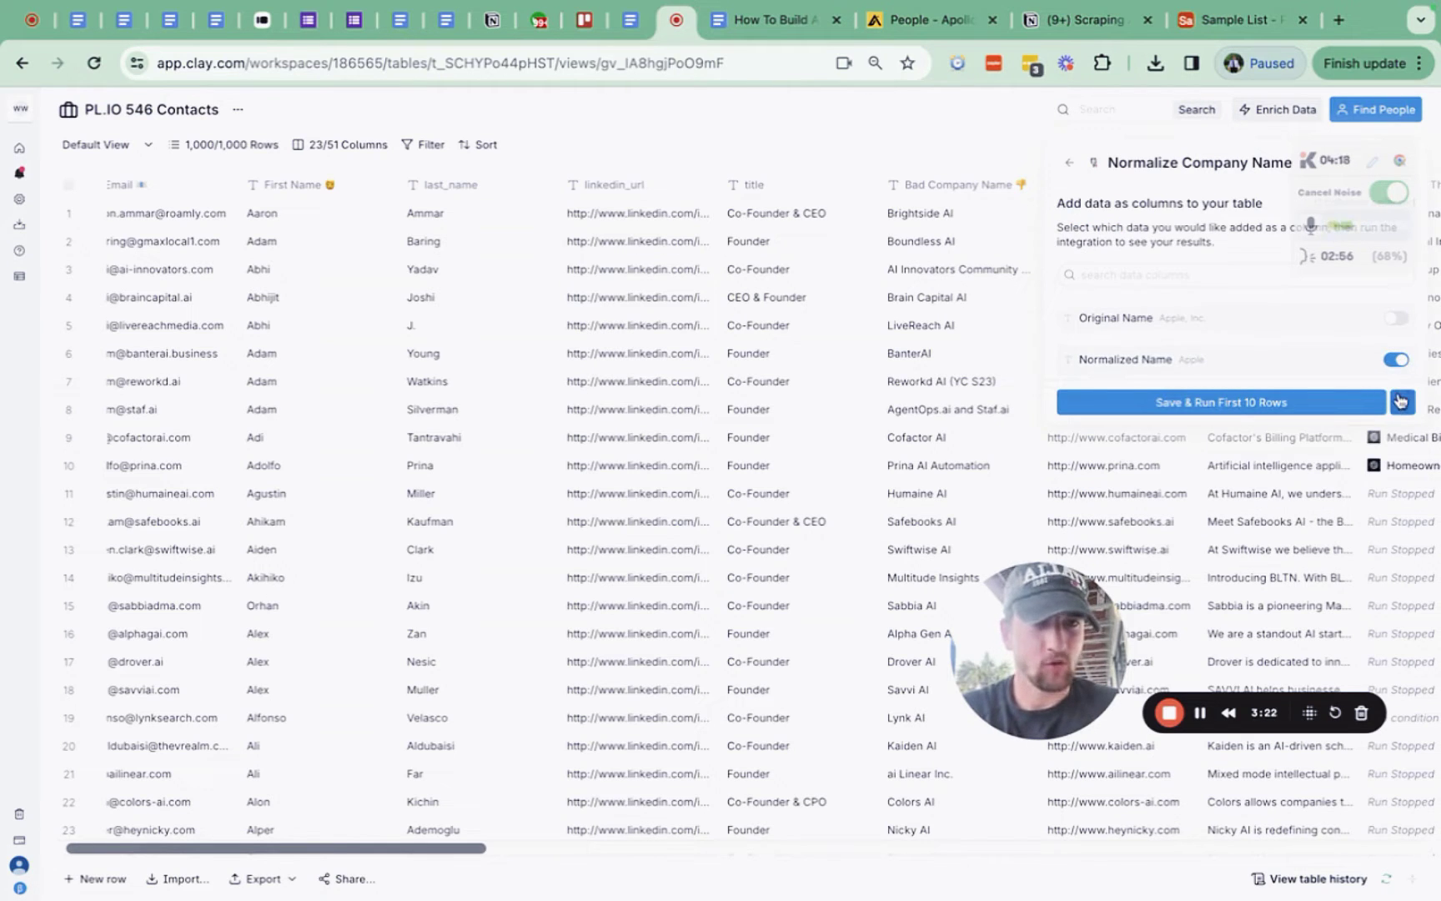
left_click(1402, 402)
left_click(1329, 437)
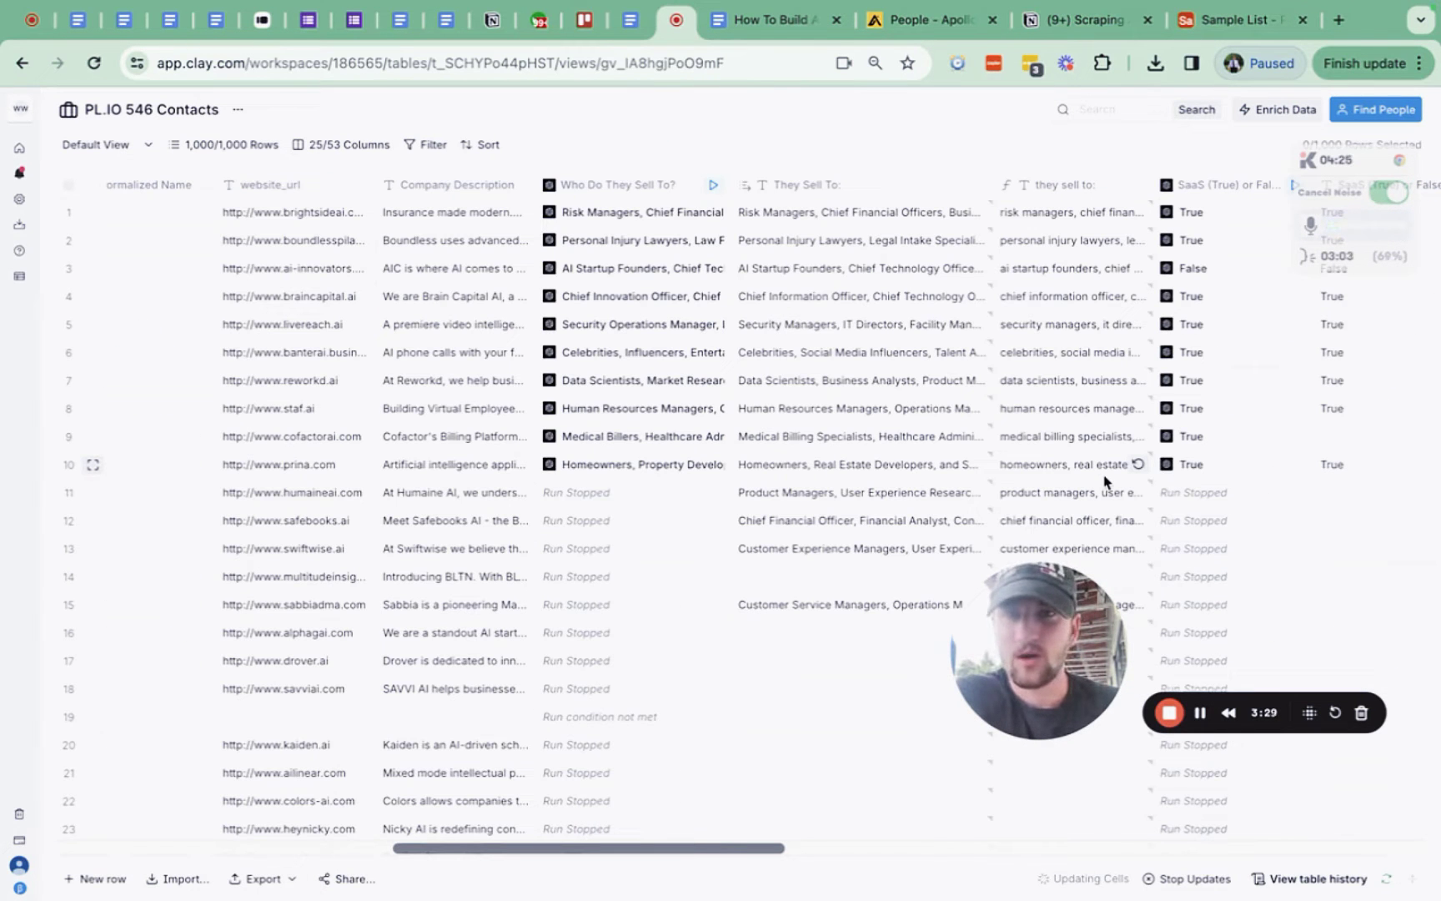
Step: Widen the Who Do They Sell To? column so more of its text can be read
scroll(1105, 481, "left", 5)
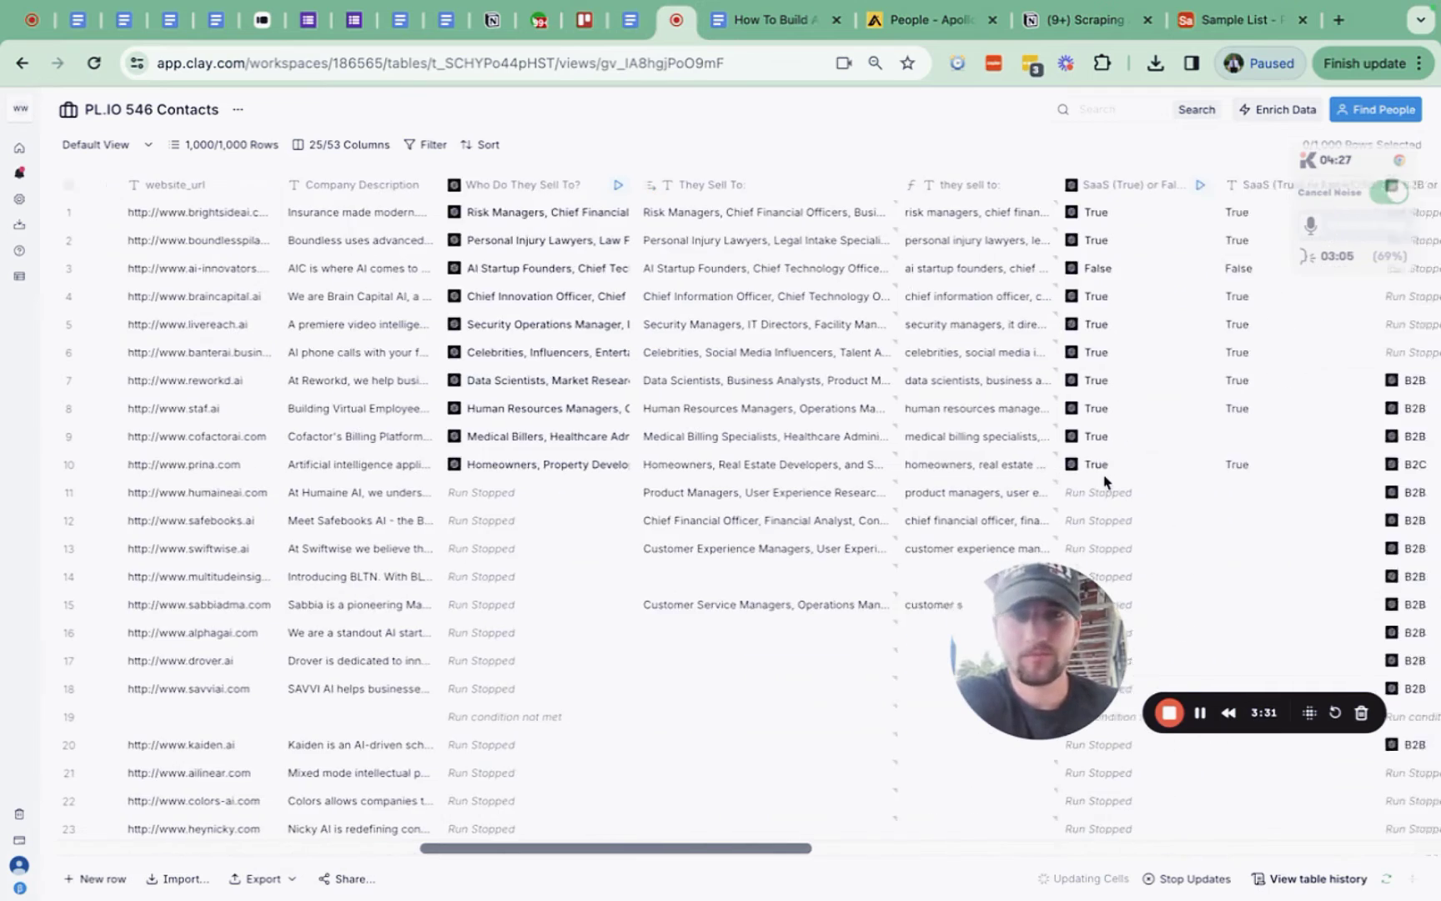
left_click_drag(962, 240, 1029, 242)
scroll(907, 313, "right", 3)
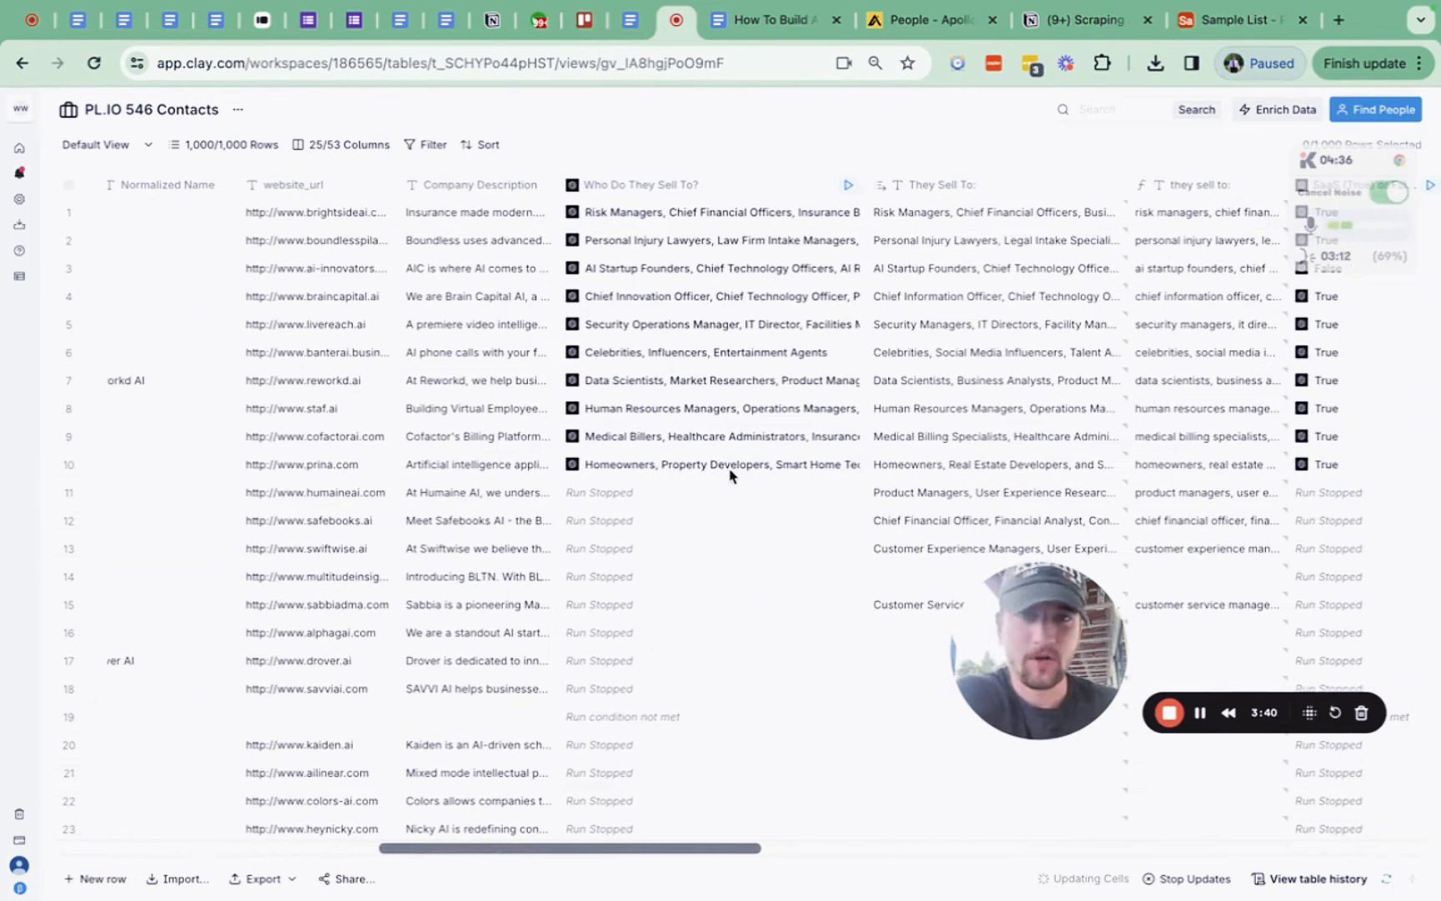
Step: Widen the SaaS (True) or False? column to fit its full heading
scroll(732, 476, "right", 3)
scroll(679, 269, "right", 6)
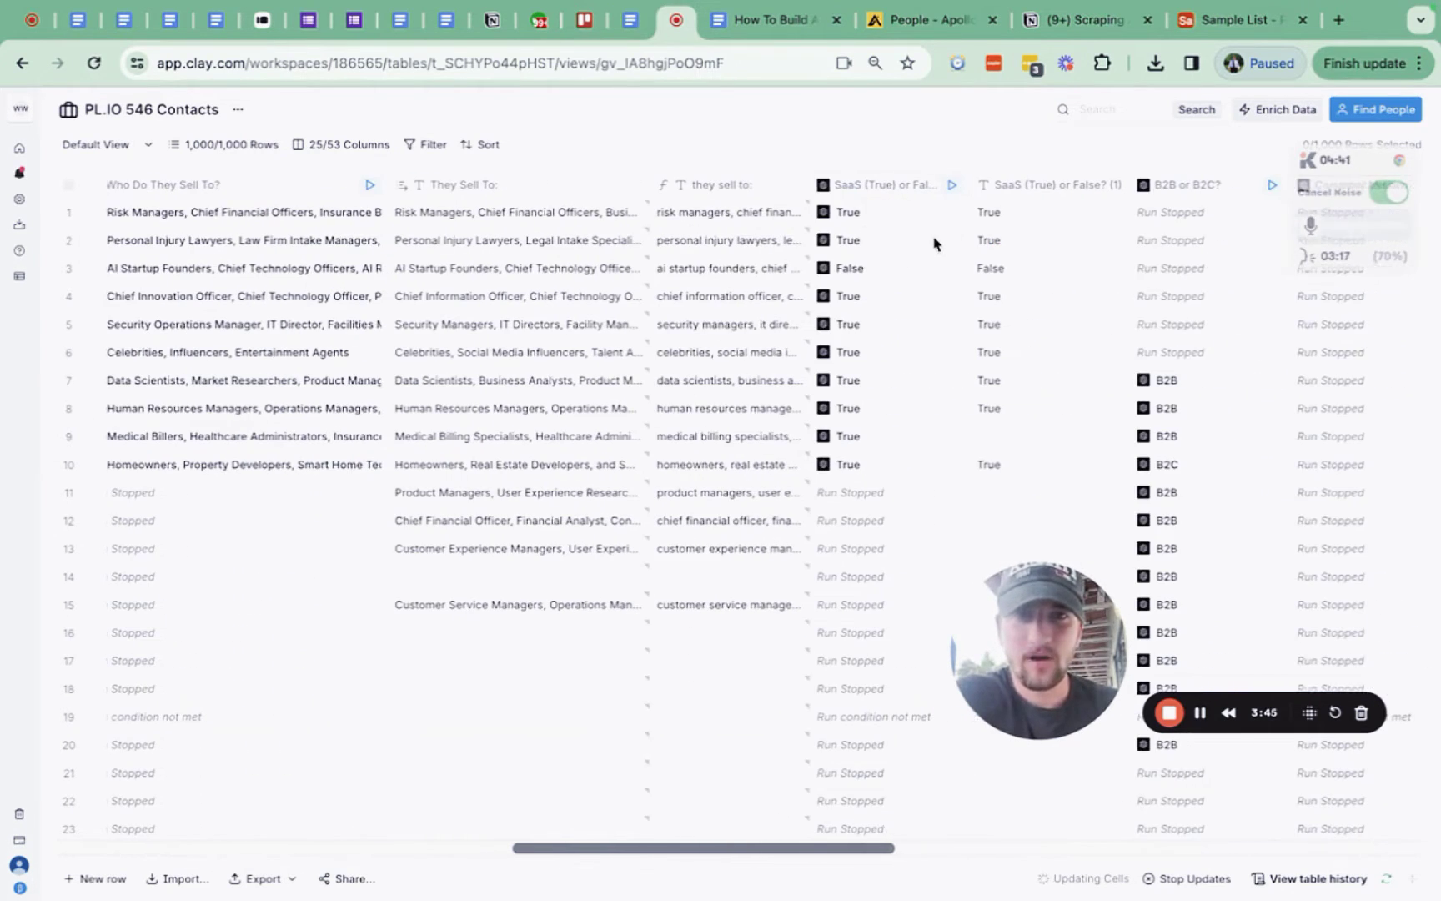
scroll(926, 234, "right", 1)
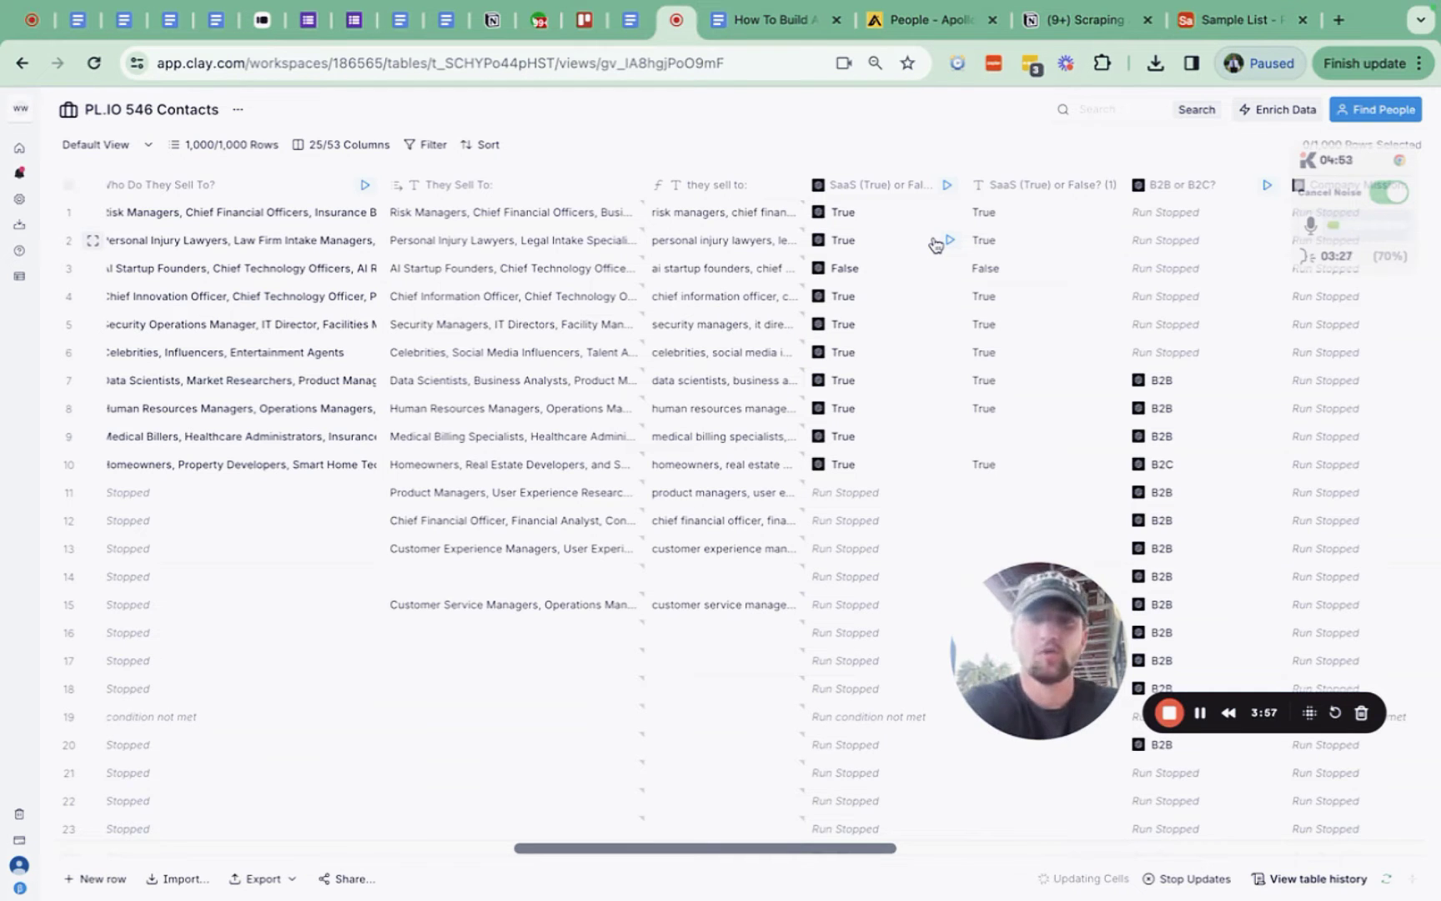
scroll(873, 340, "right", 2)
left_click_drag(876, 185, 958, 182)
left_click_drag(868, 296, 856, 248)
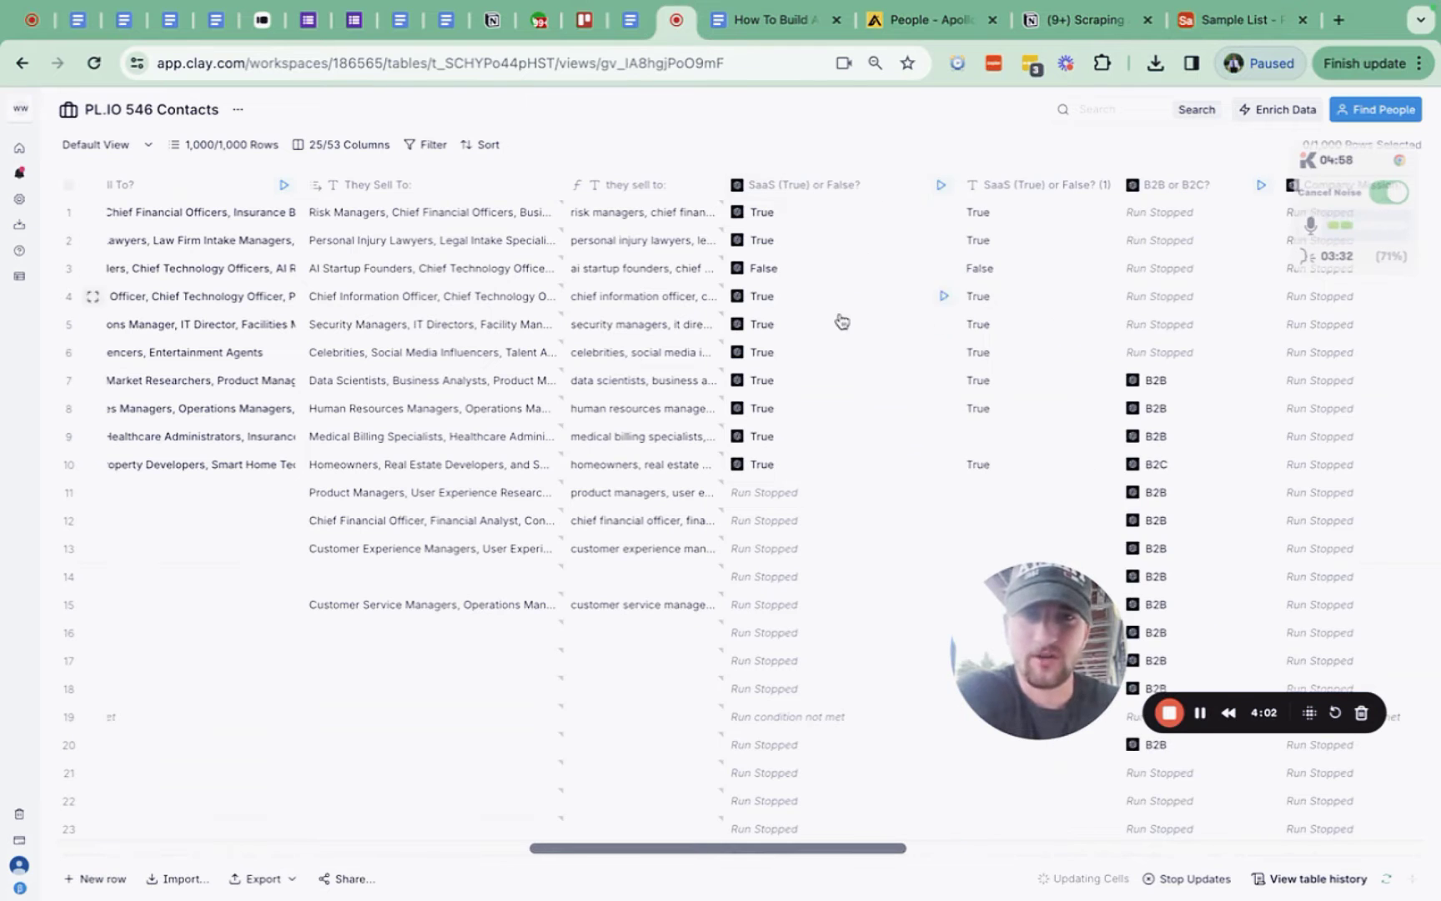
Step: Open the SaaS (True) or False? column's configuration and review its AI prompt, example inputs and outputs, and AI role settings
scroll(746, 219, "right", 3)
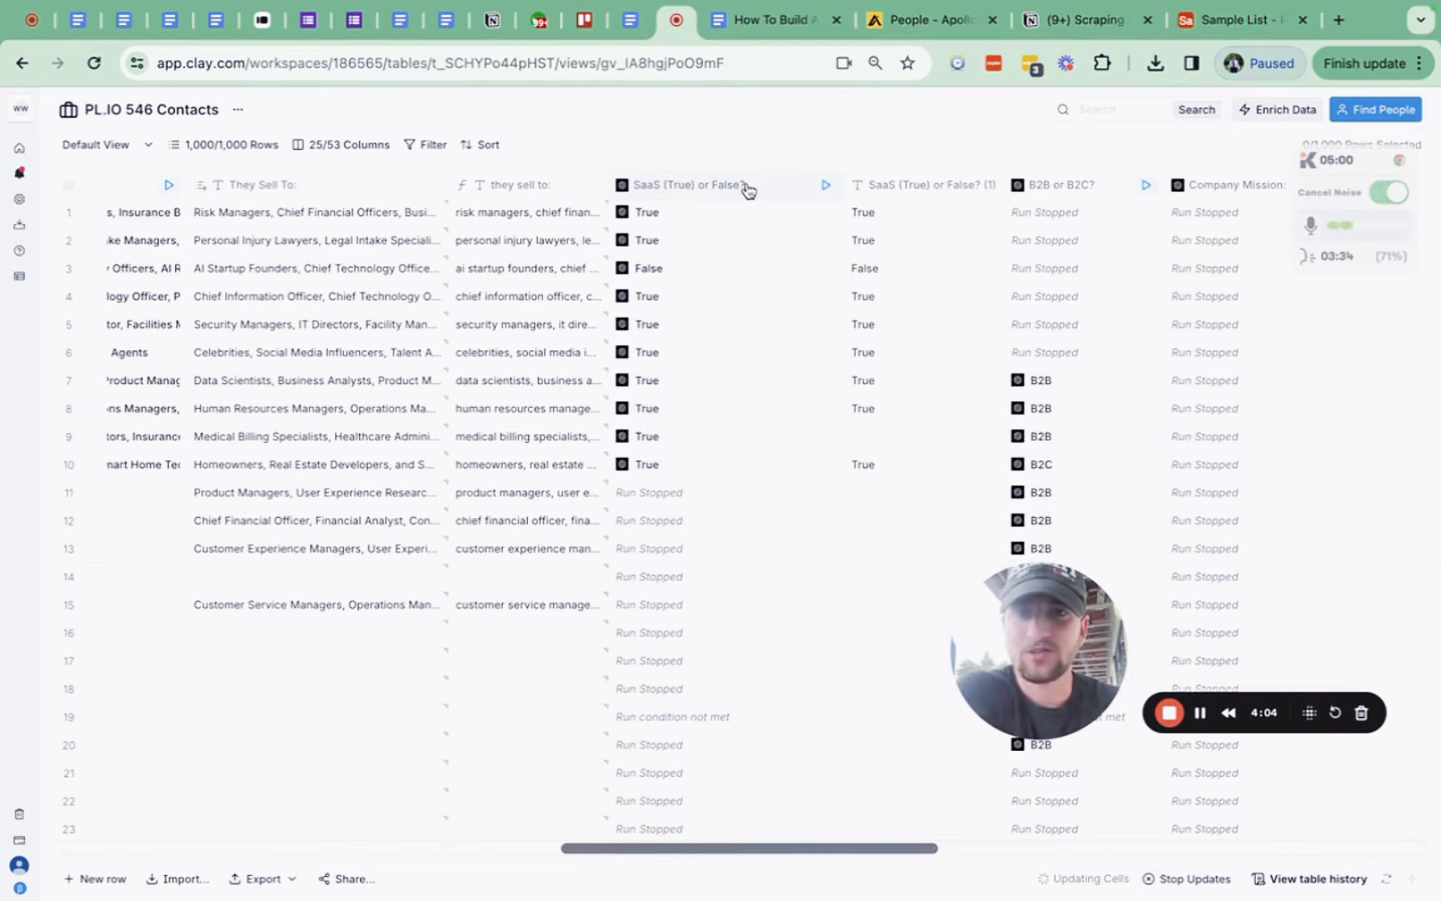
scroll(909, 259, "left", 4)
left_click(784, 184)
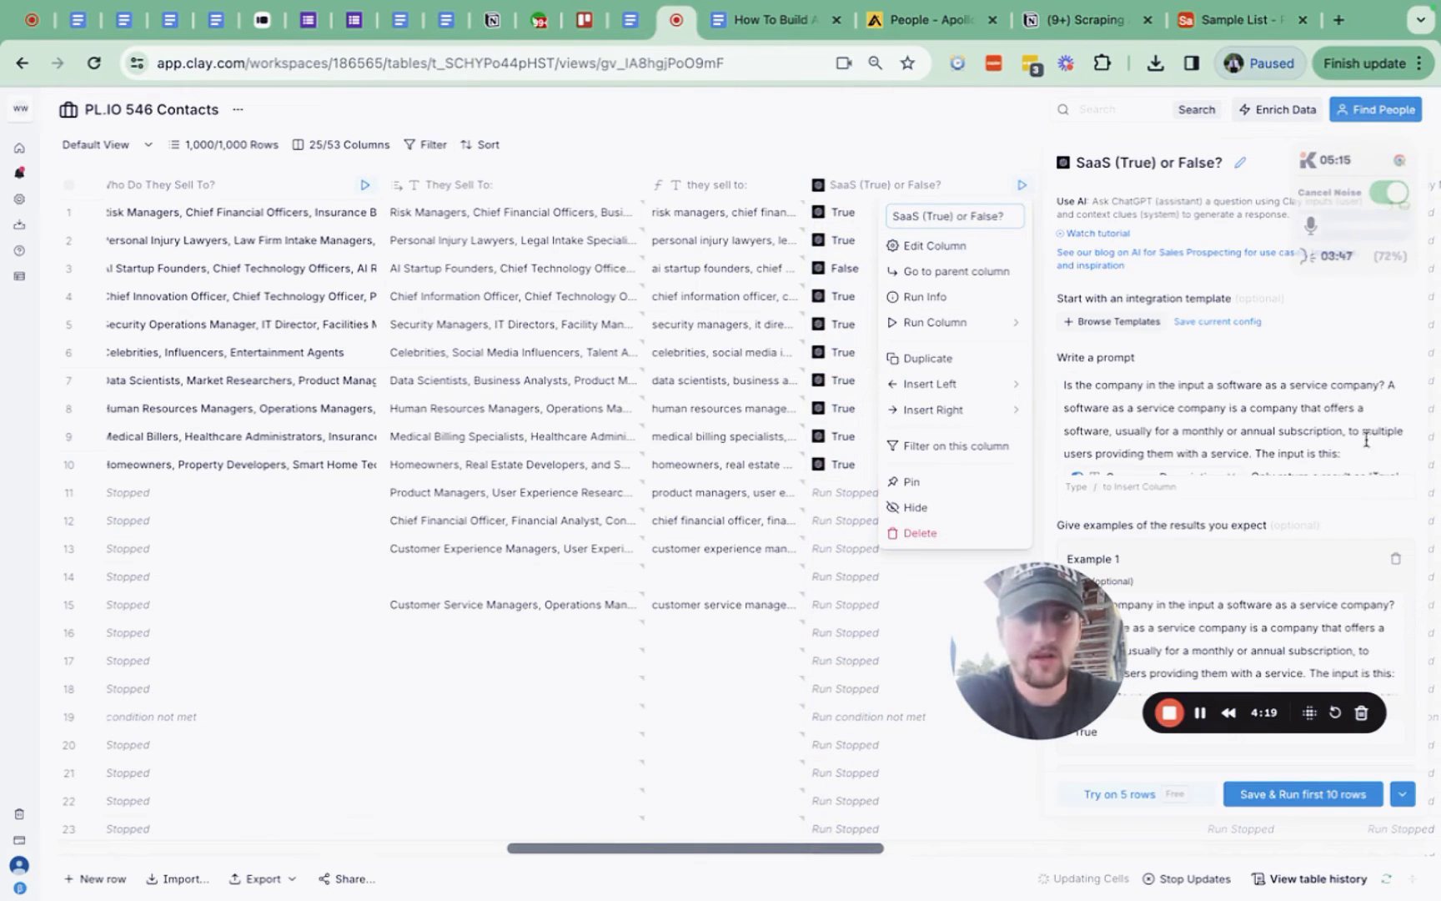
left_click(1246, 458)
scroll(1246, 458, "down", 3)
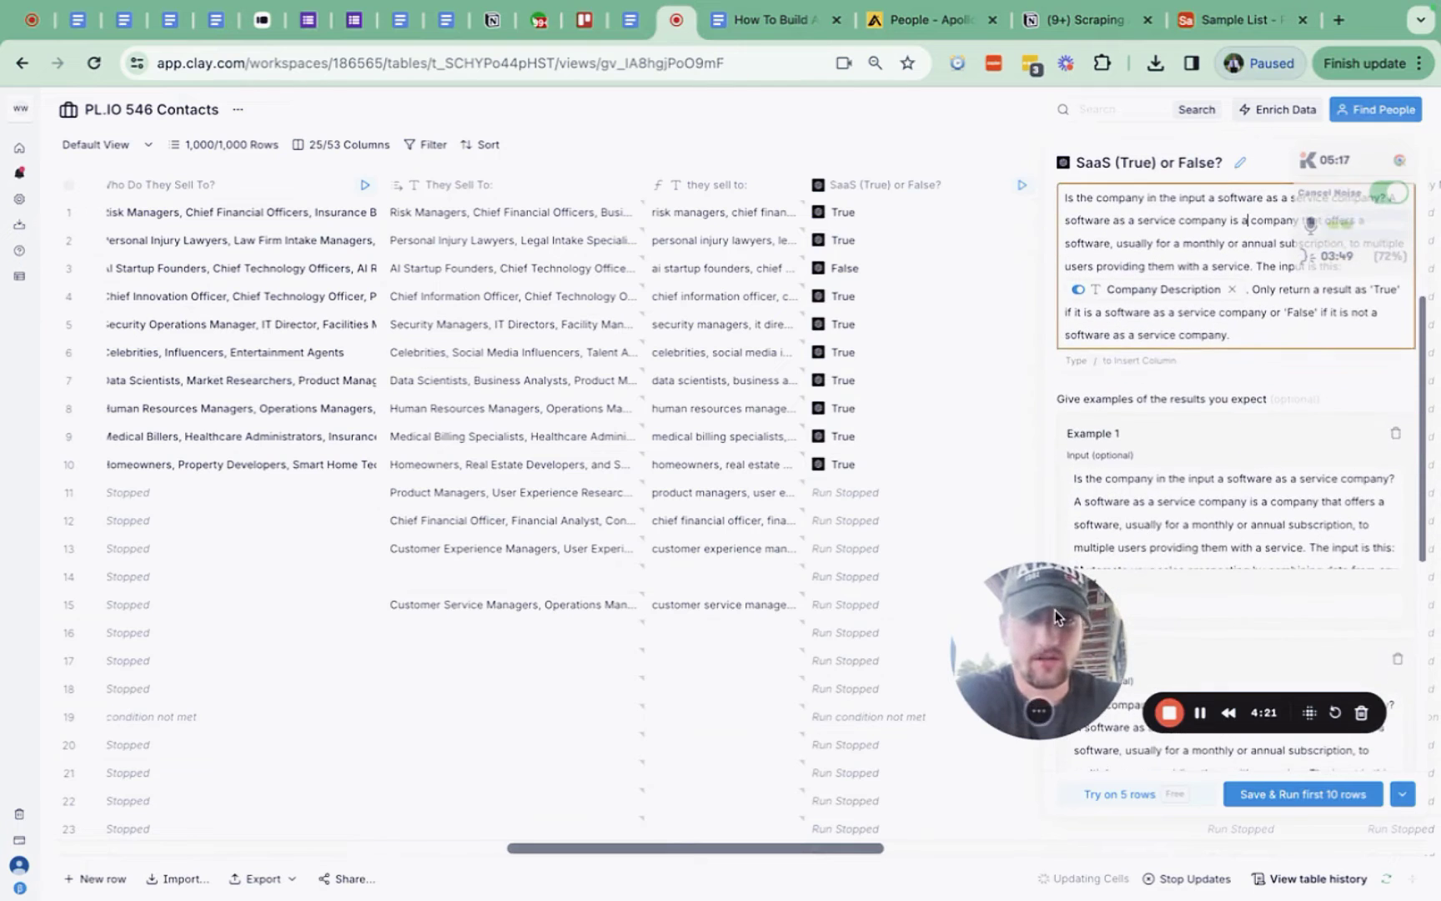
scroll(1221, 477, "up", 3)
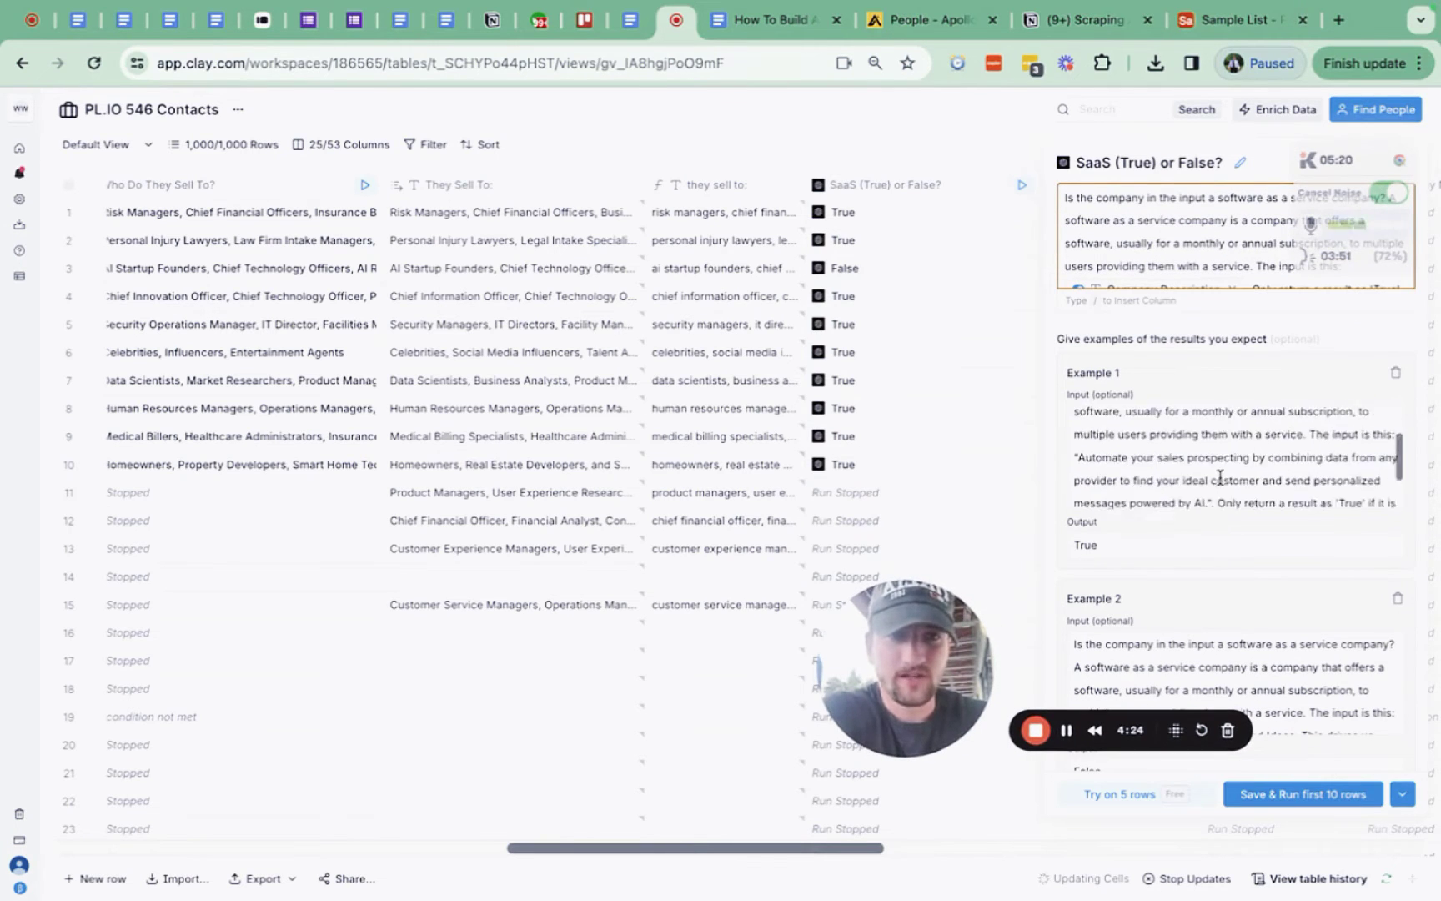
scroll(1223, 537, "down", 5)
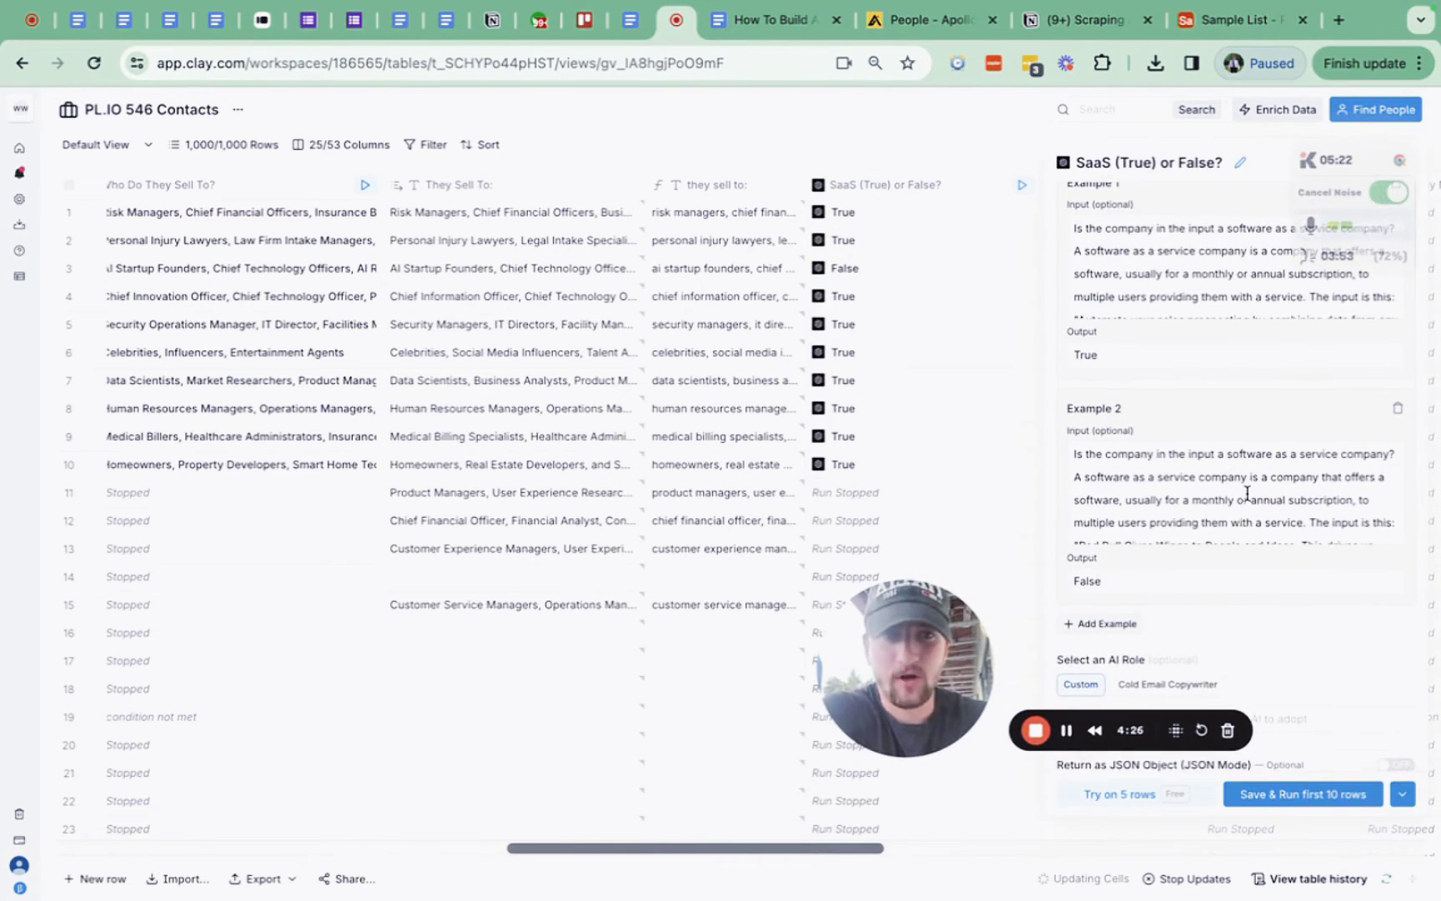
scroll(1246, 490, "down", 5)
scroll(1247, 491, "up", 6)
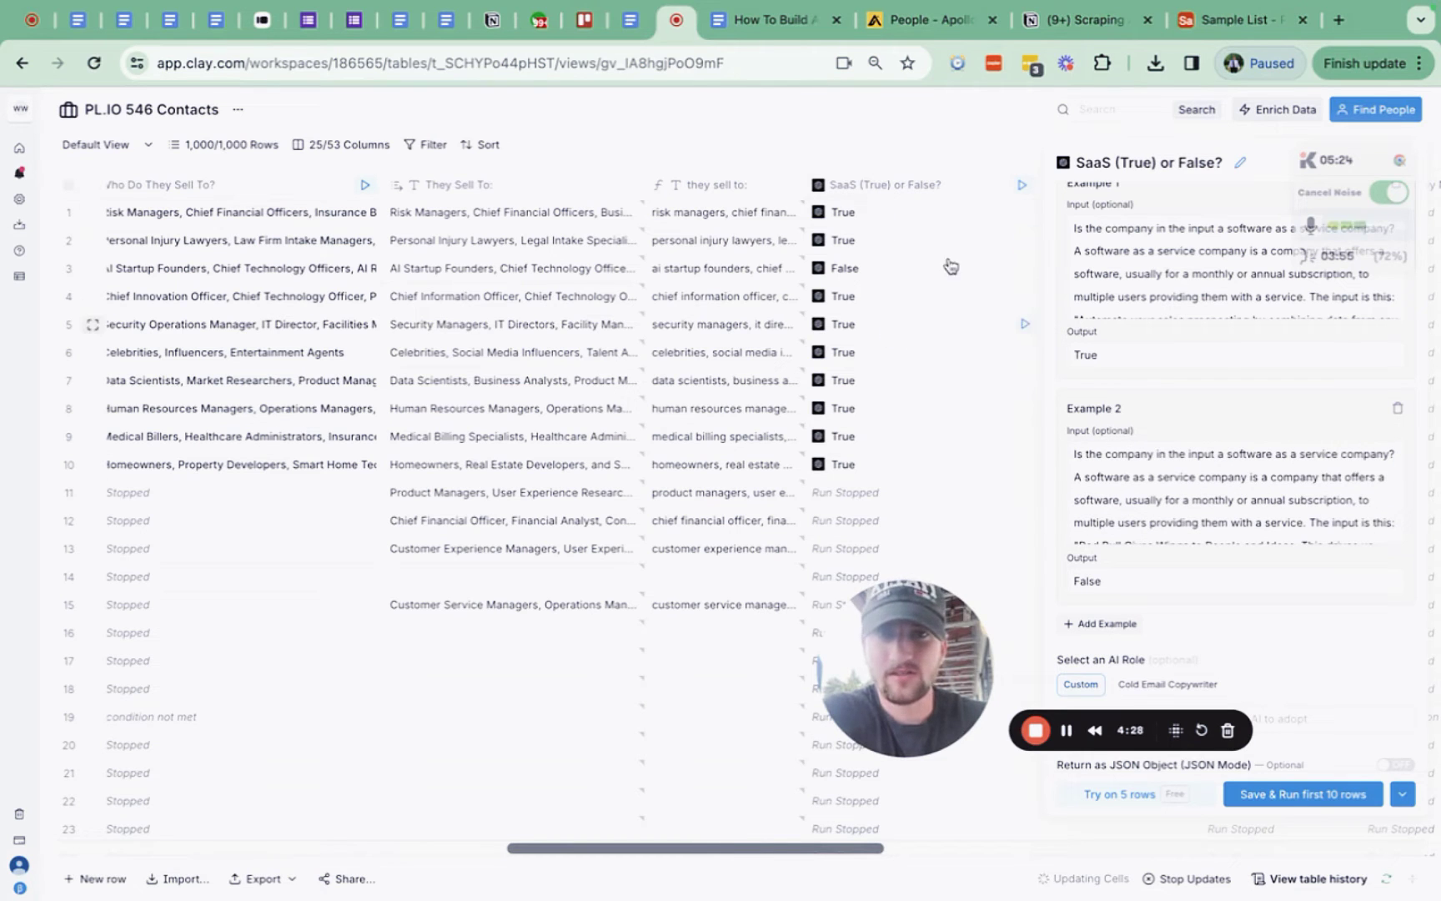
scroll(1266, 336, "up", 3)
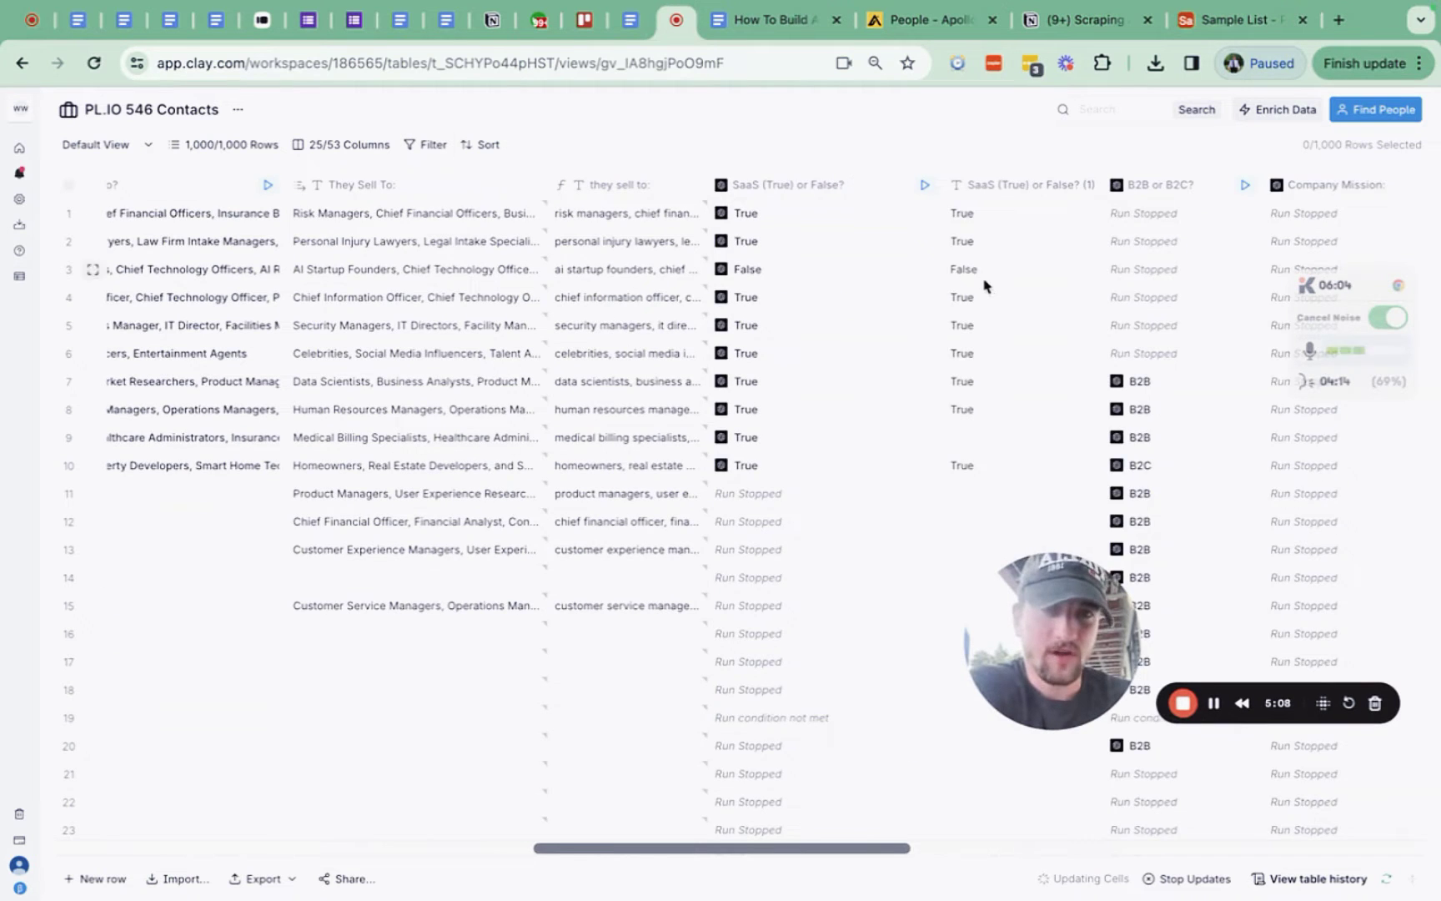
Step: Filter the table to rows where SaaS (True) or False? (1) is equal to False
scroll(874, 397, "right", 4)
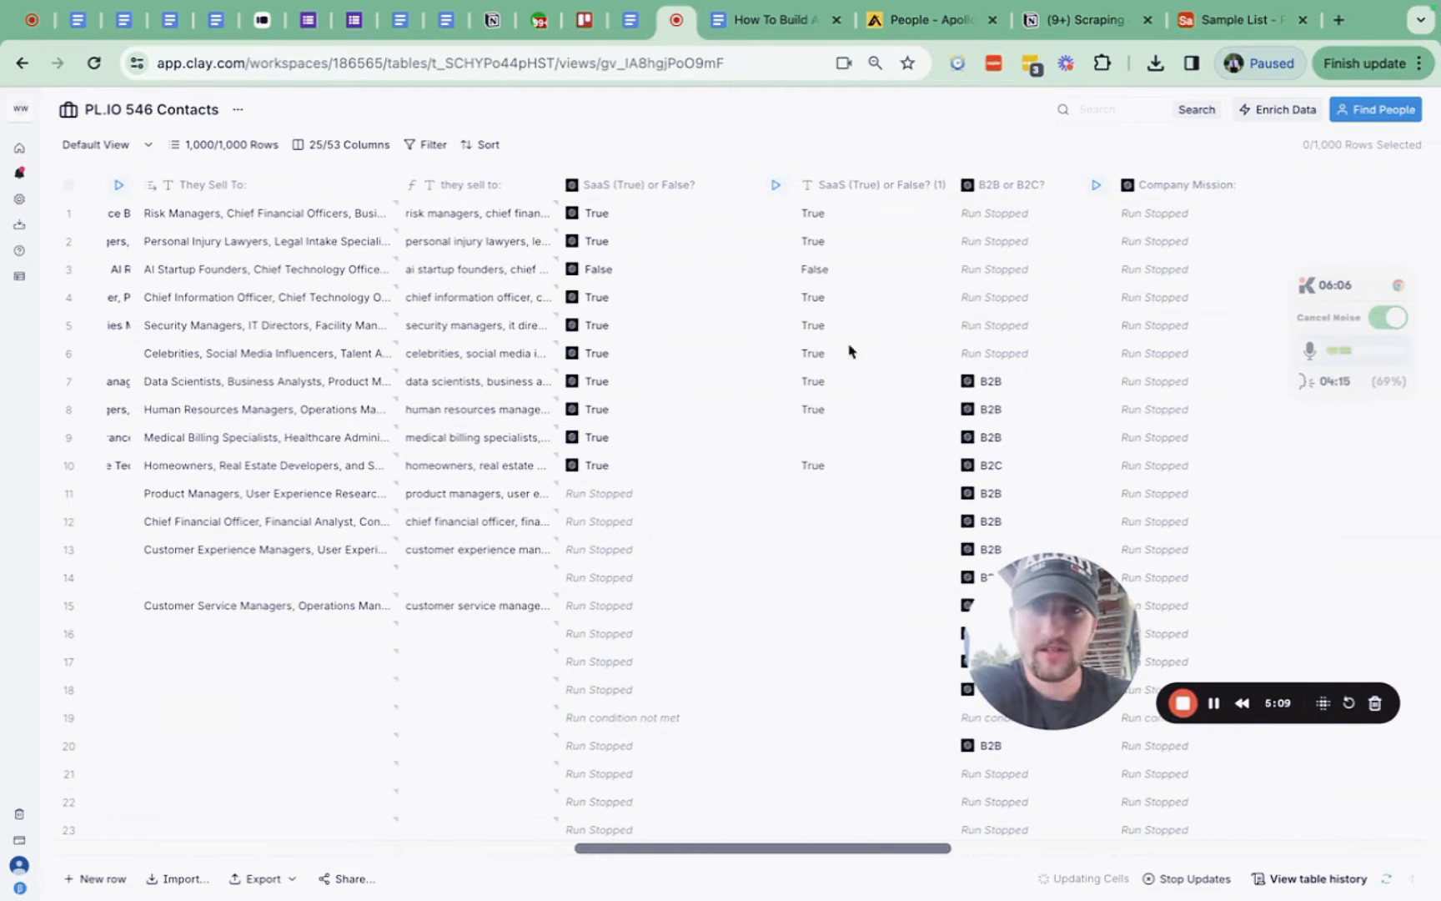
scroll(882, 258, "right", 2)
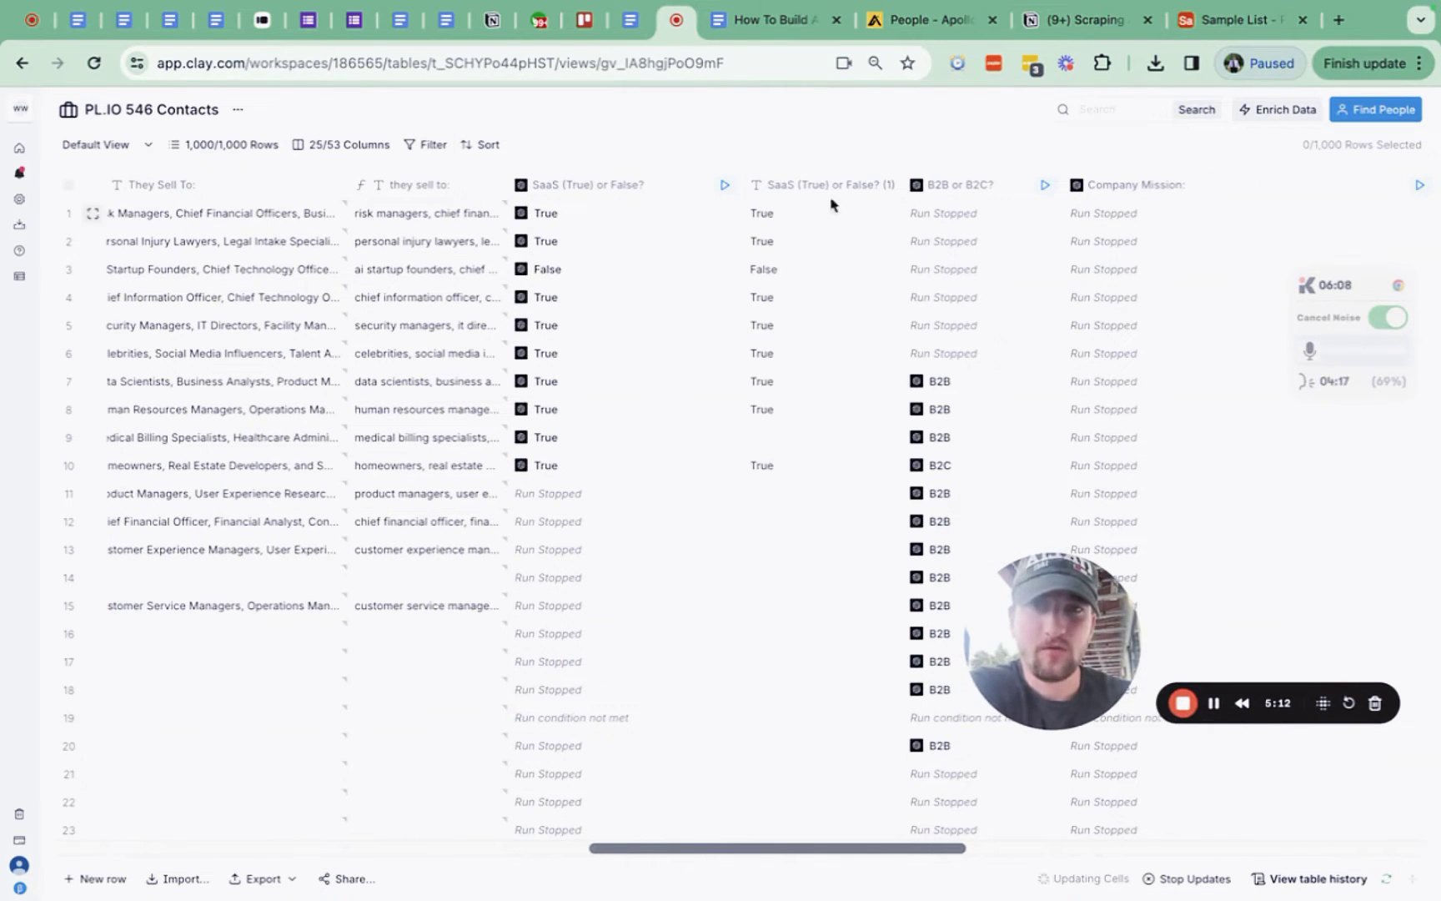
left_click(424, 146)
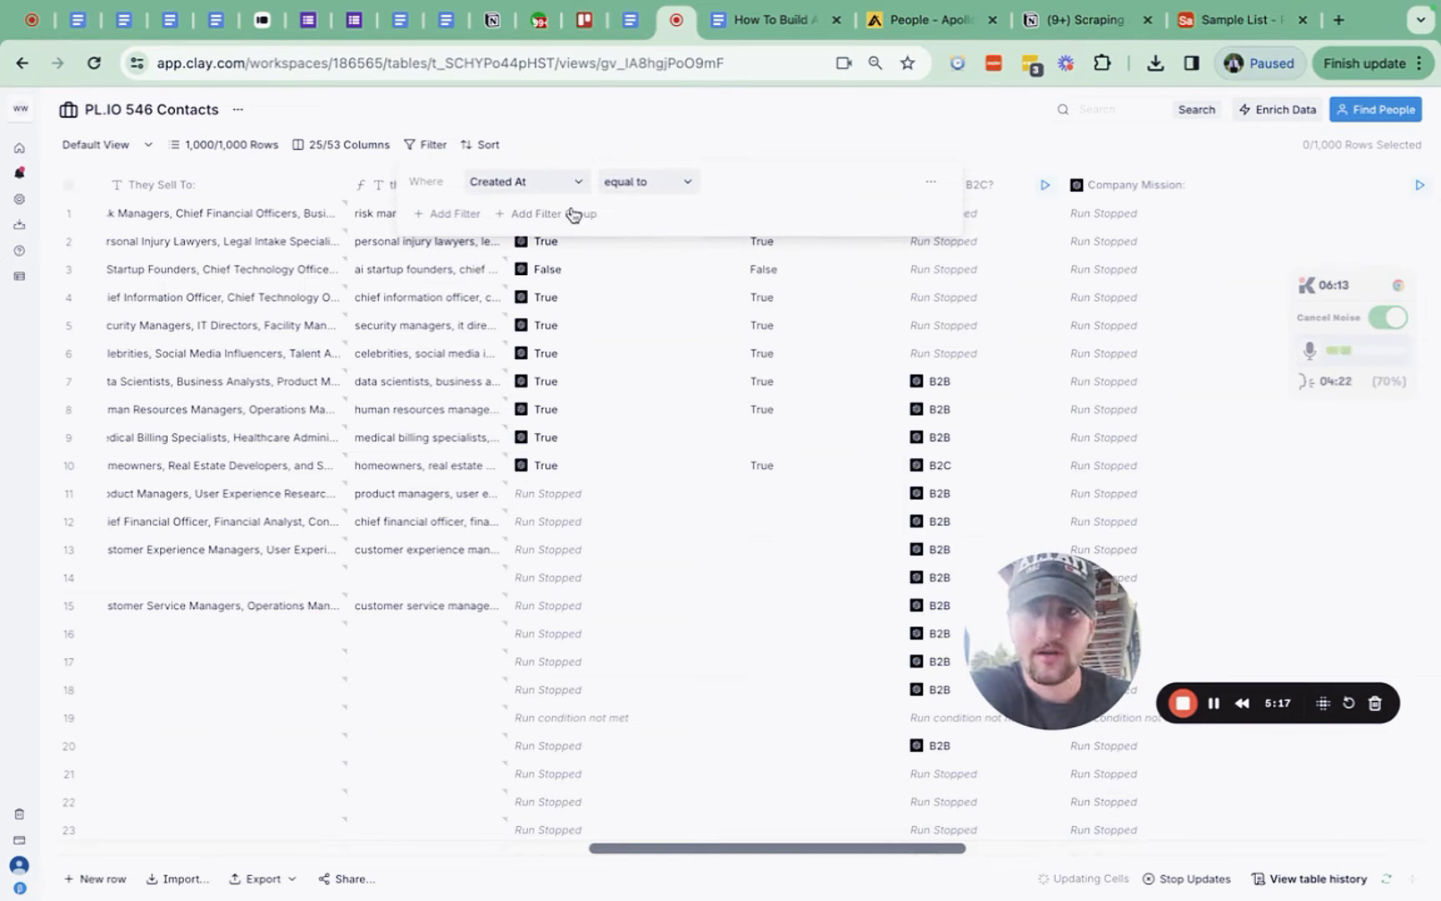
left_click(558, 184)
scroll(694, 392, "down", 5)
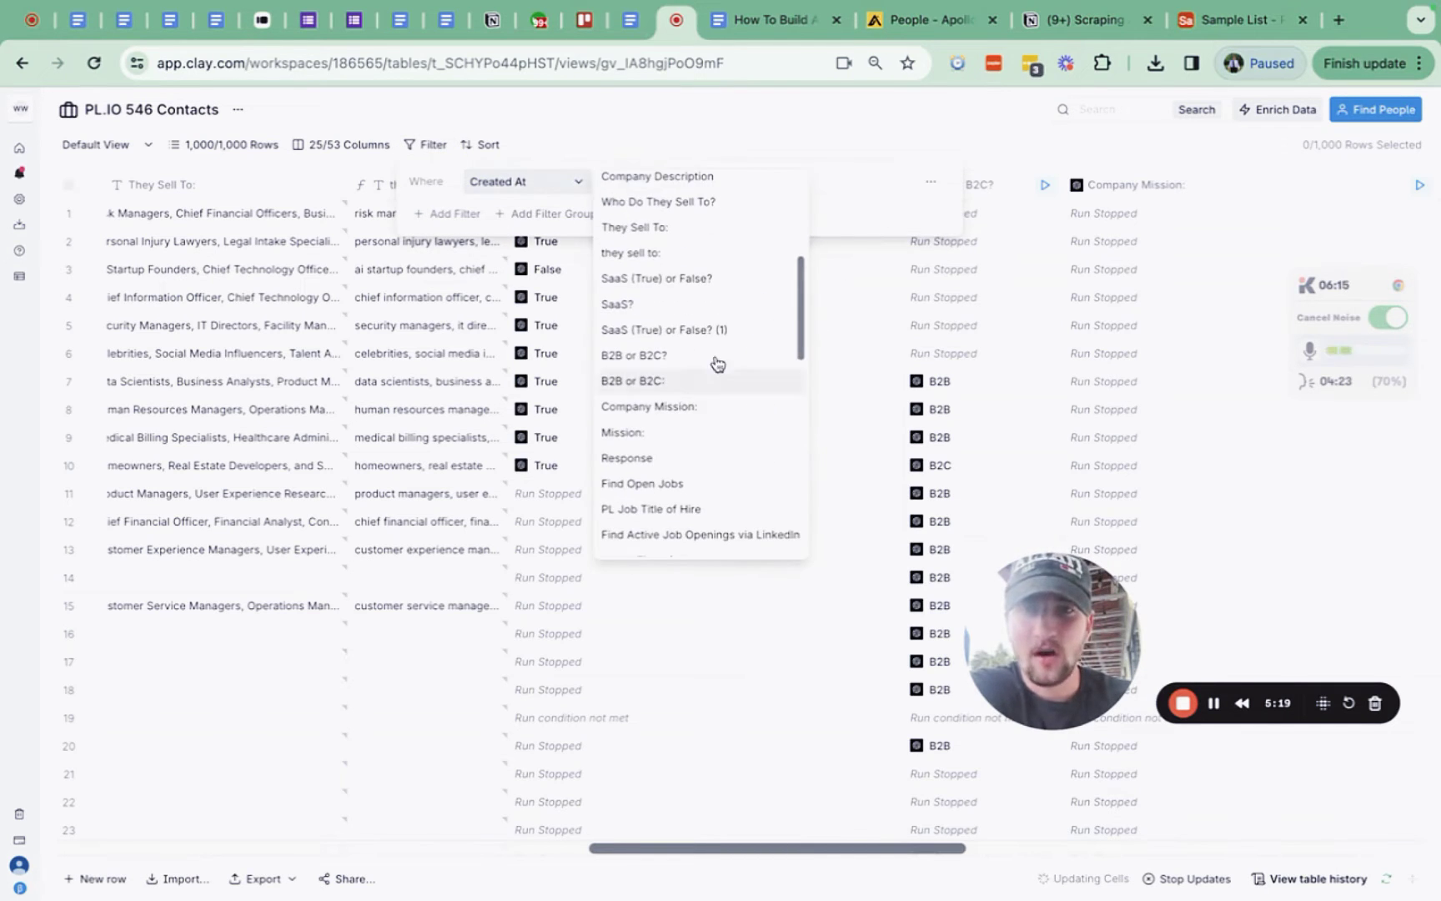
left_click(701, 332)
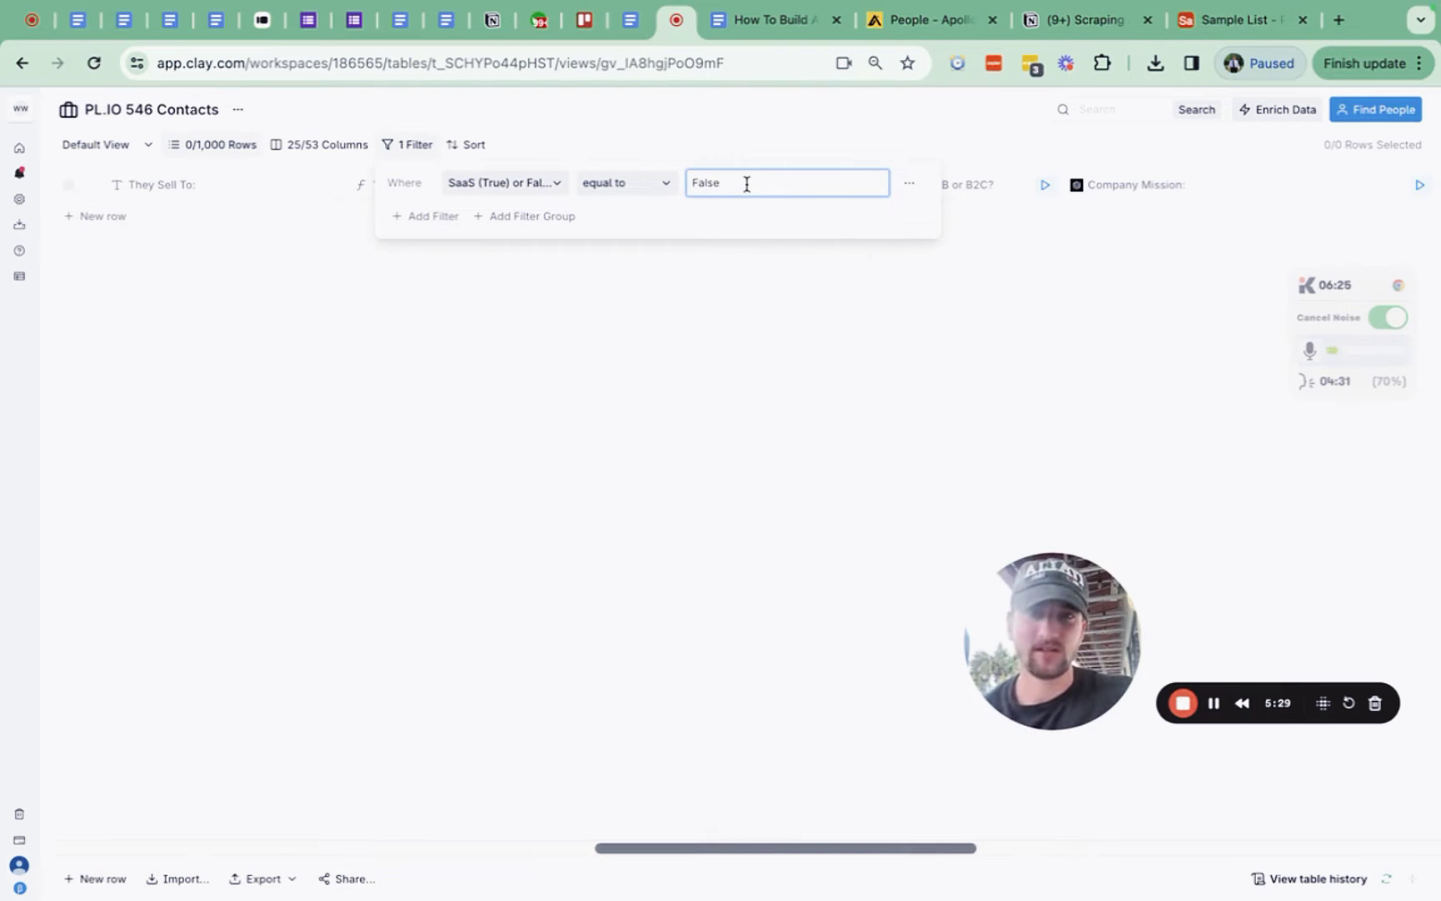
left_click(799, 138)
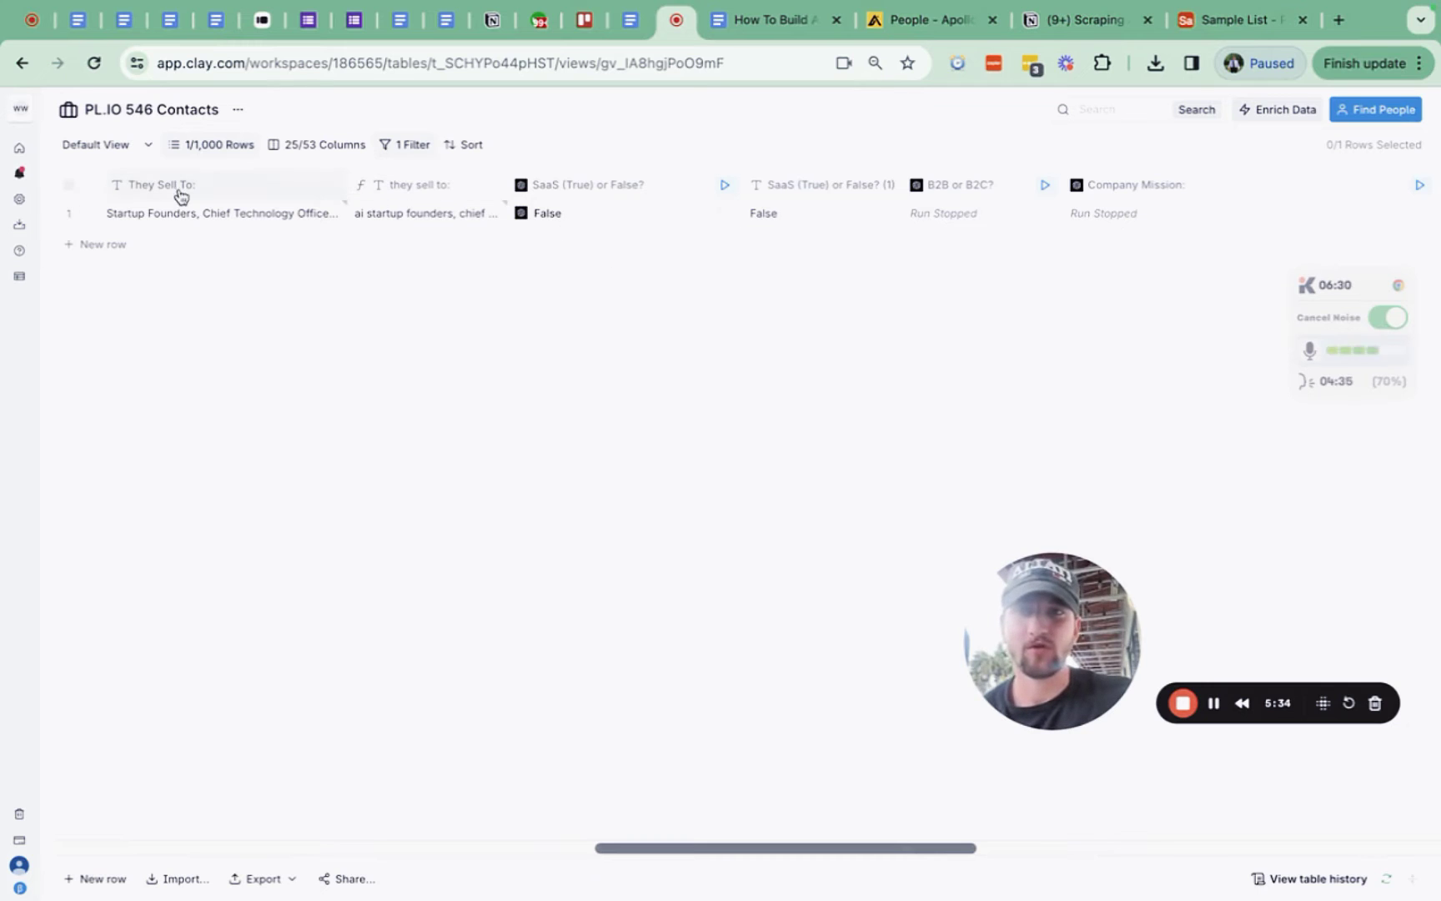
Step: Select the row whose SaaS (True) or False? (1) value is False and remove the filter from the table
left_click(69, 214)
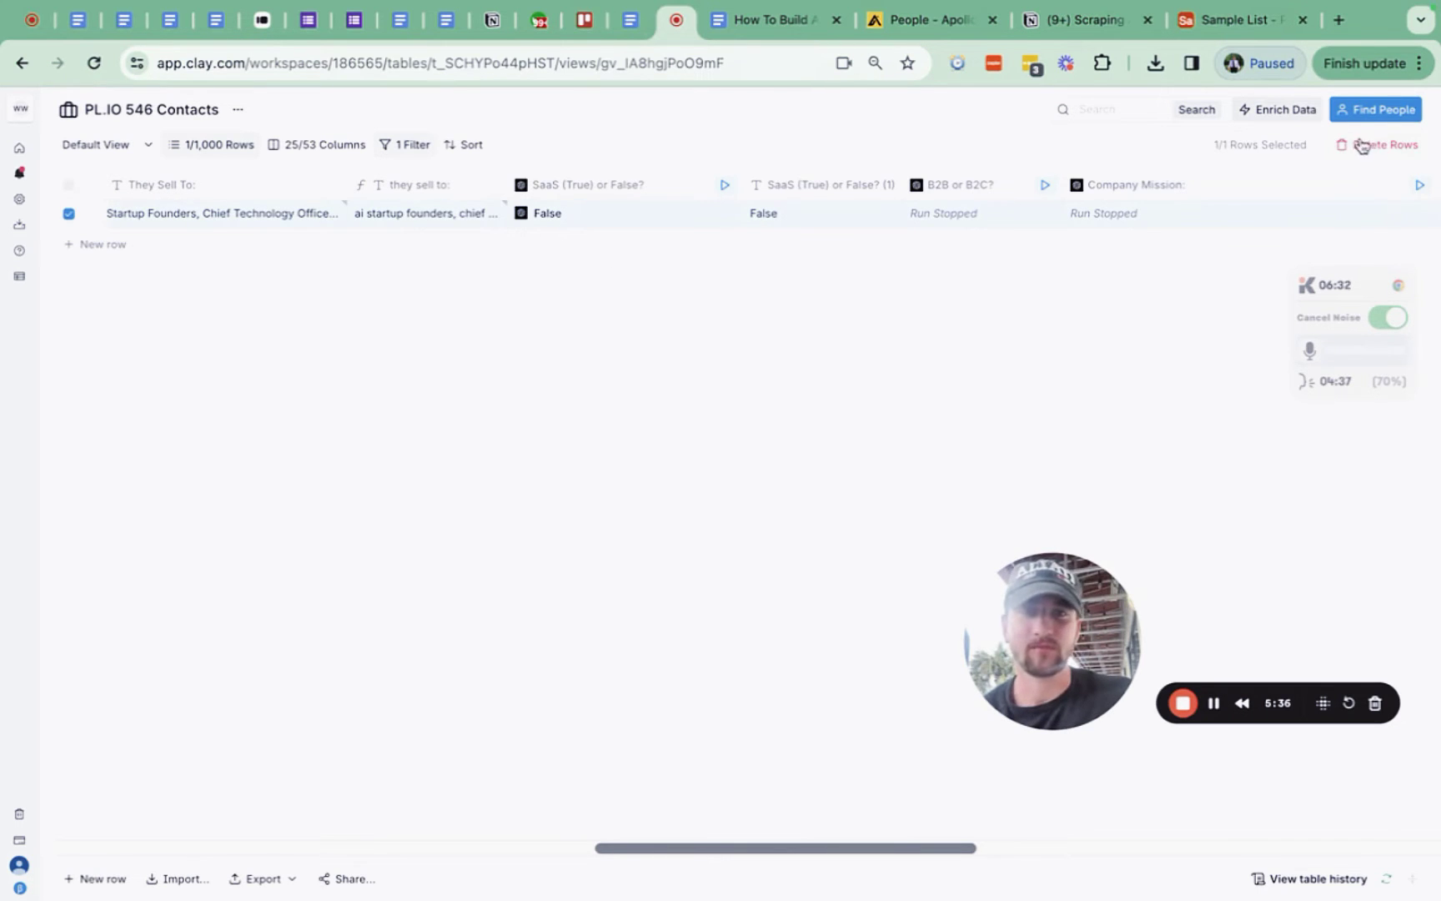
left_click(399, 147)
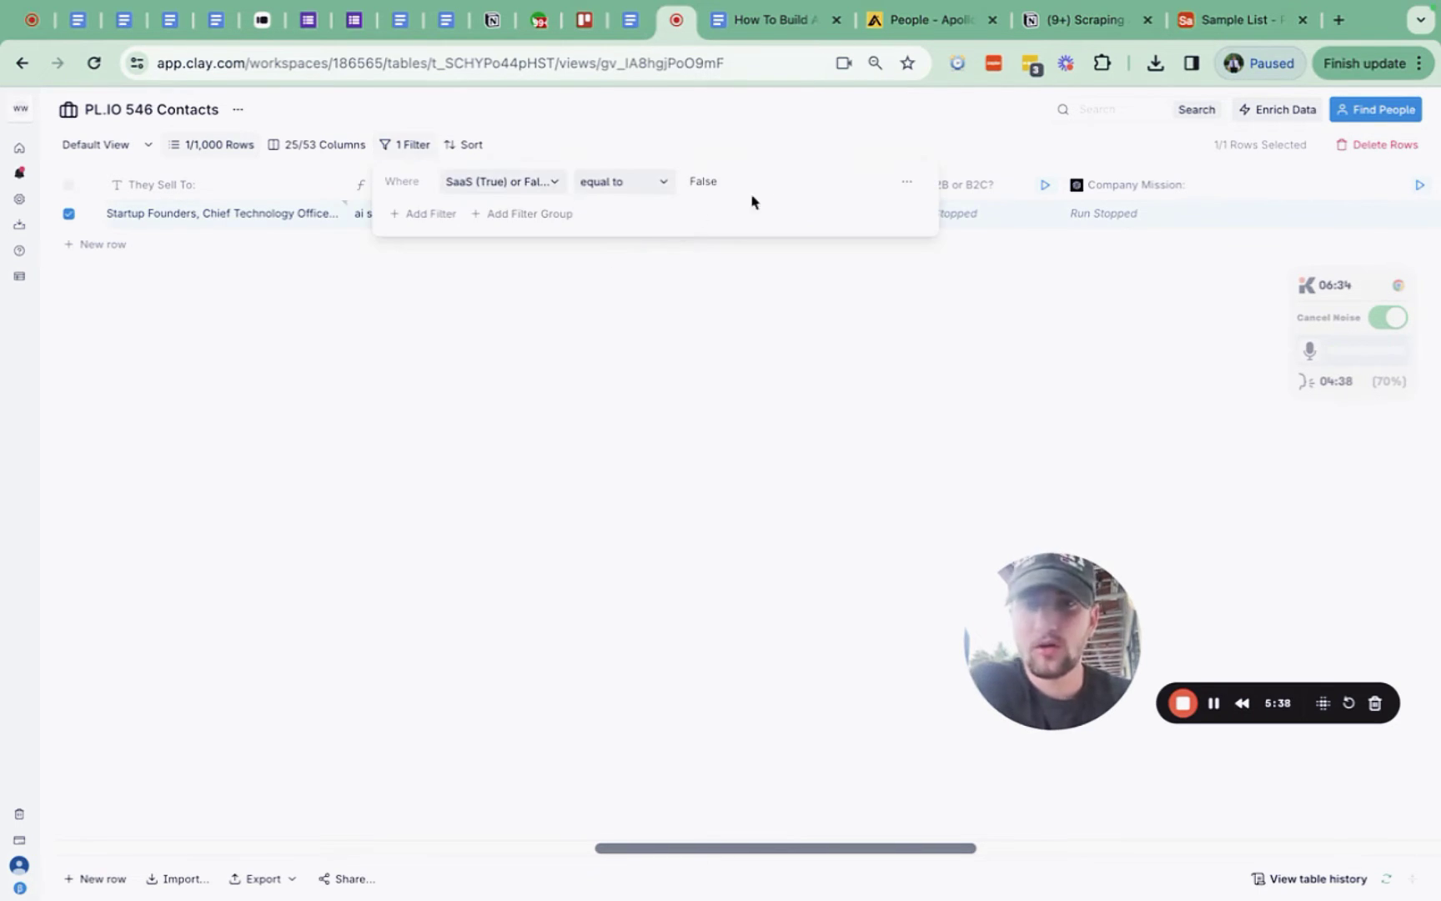
left_click(908, 190)
left_click(957, 213)
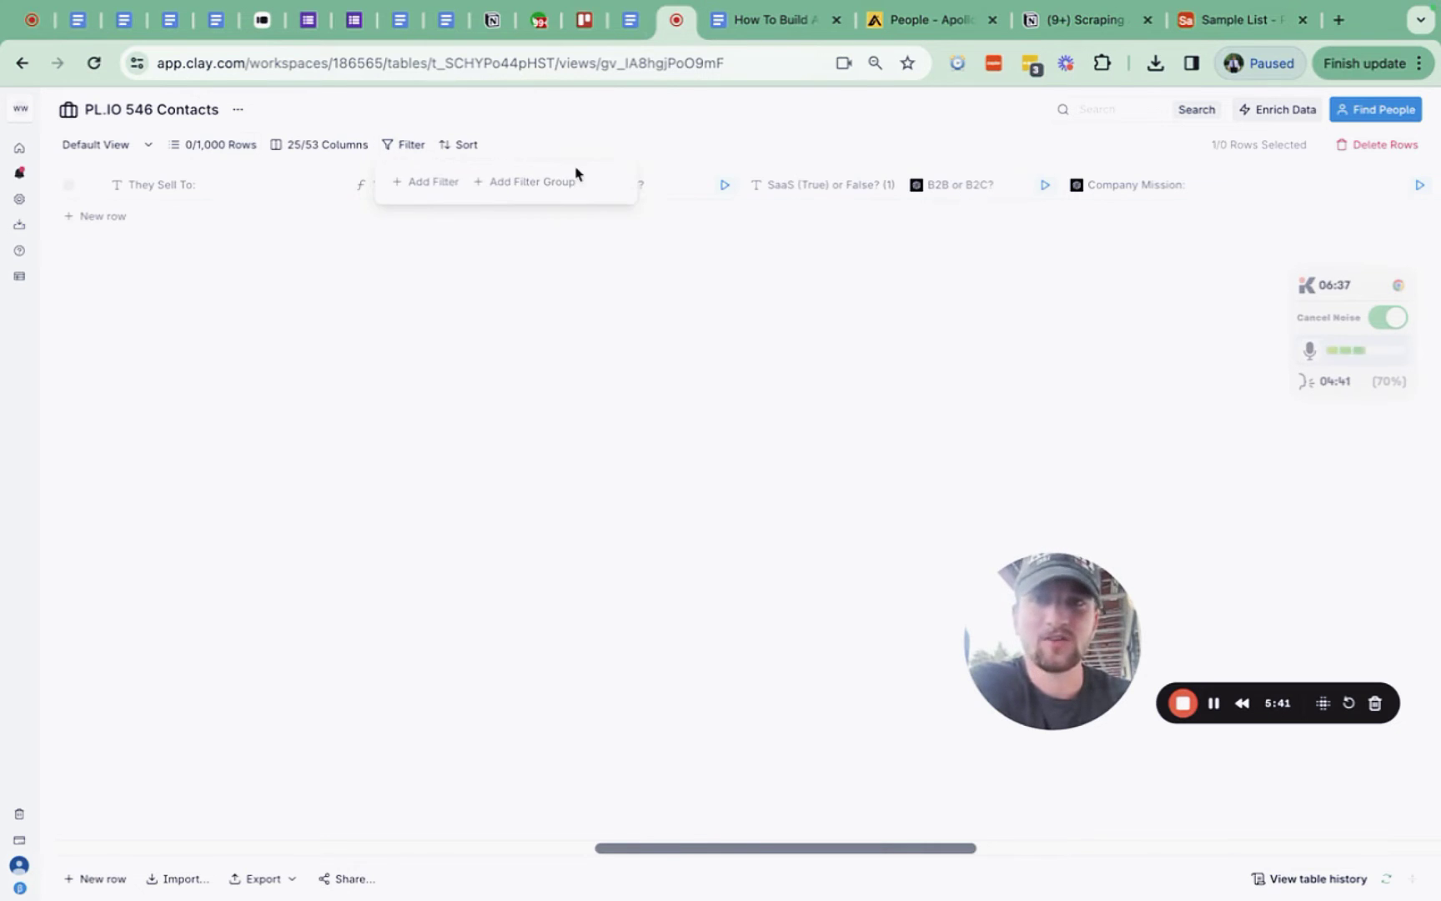
left_click(826, 148)
Step: Look across the SaaS and B2B or B2C? columns, and inspect the cell details of row 7's B2B or B2C? result
scroll(938, 351, "right", 2)
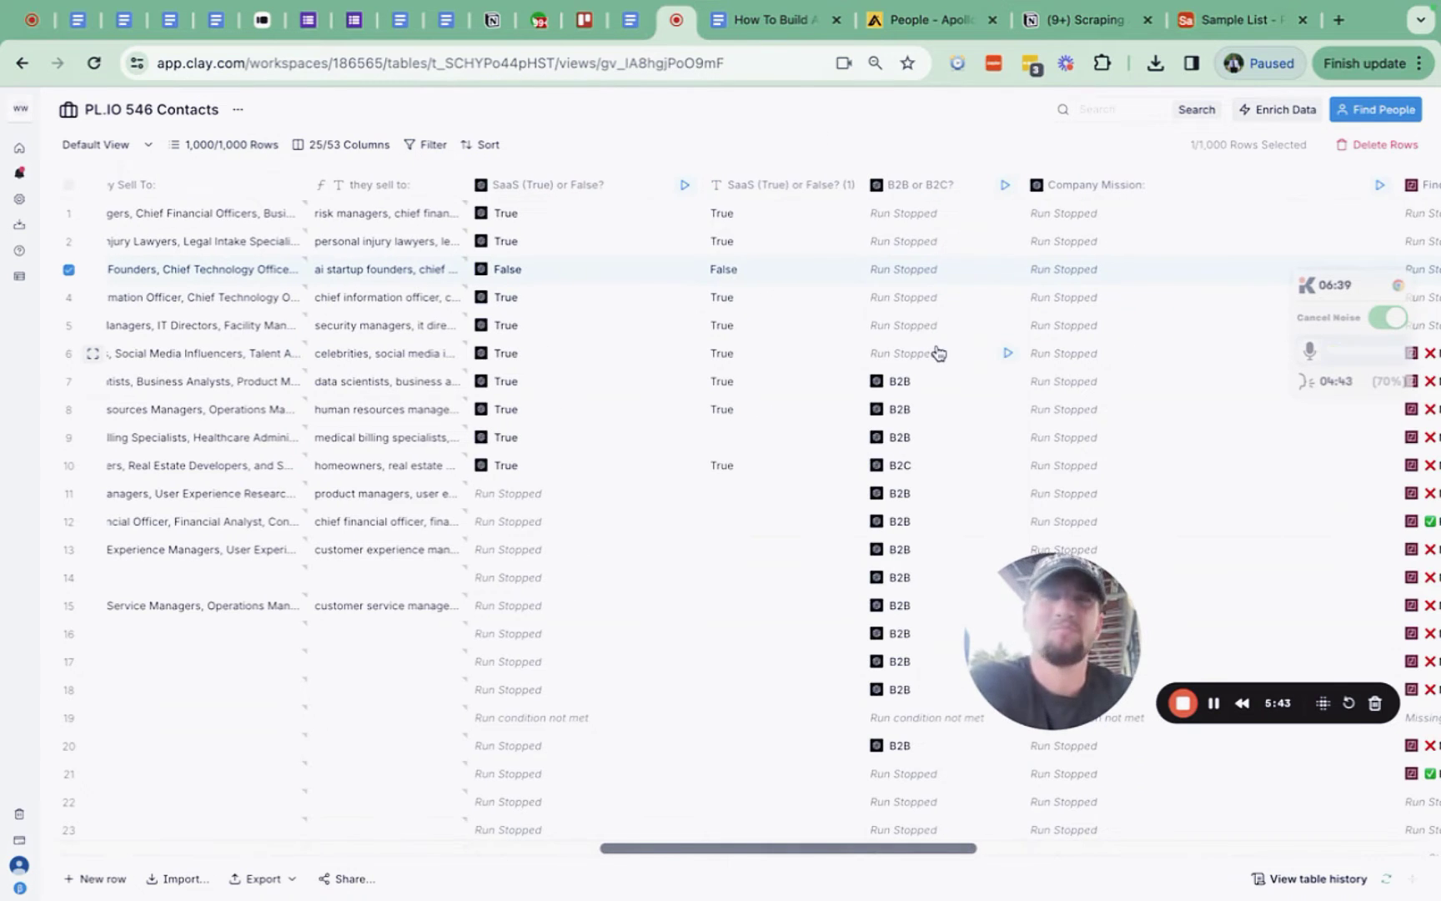
scroll(938, 351, "right", 2)
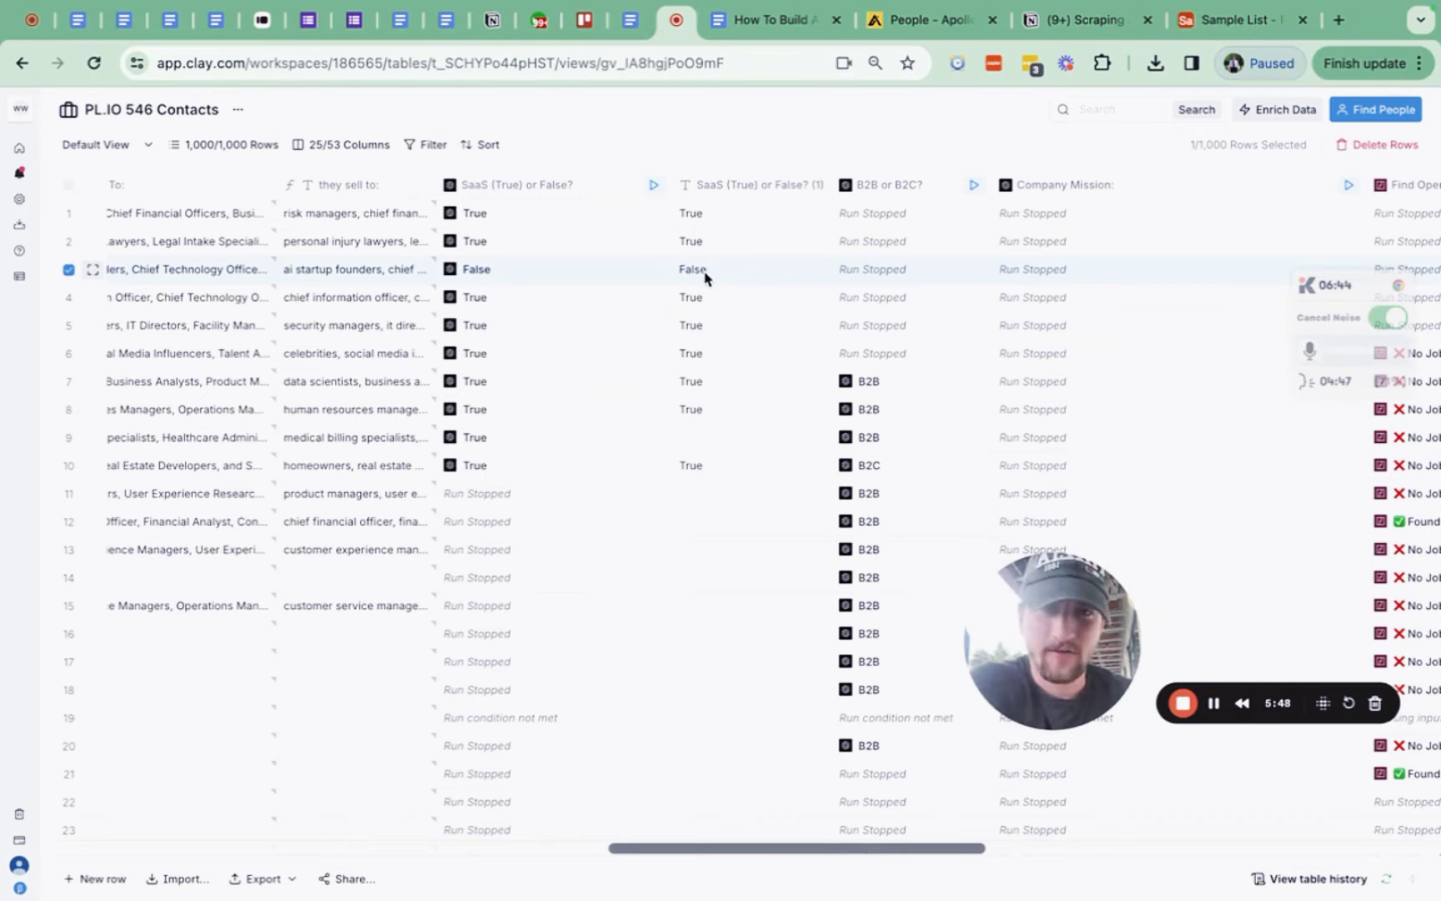
scroll(755, 277, "right", 2)
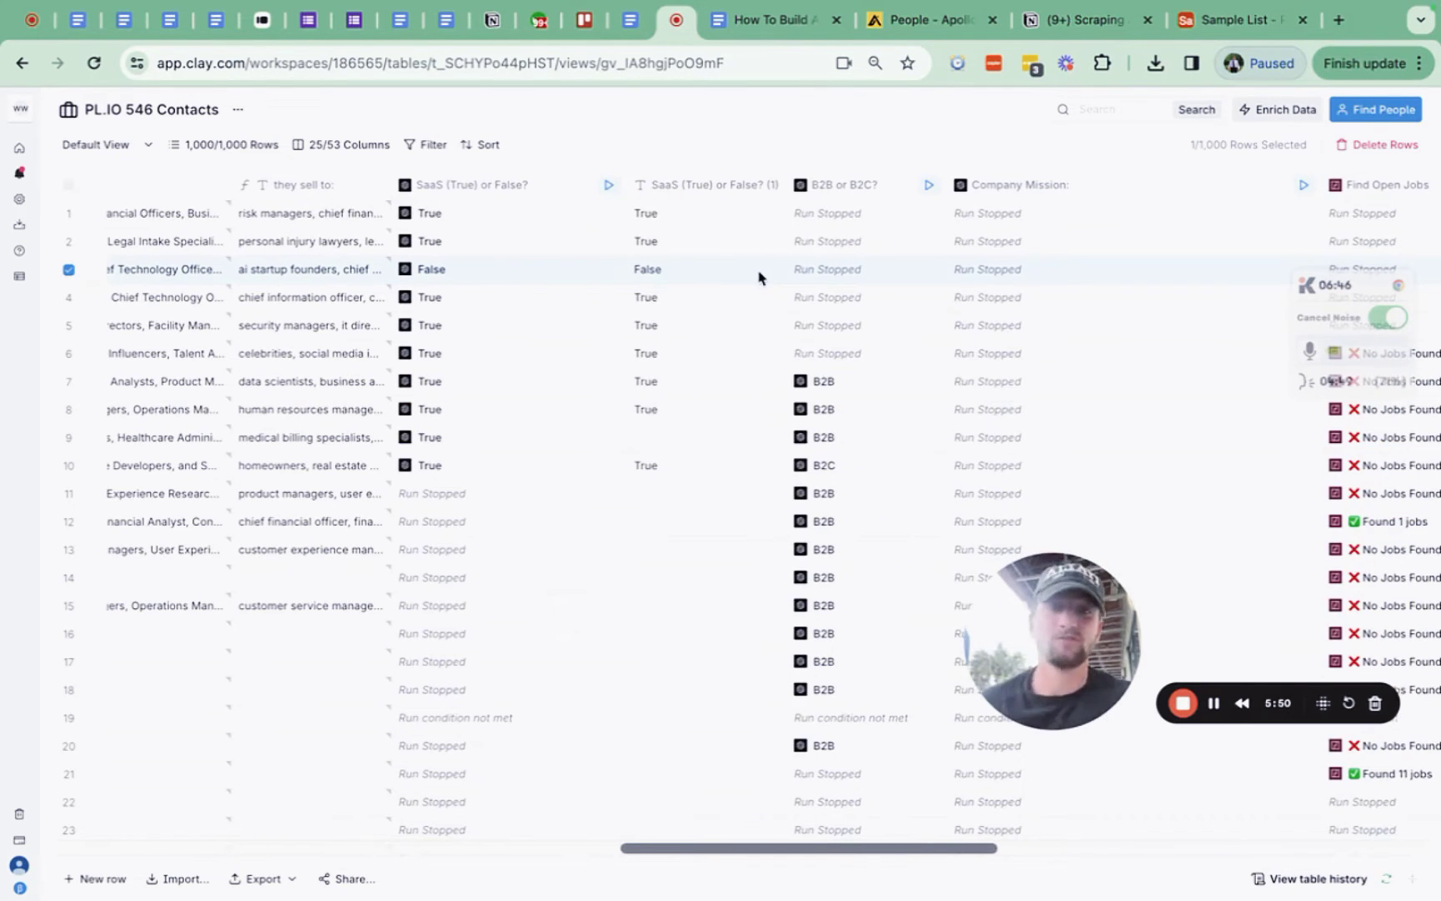
scroll(759, 277, "right", 4)
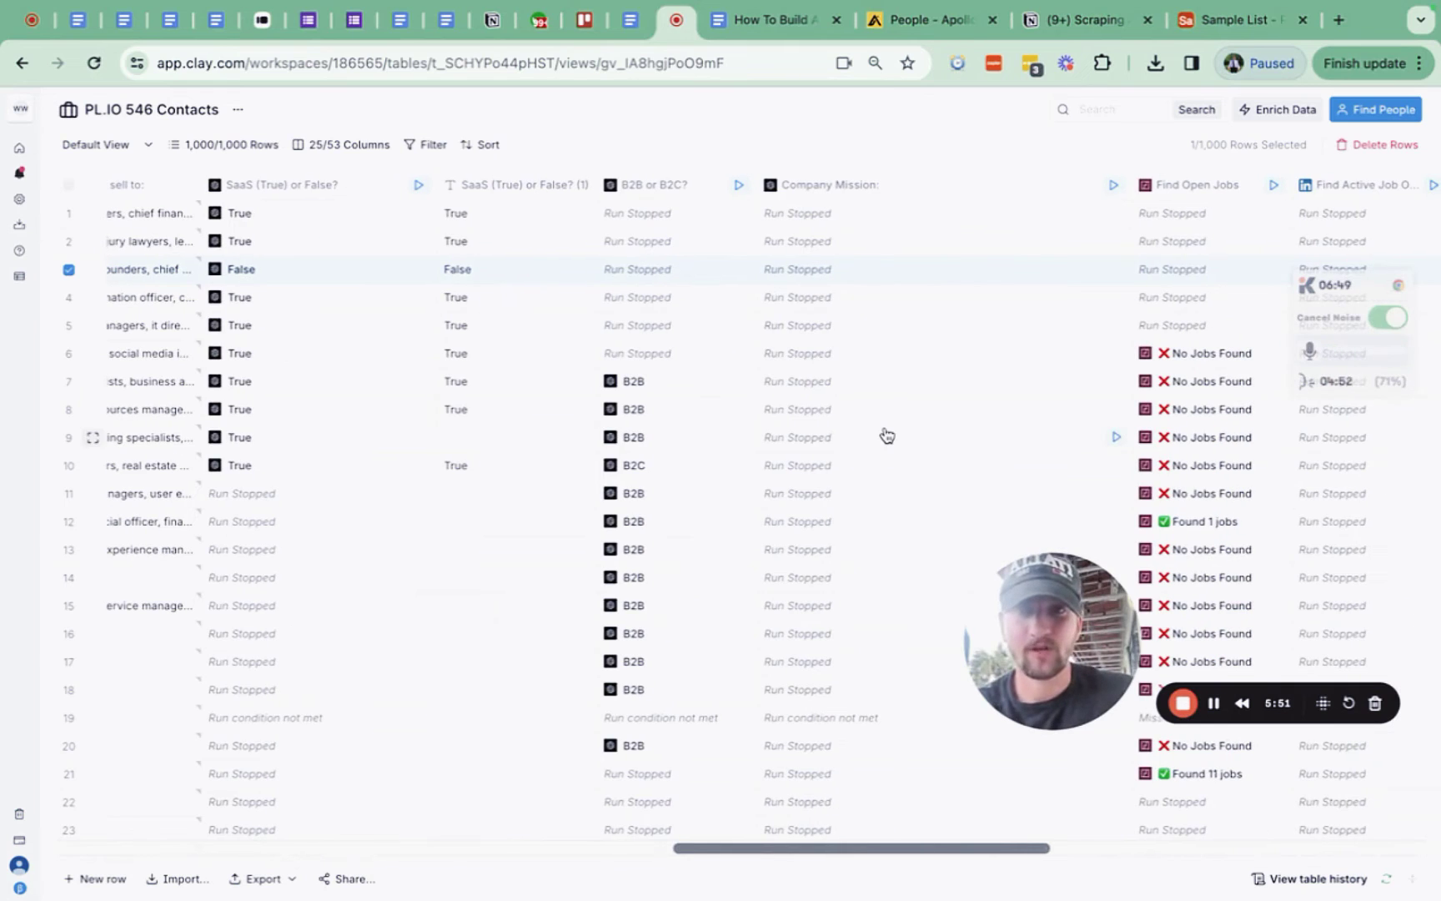
scroll(717, 392, "right", 2)
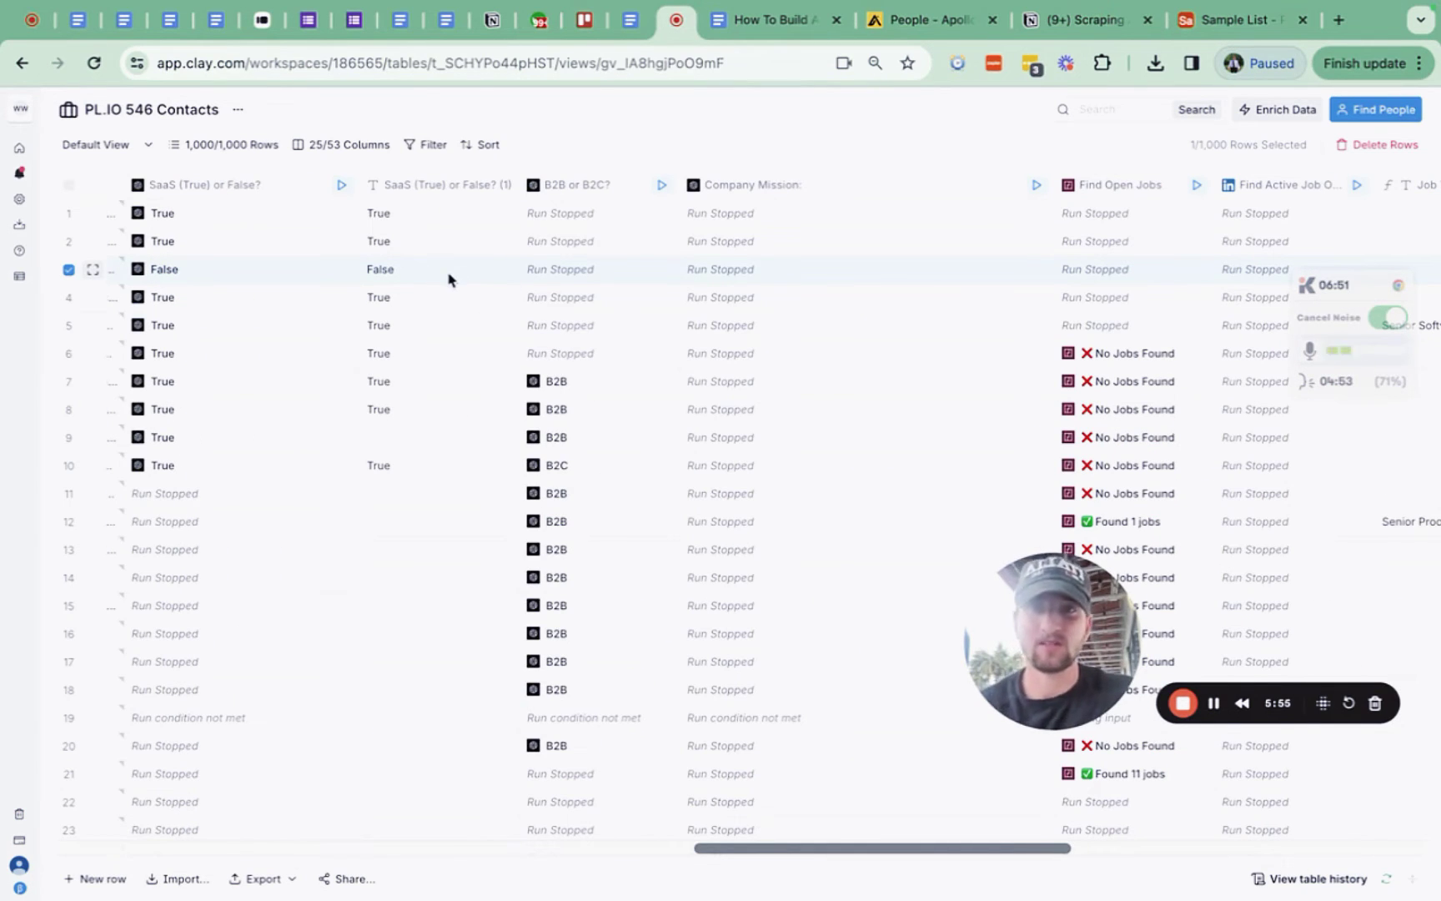
scroll(667, 287, "right", 1)
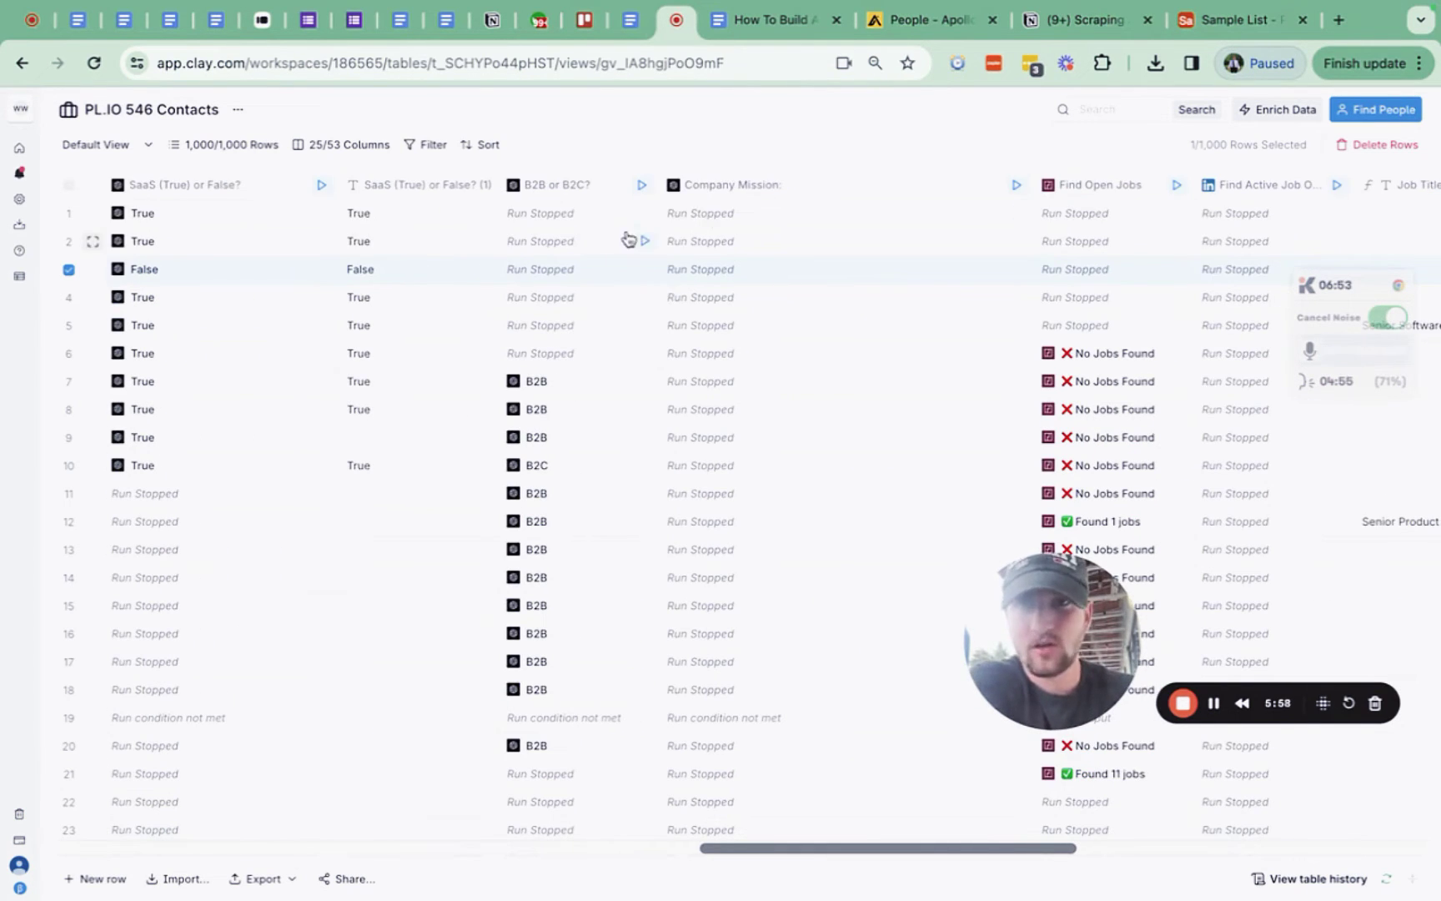
scroll(627, 238, "right", 1)
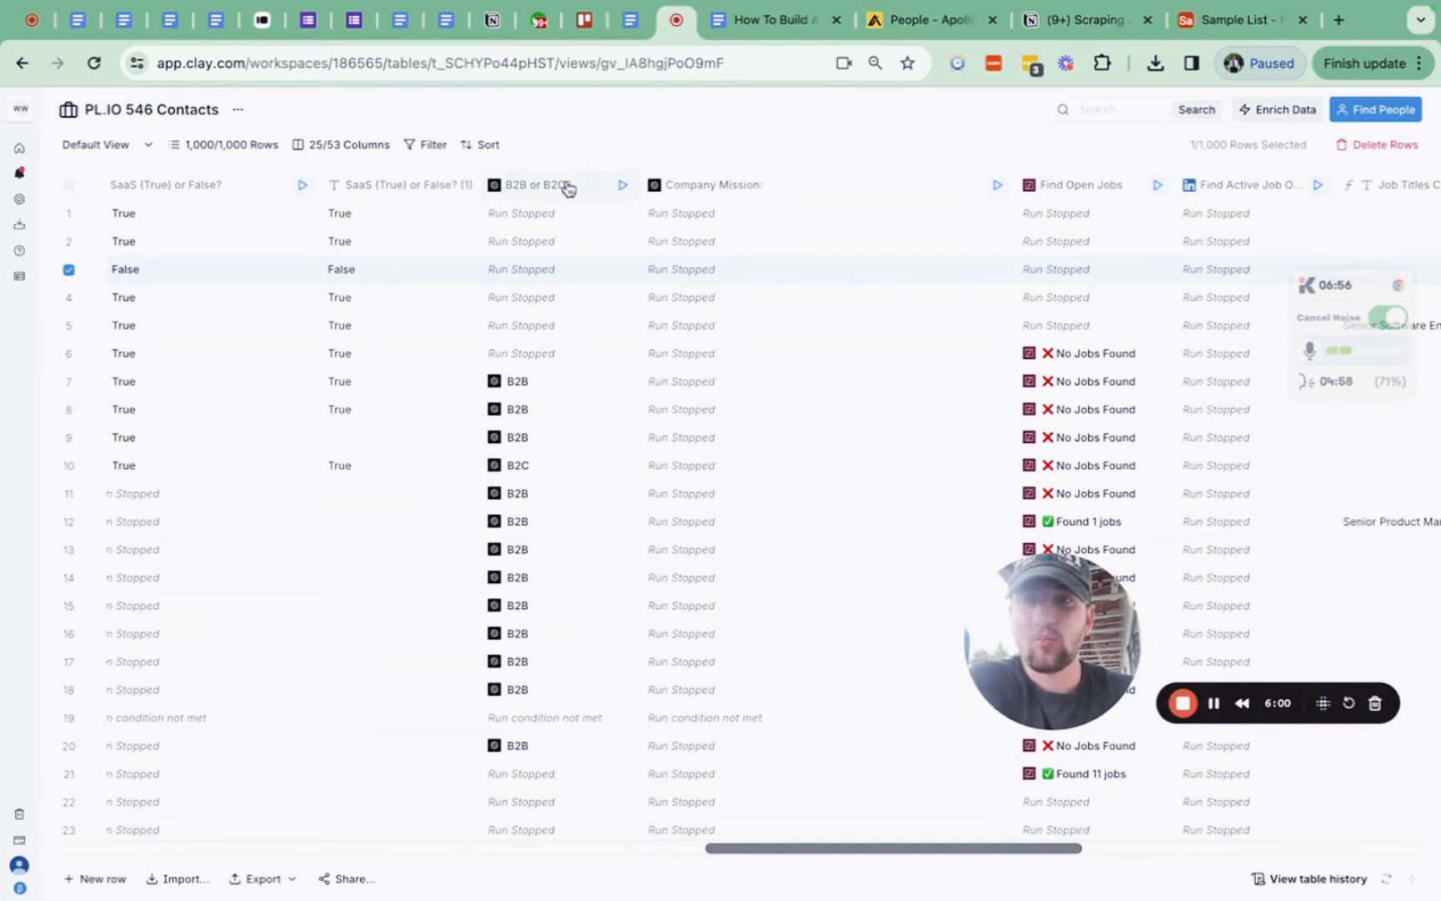
left_click(566, 387)
left_click_drag(1084, 560, 872, 659)
left_click_drag(1347, 288, 1363, 433)
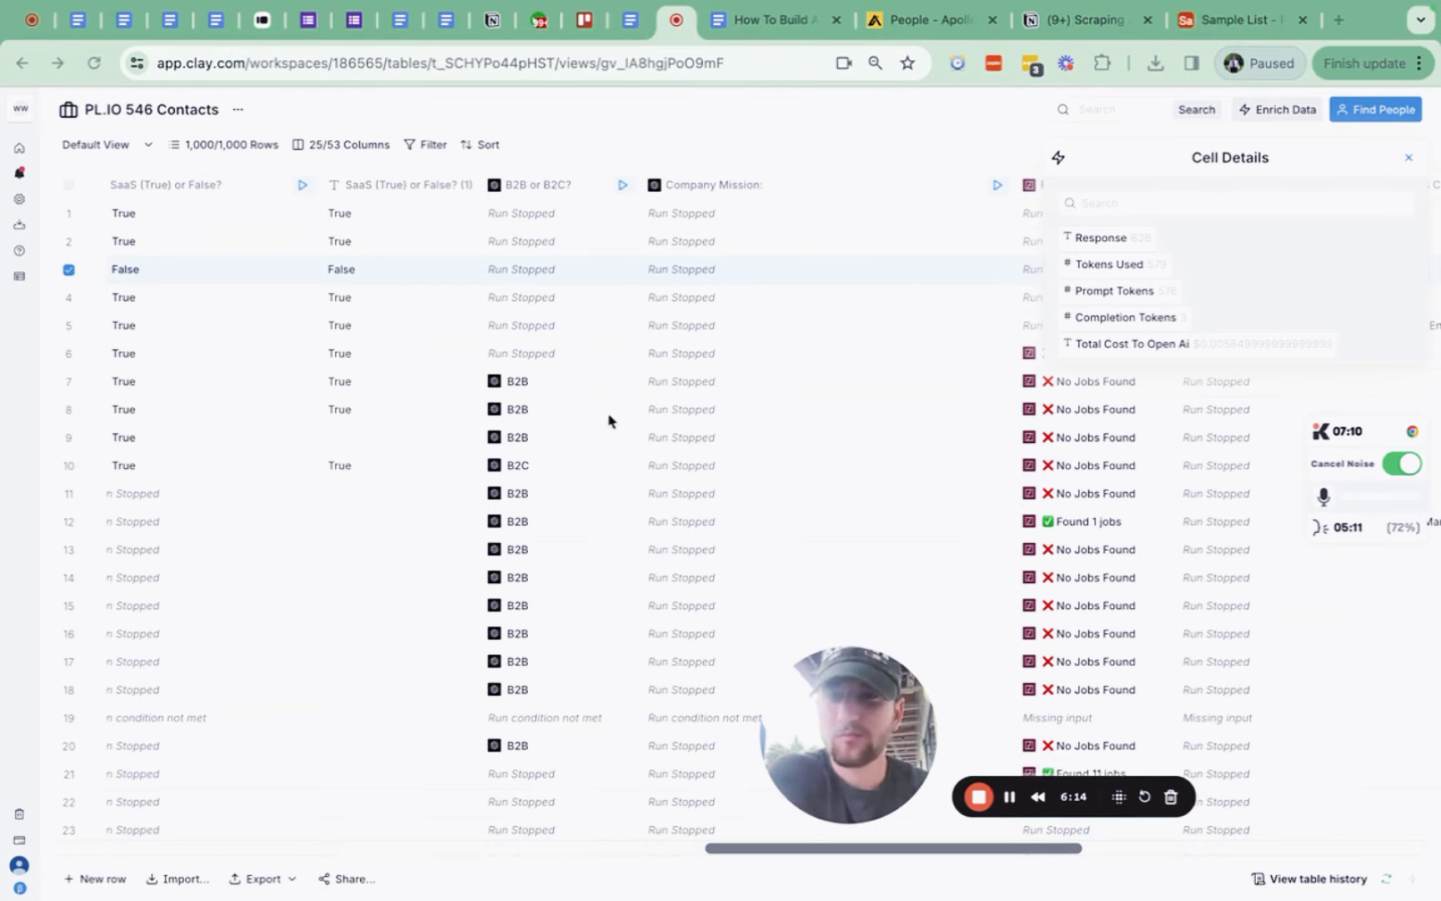
scroll(665, 395, "left", 1)
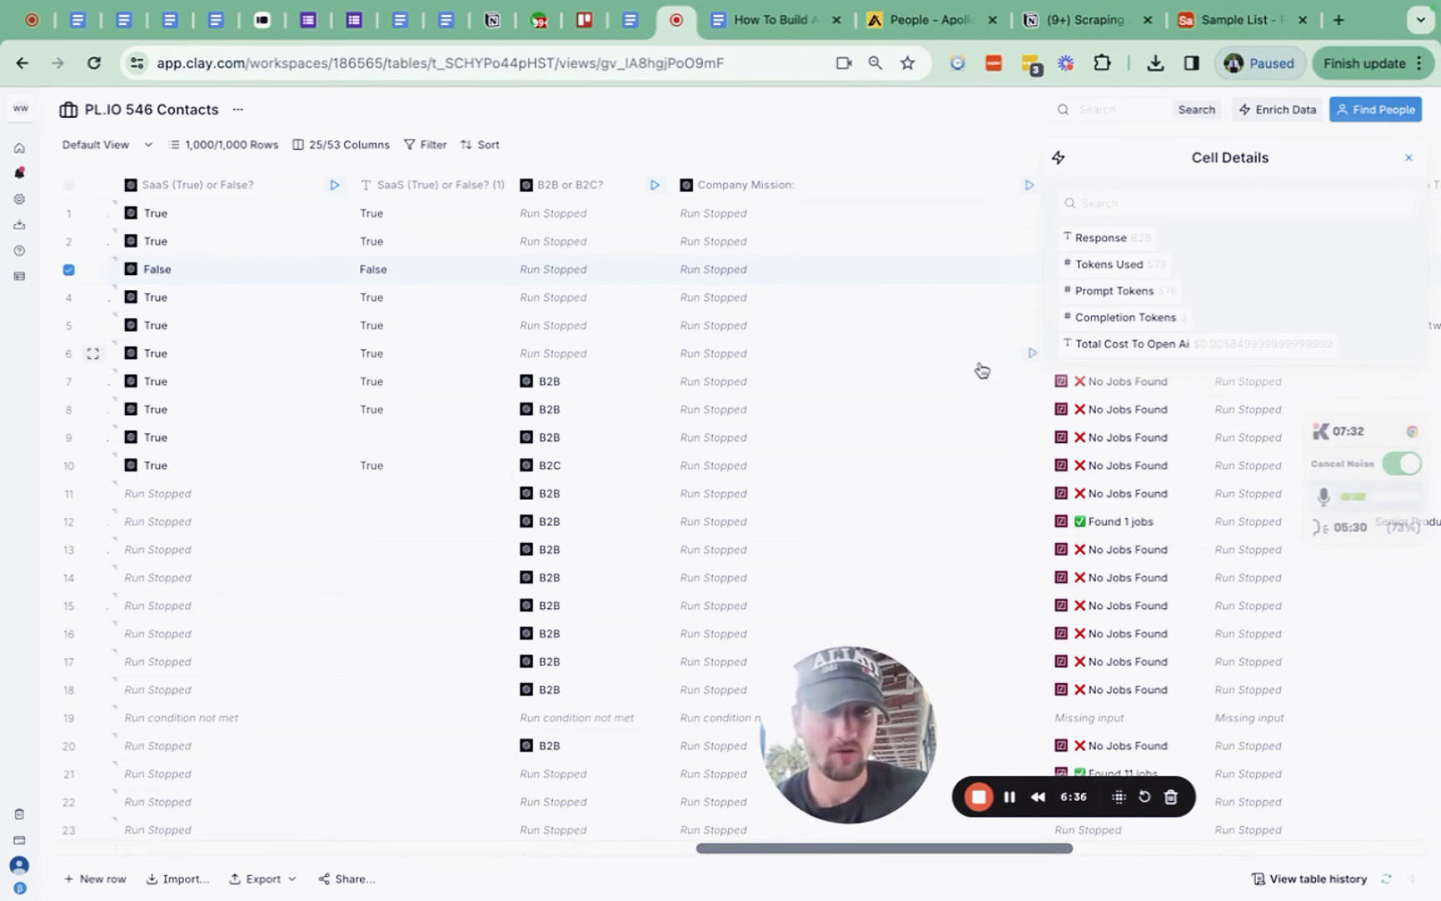
left_click(1410, 161)
Step: Review the Find Open Jobs column's settings, including its domain input and optional job filters
scroll(965, 361, "right", 5)
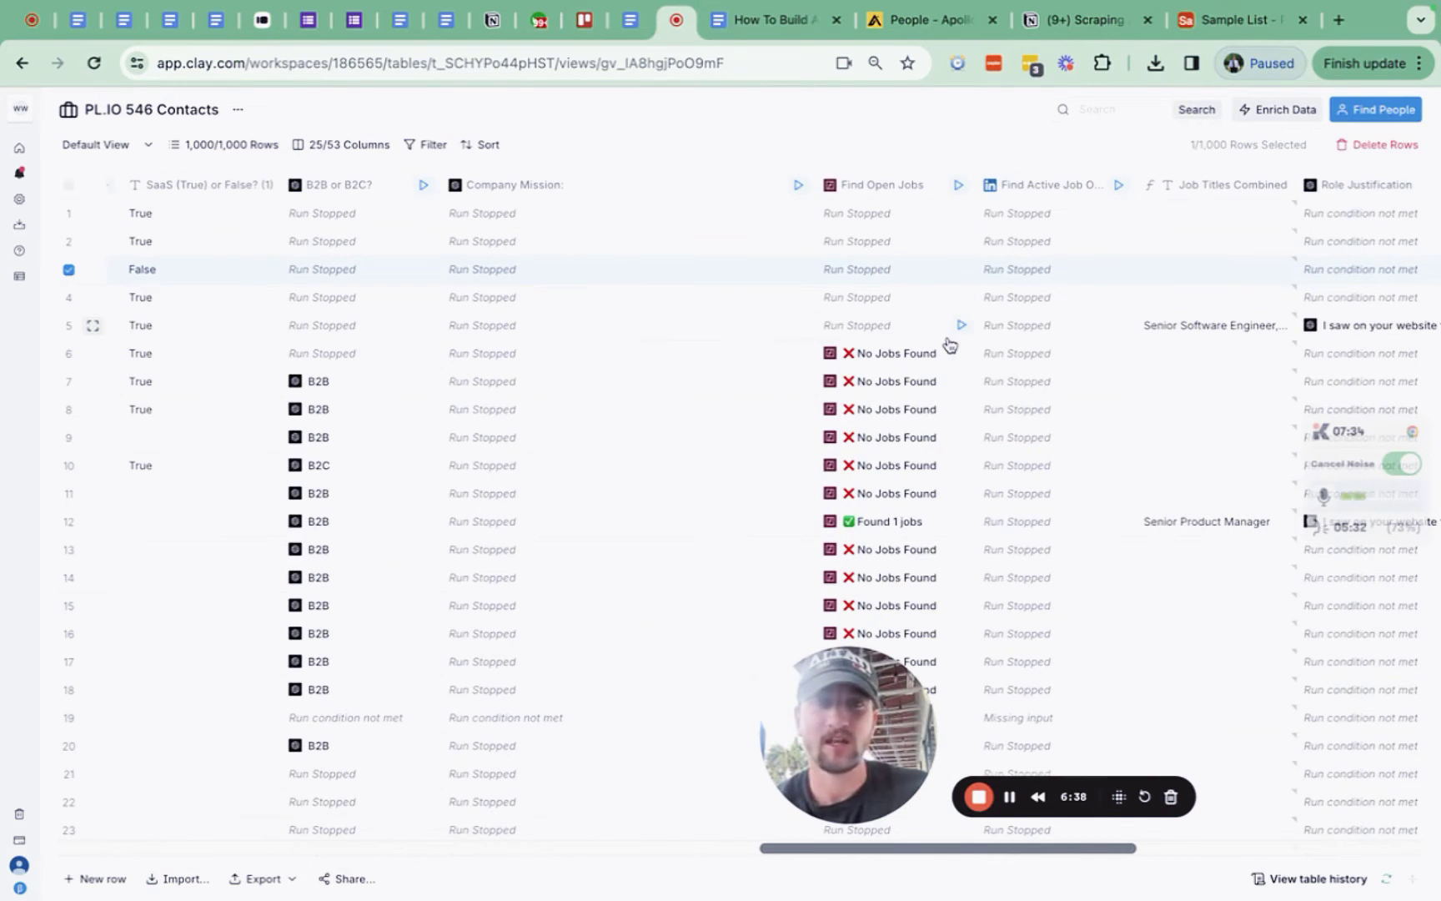
scroll(949, 344, "right", 3)
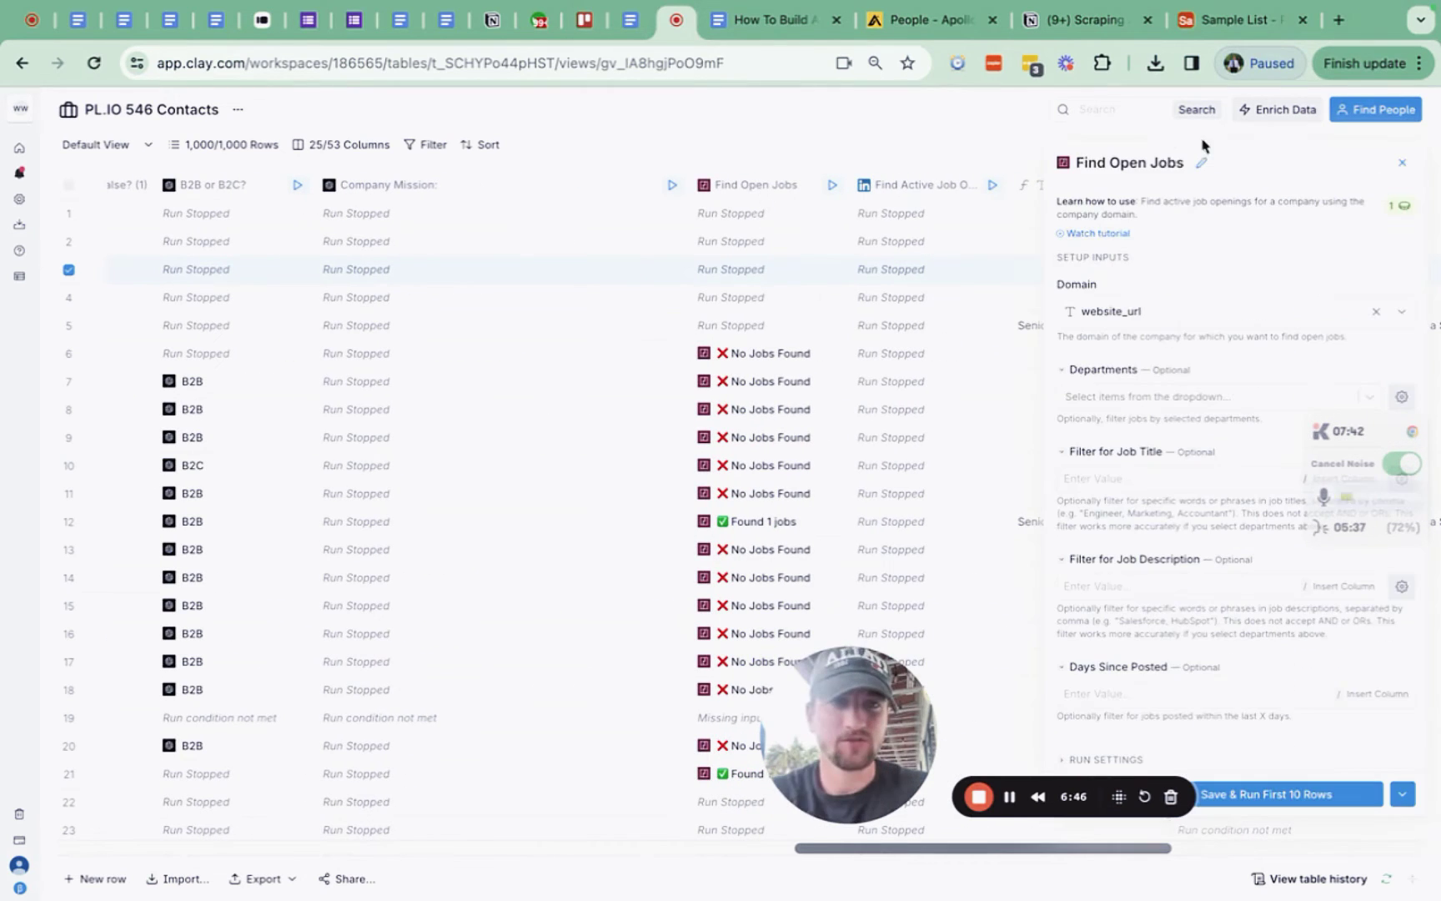
scroll(1165, 327, "down", 1)
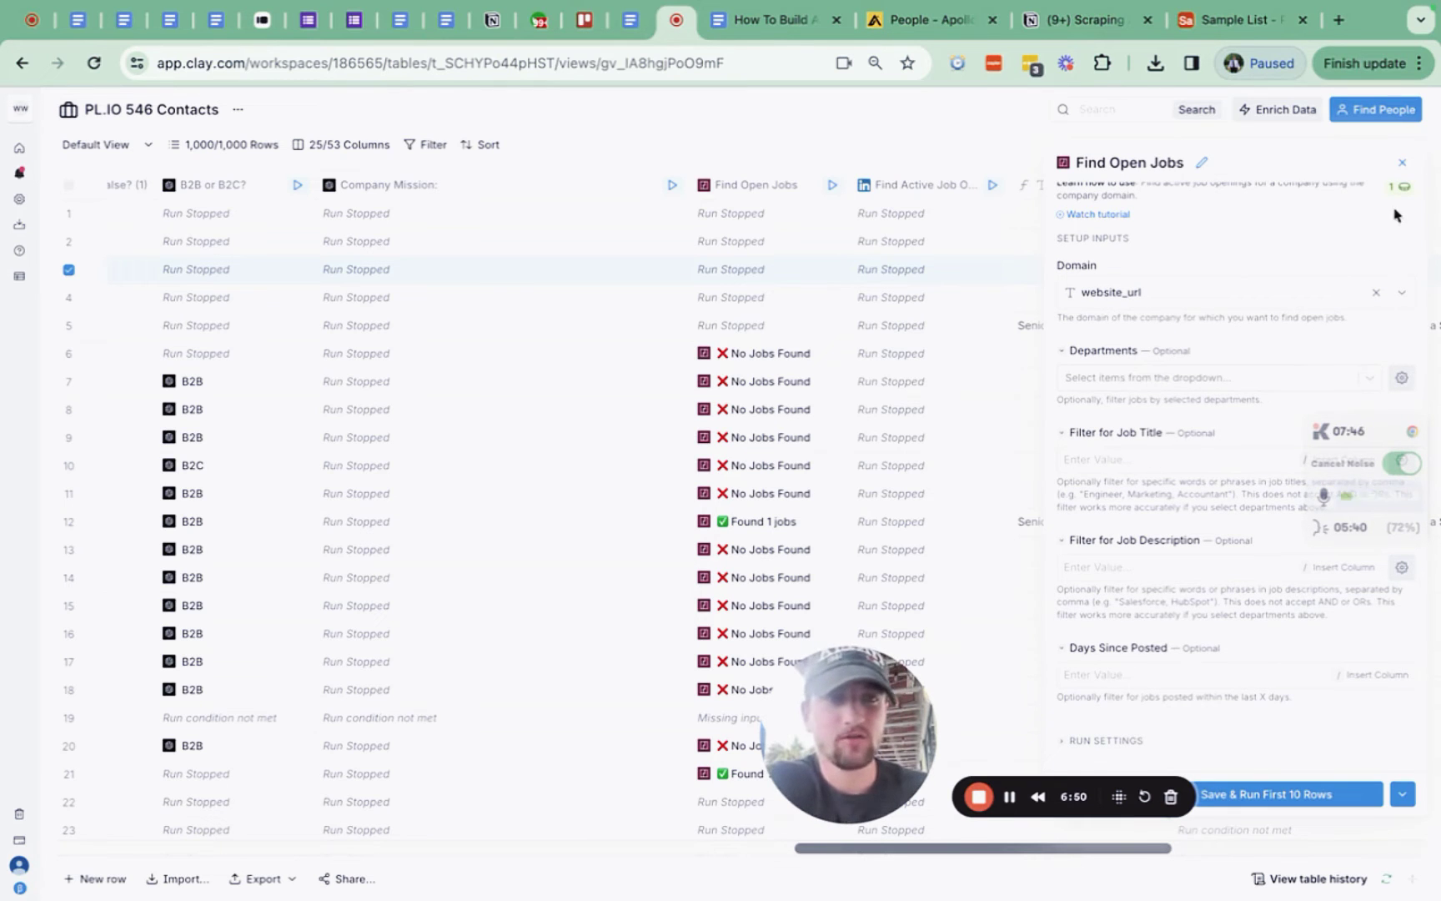
left_click(1405, 165)
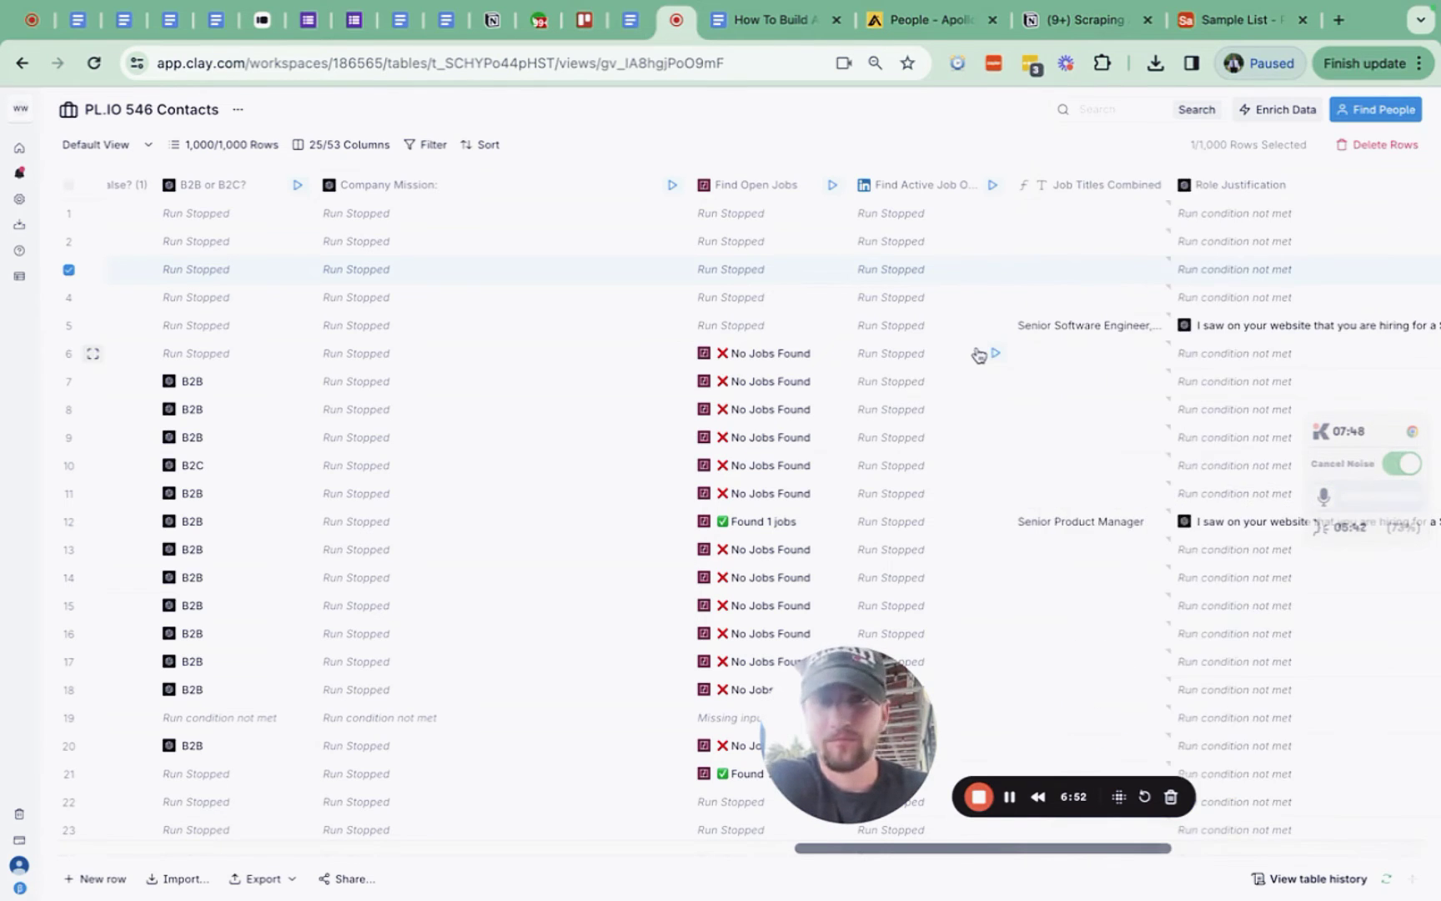
Step: Open the Job Titles Combined column's settings, show its input as a Formula, and review the AI prompt in the Formula Generator
scroll(751, 271, "right", 5)
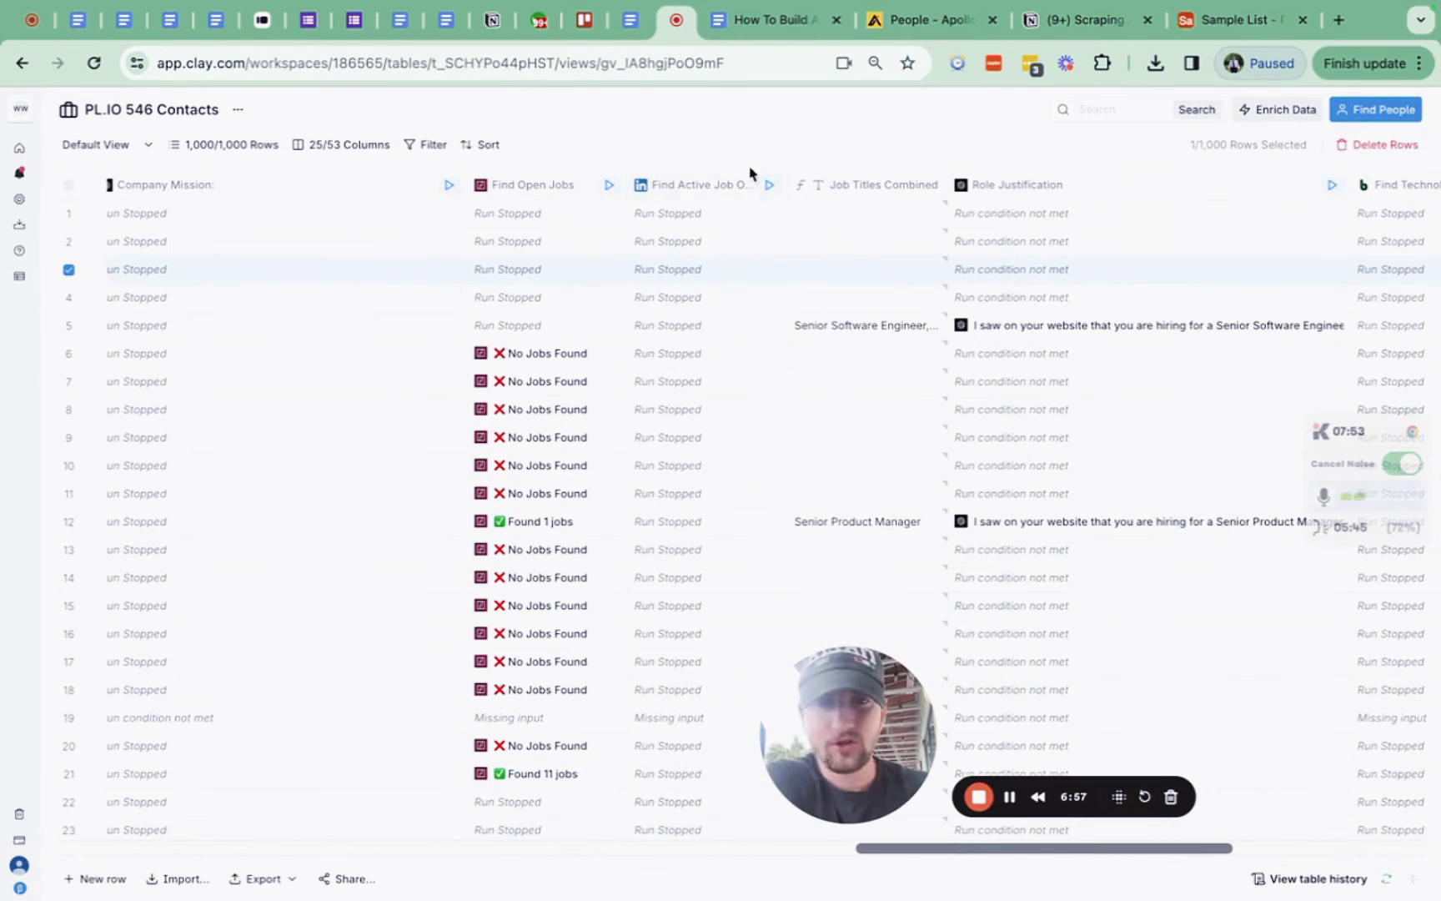
scroll(915, 348, "right", 2)
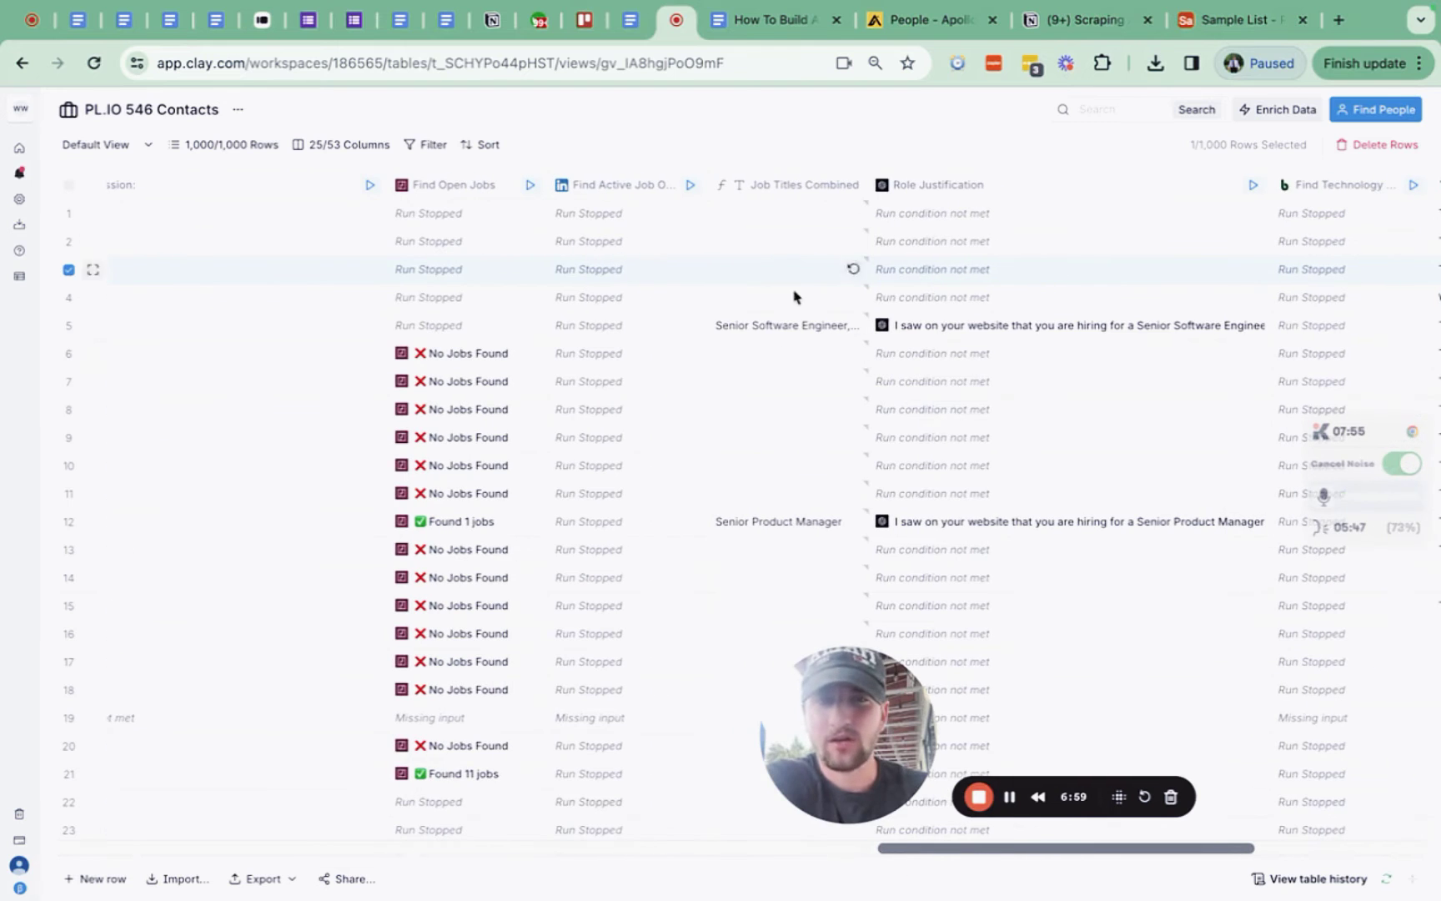
scroll(1015, 397, "right", 5)
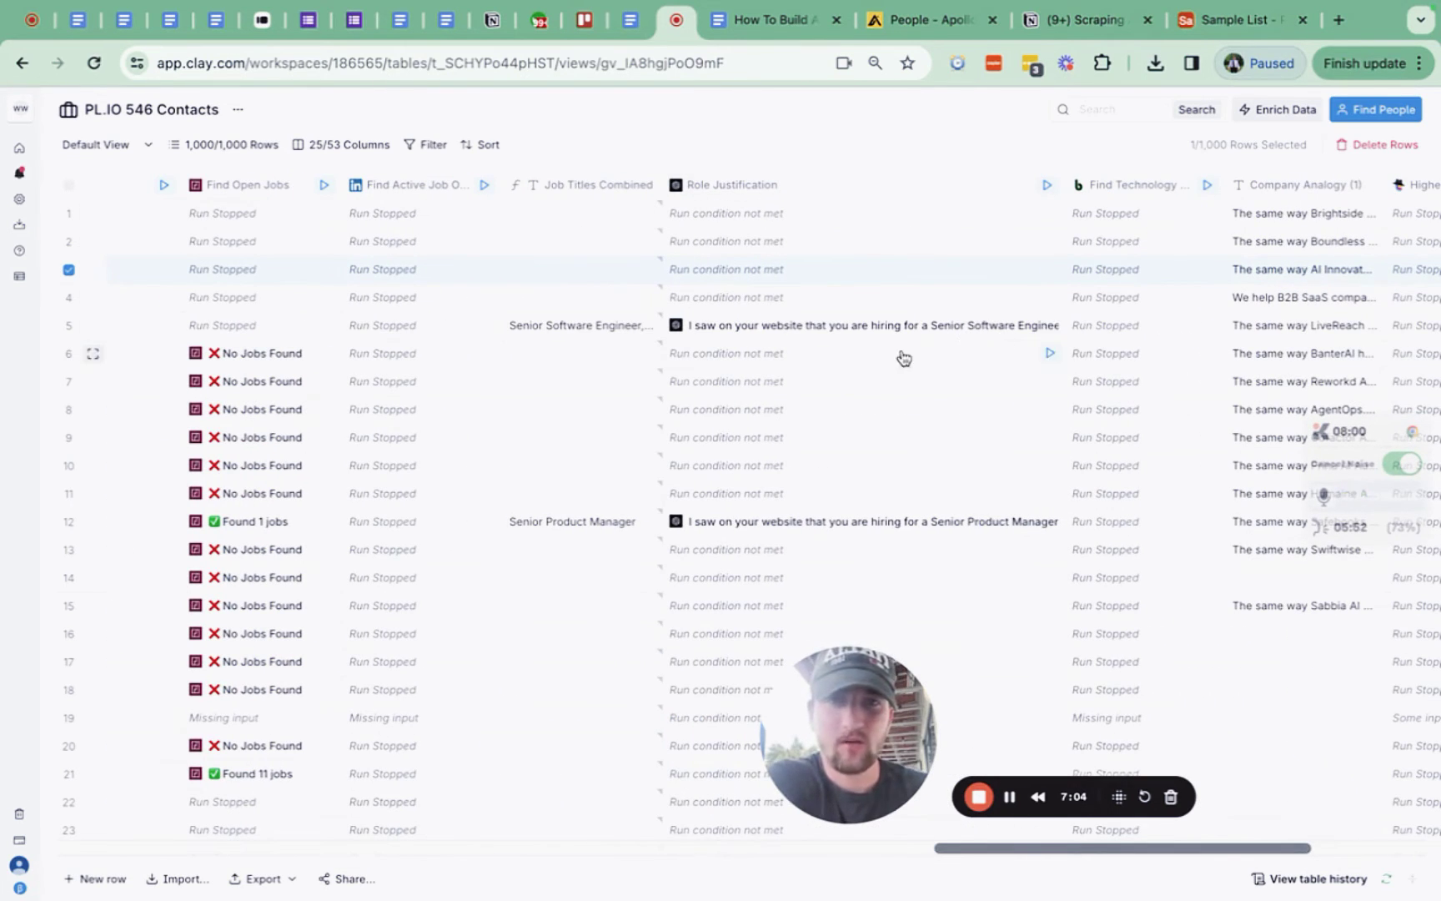
left_click(592, 187)
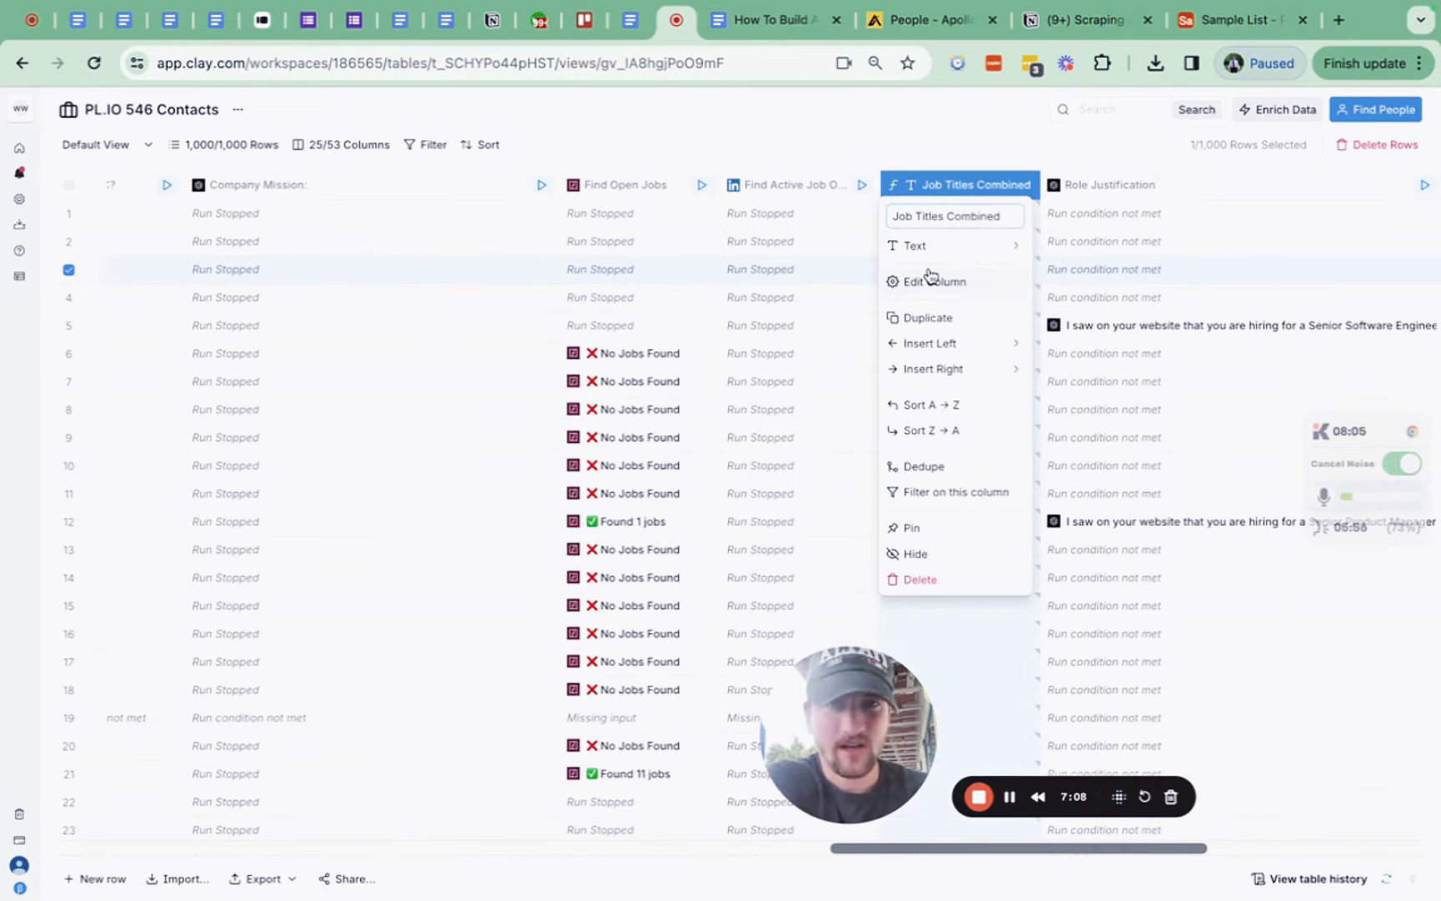
left_click(963, 288)
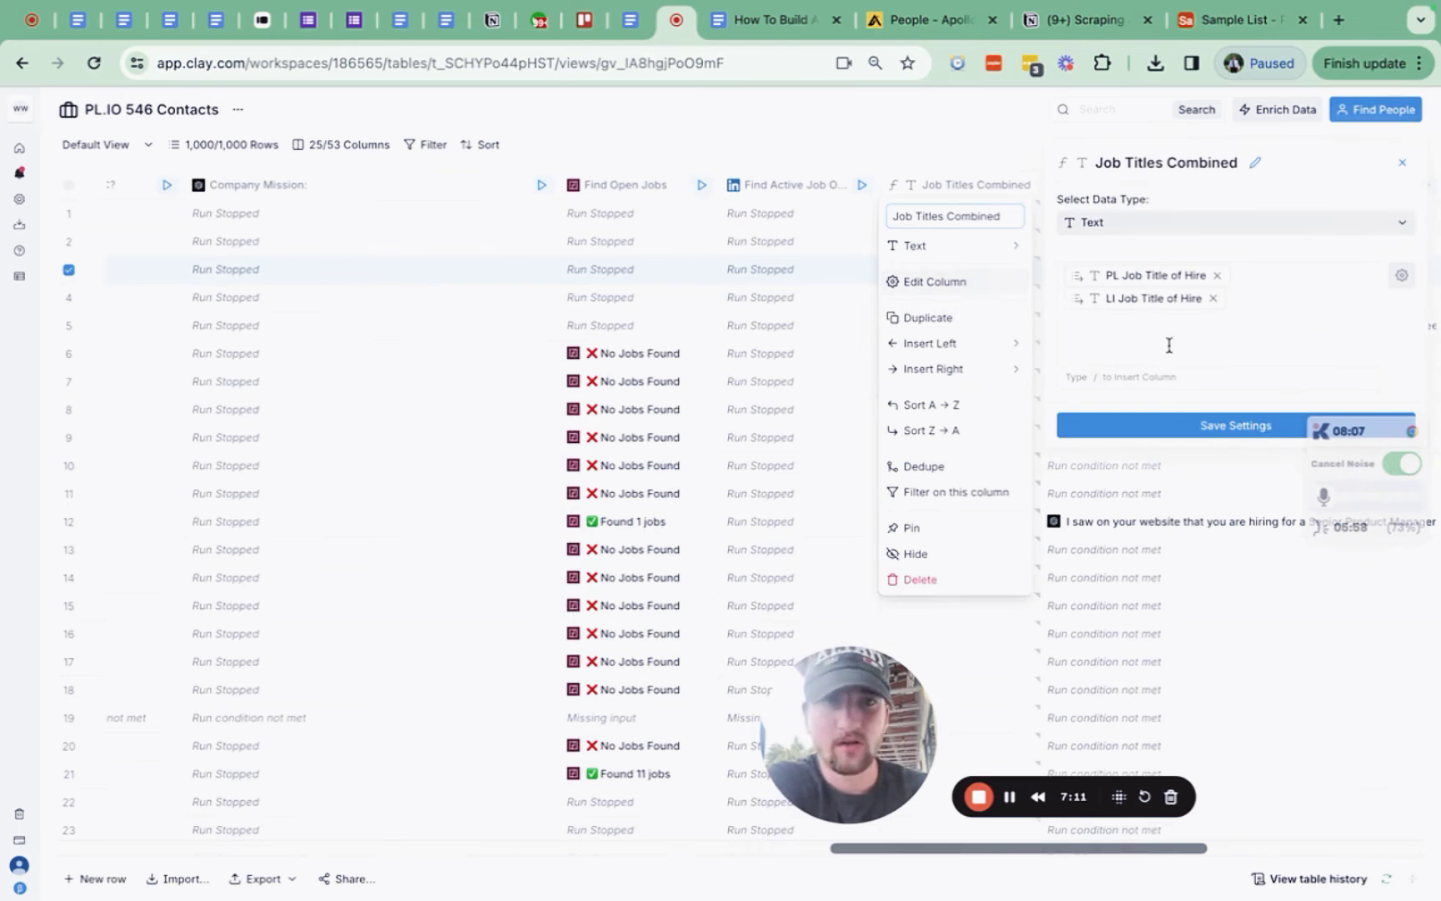
left_click(1401, 275)
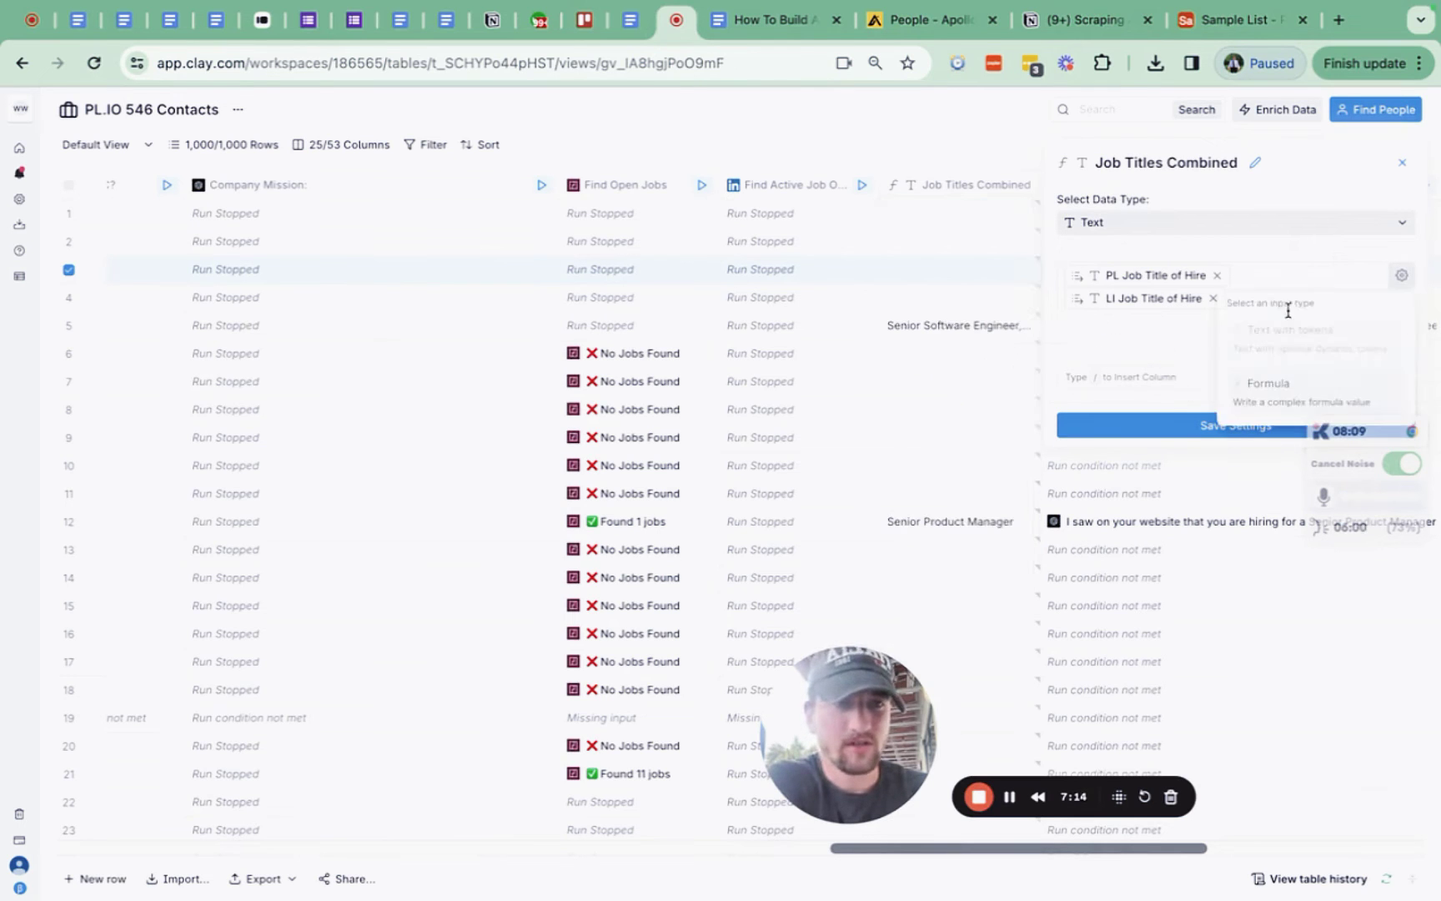
left_click(1272, 385)
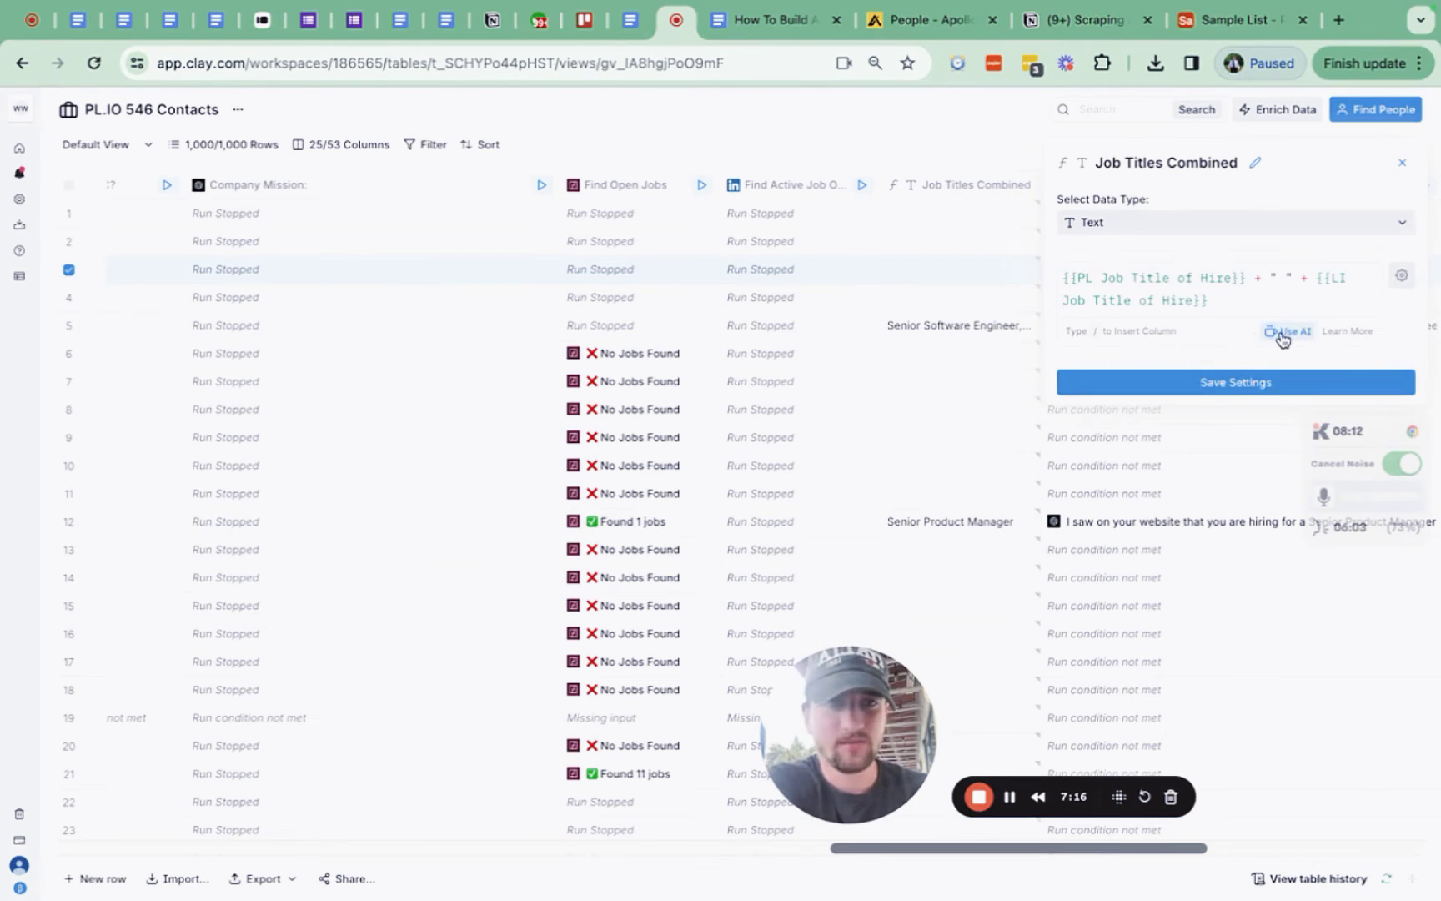
left_click(1284, 332)
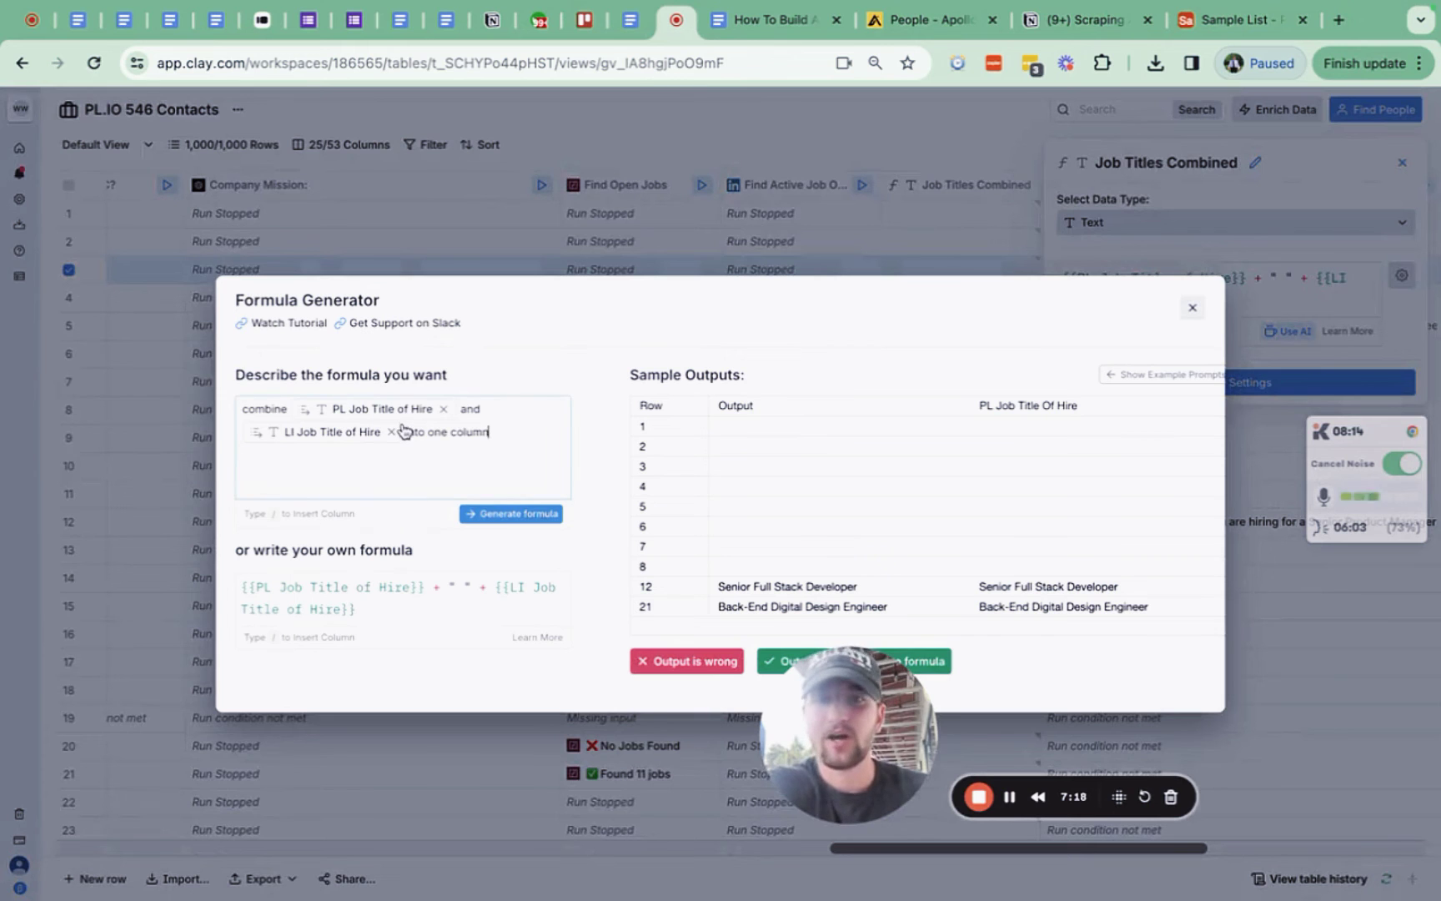
left_click(1198, 307)
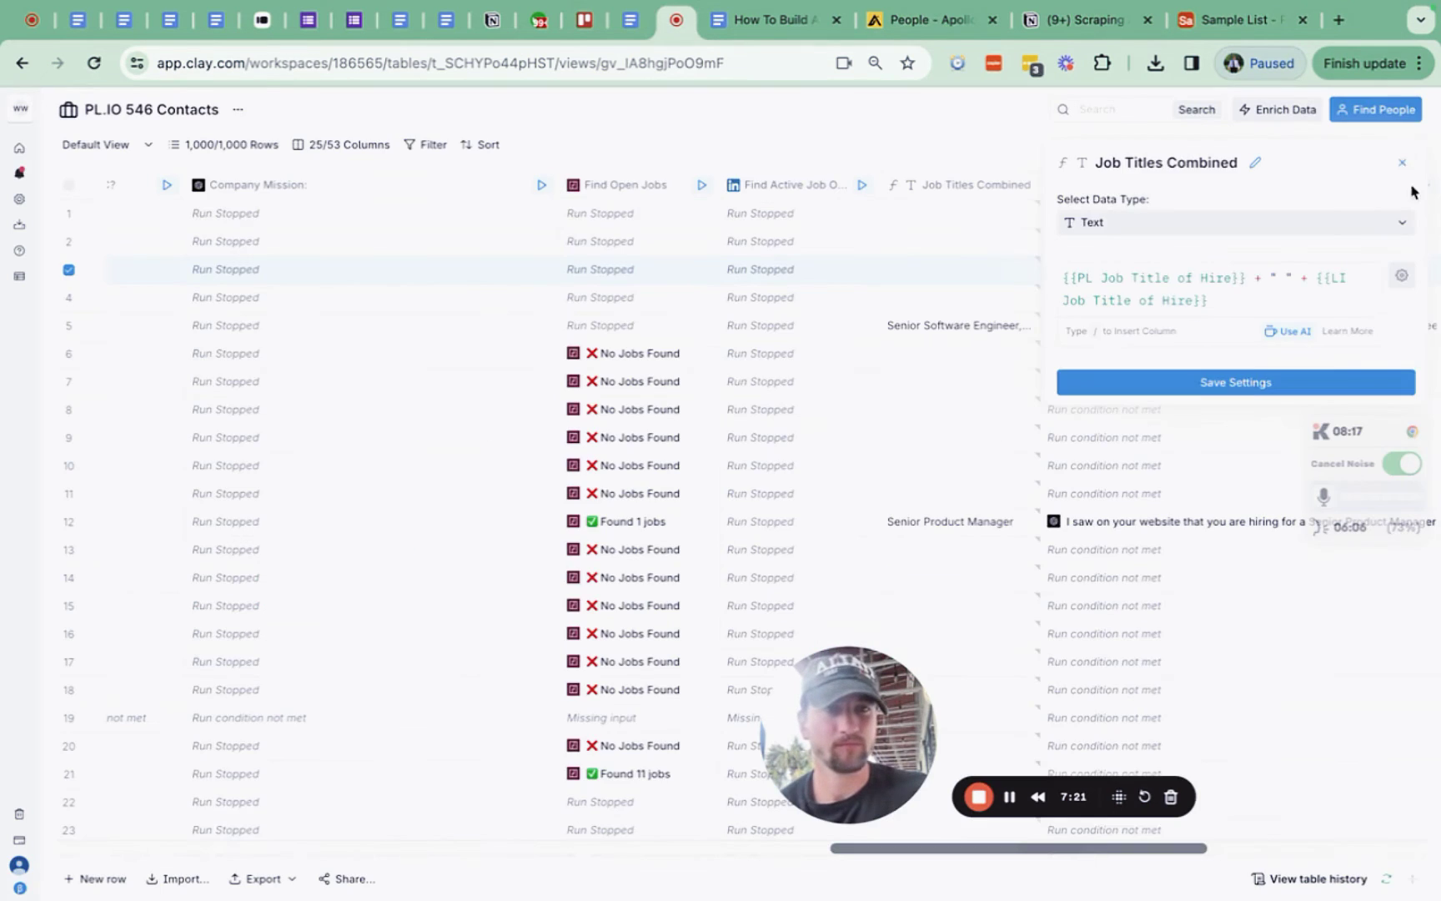
left_click(1236, 382)
Step: Review the Find Technology Stack column's settings, including the BuiltWith account, company domain, and keyword or category filter
scroll(939, 312, "right", 10)
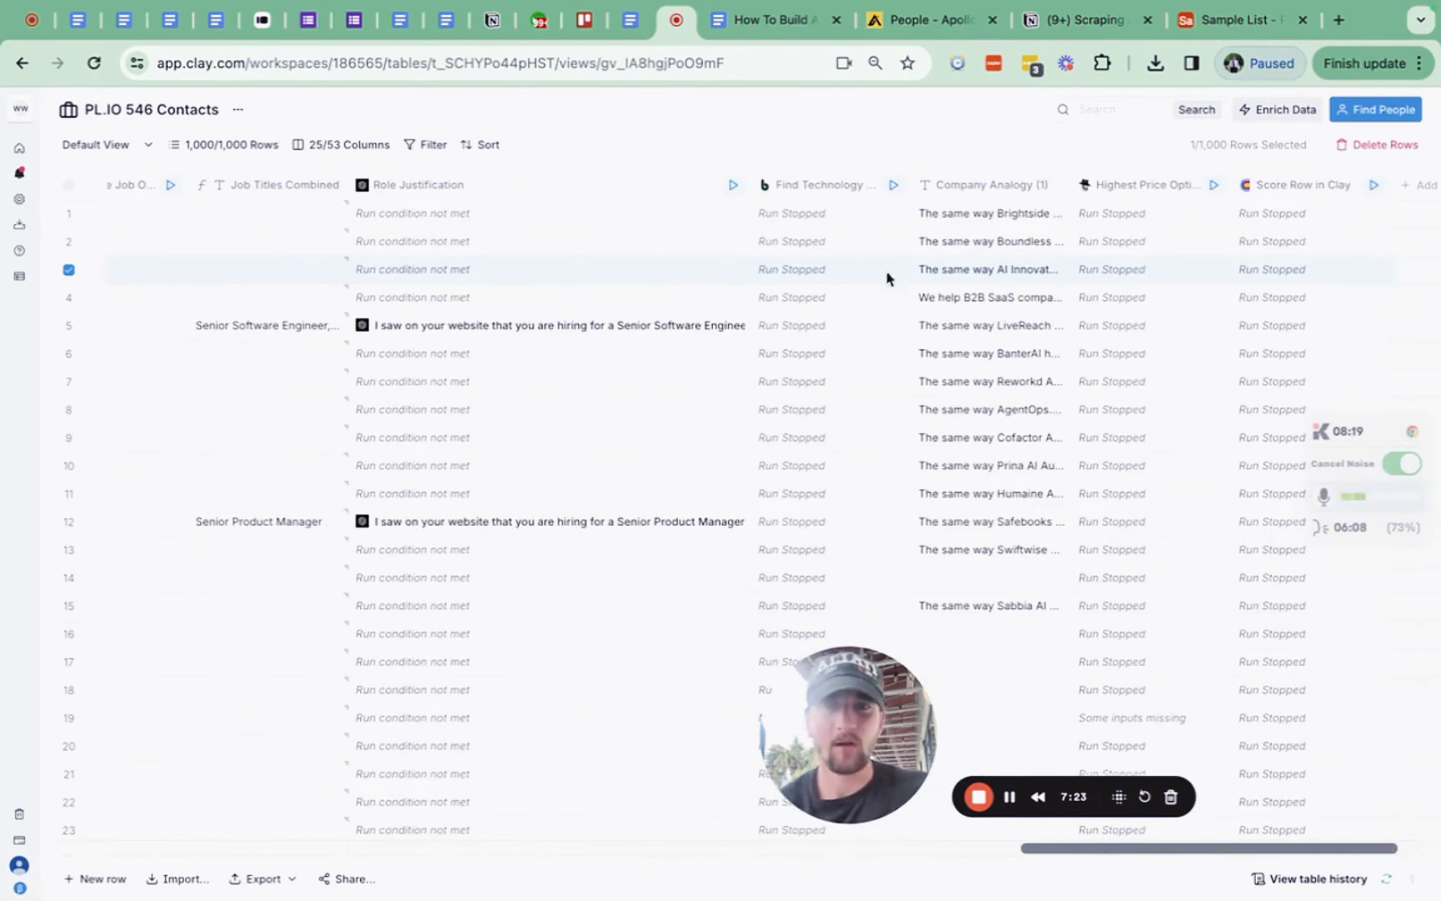
scroll(956, 326, "right", 2)
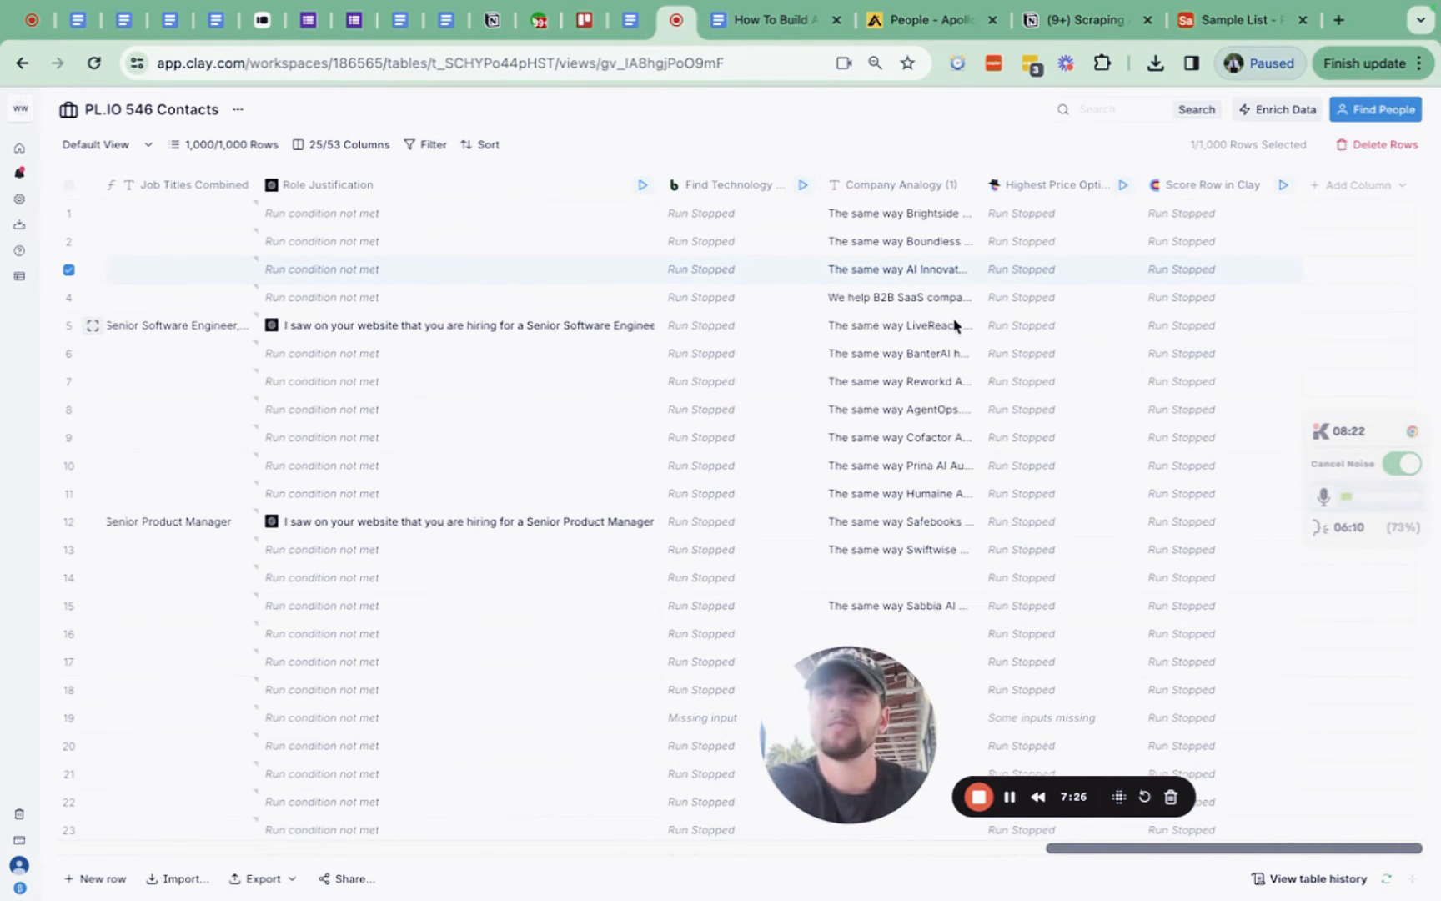
left_click(755, 188)
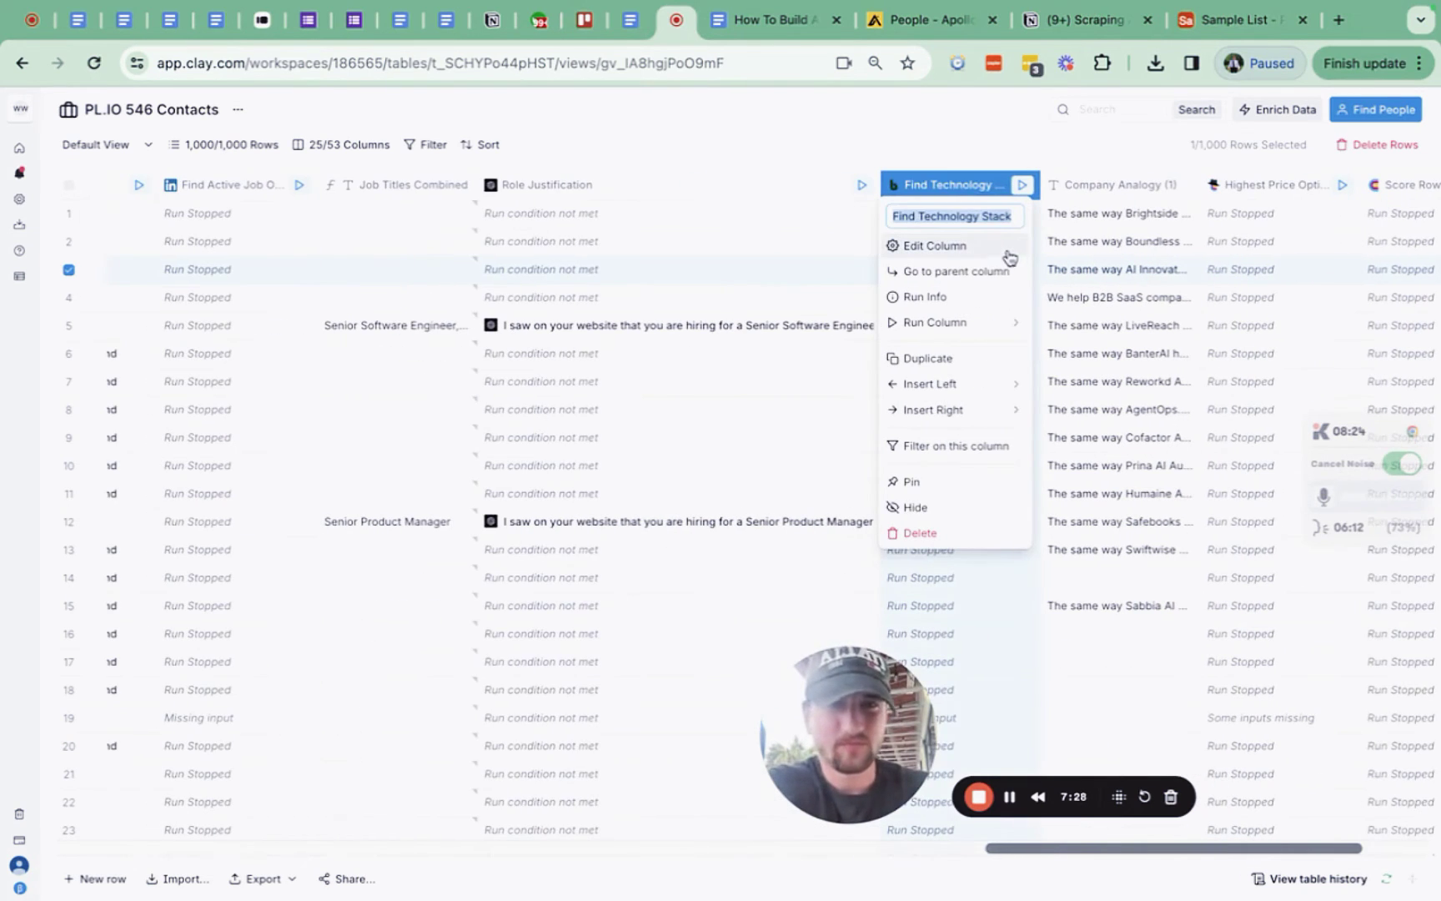
left_click(1007, 249)
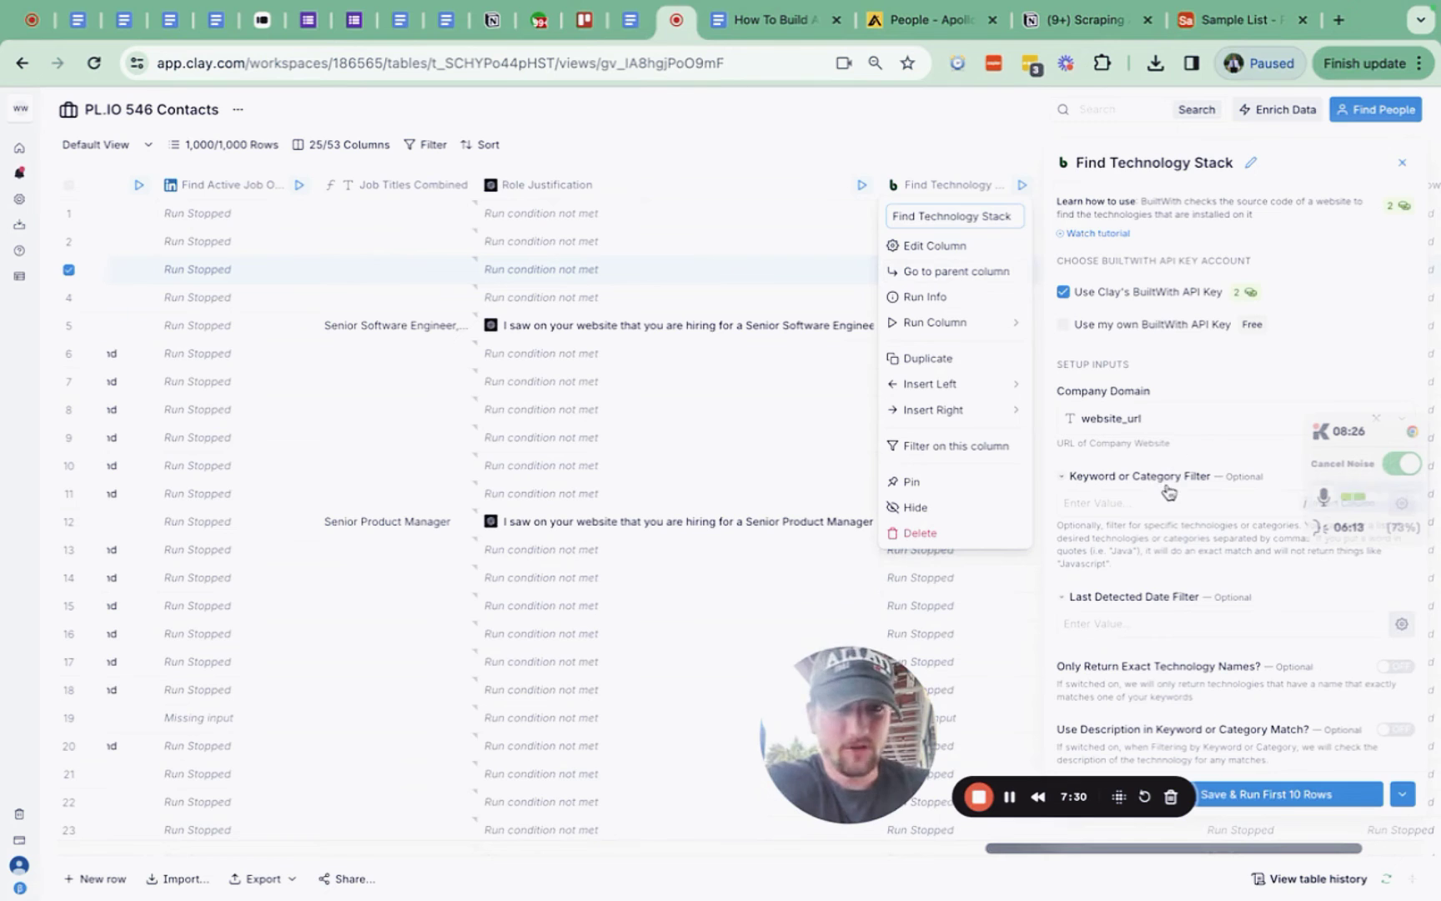
scroll(1160, 484, "down", 2)
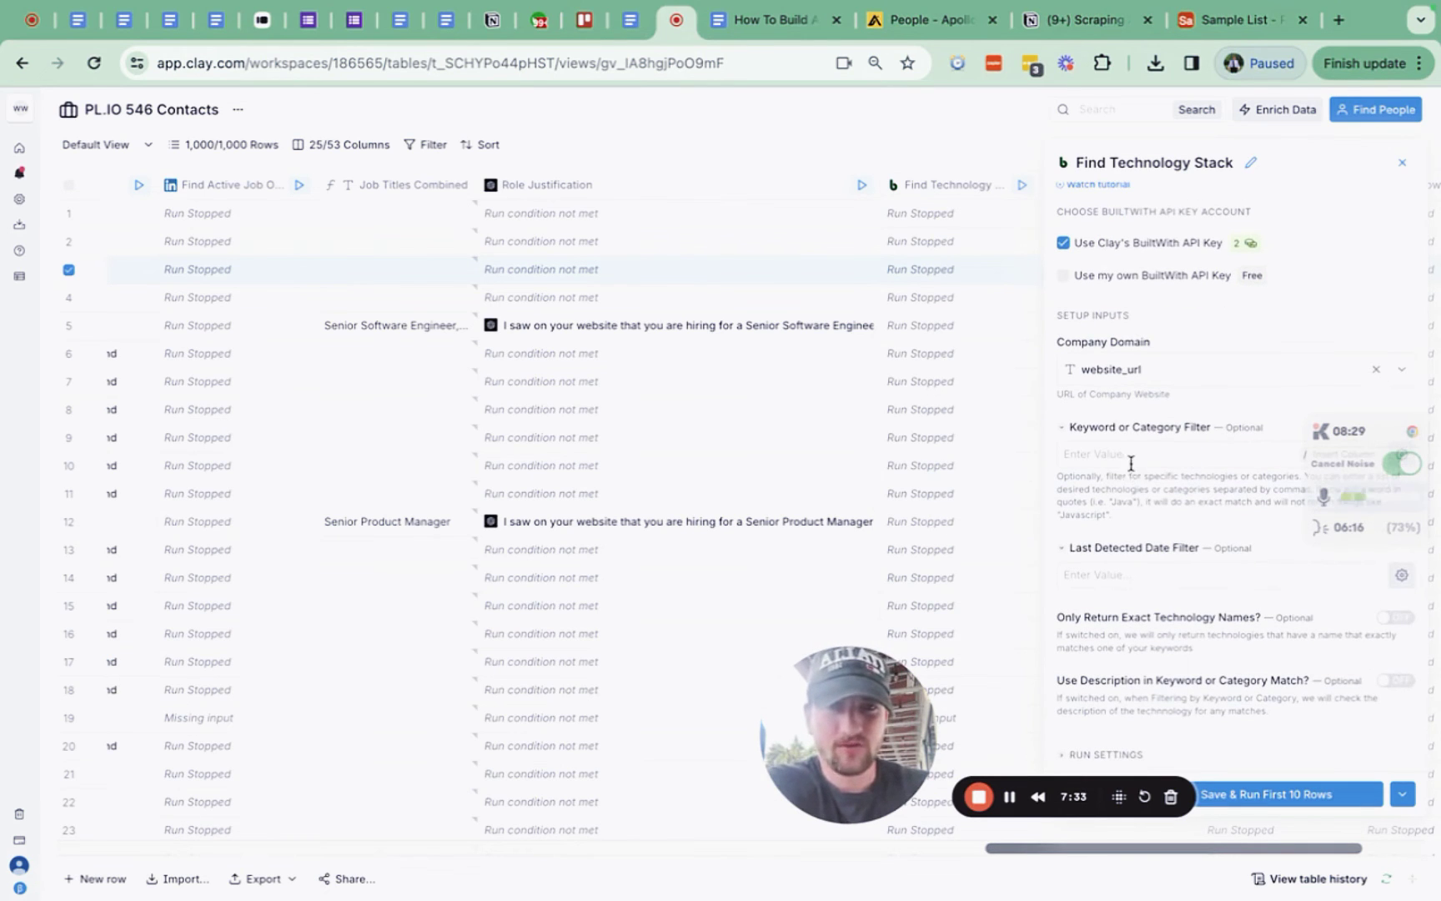
left_click(1398, 166)
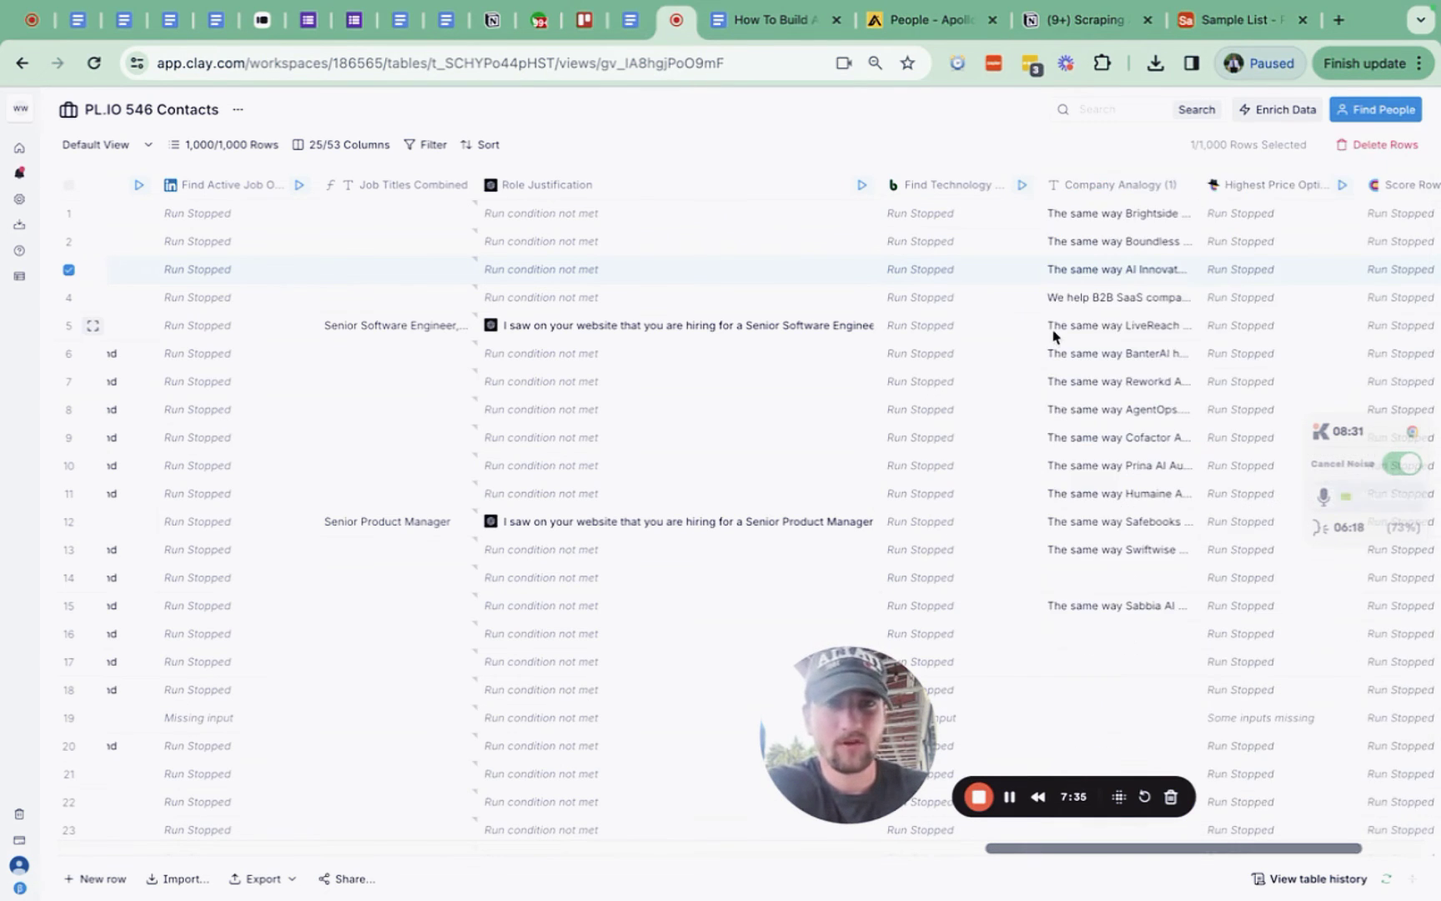
Step: Look over the last enrichment columns, switch to the Sample List - PL.IO base in Airtable, and examine its open-jobs and score columns
scroll(1053, 336, "right", 3)
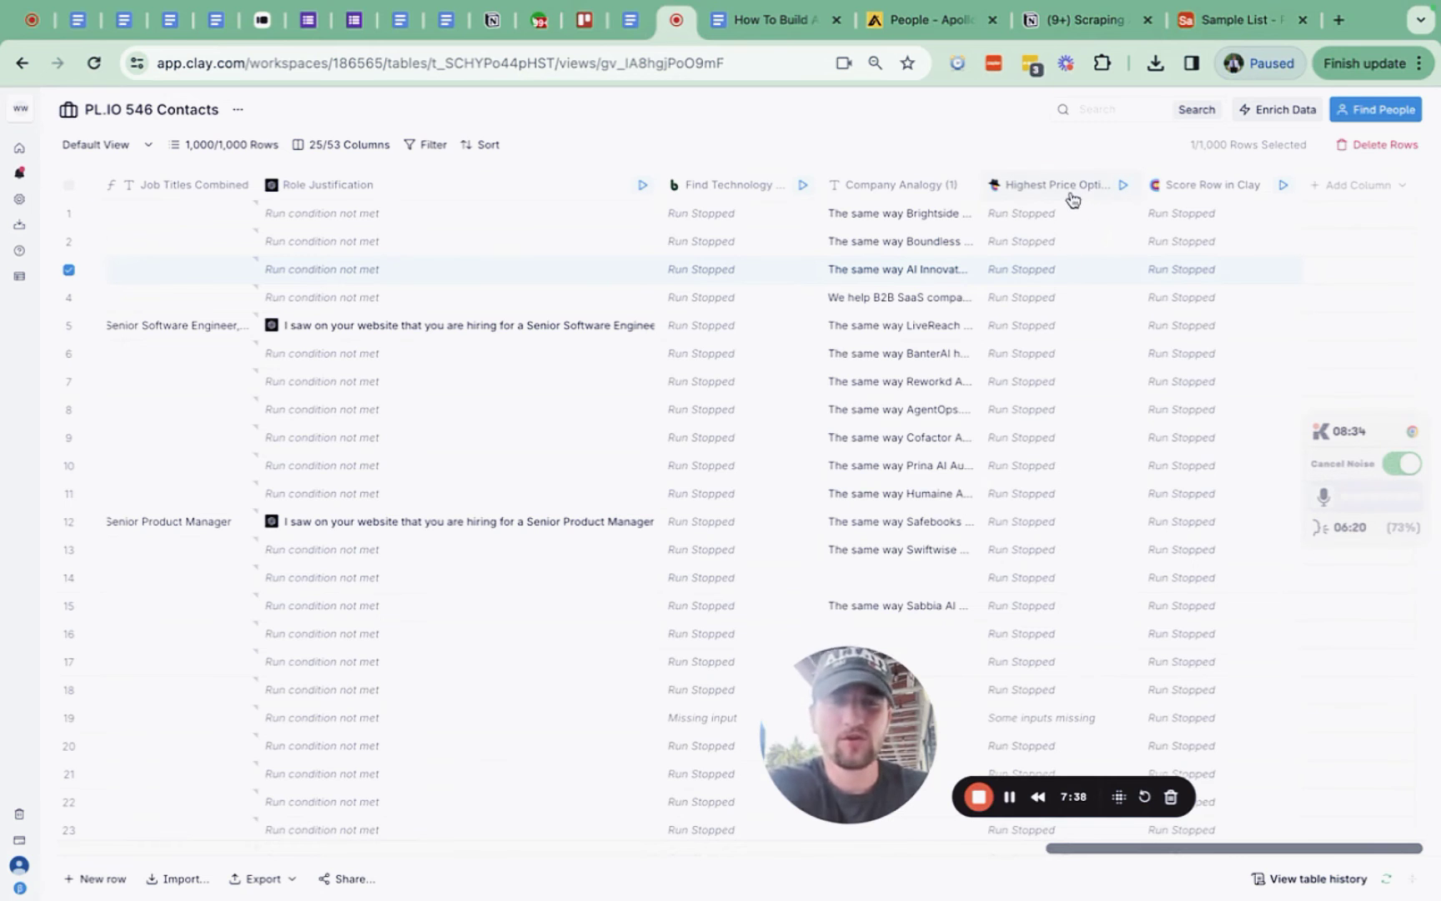
left_click_drag(915, 761, 1059, 434)
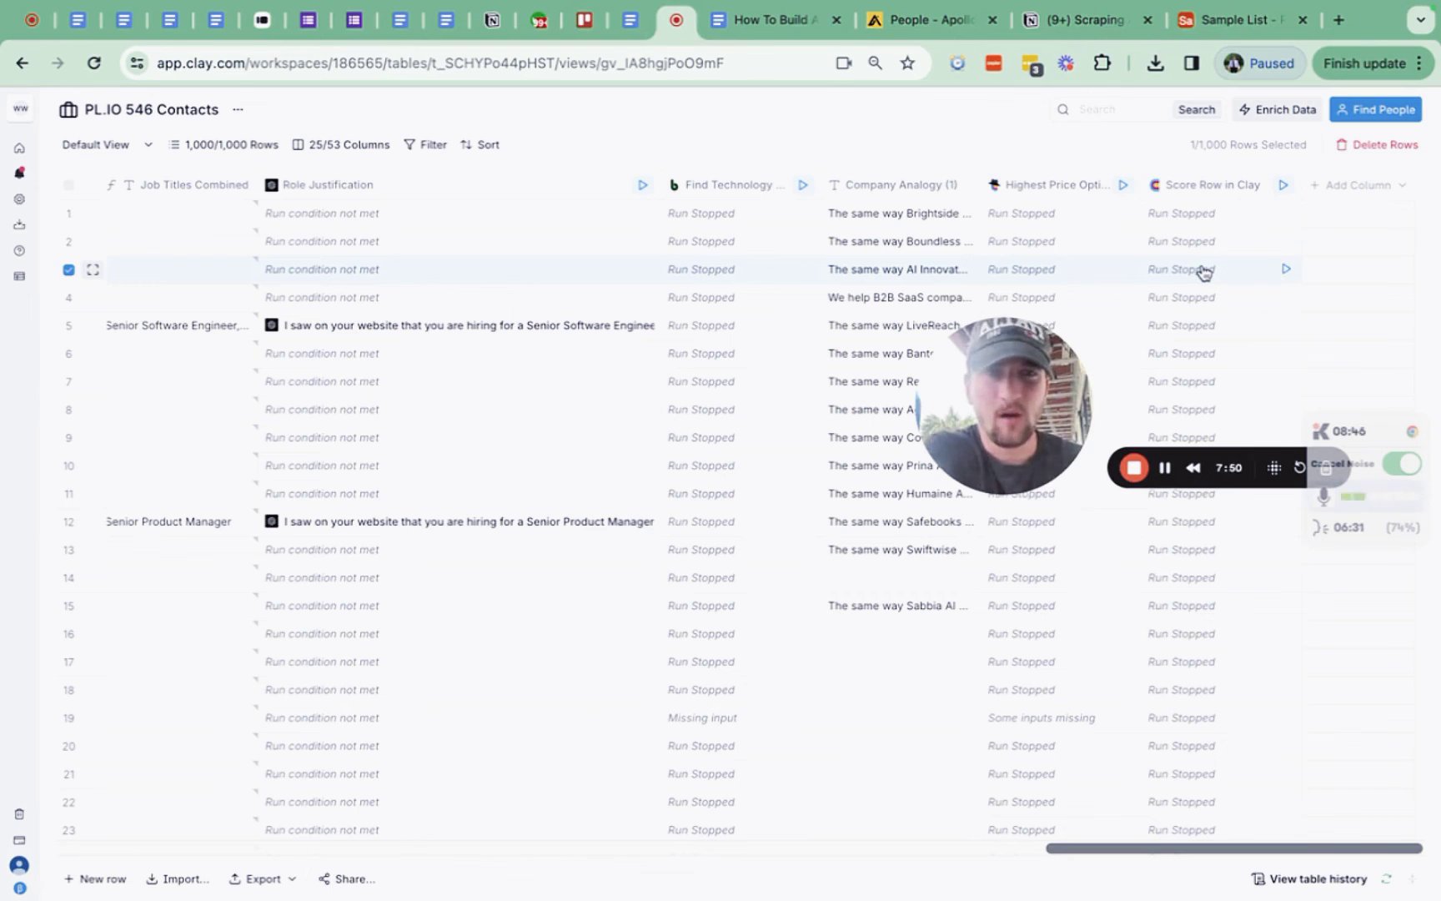
left_click(1225, 30)
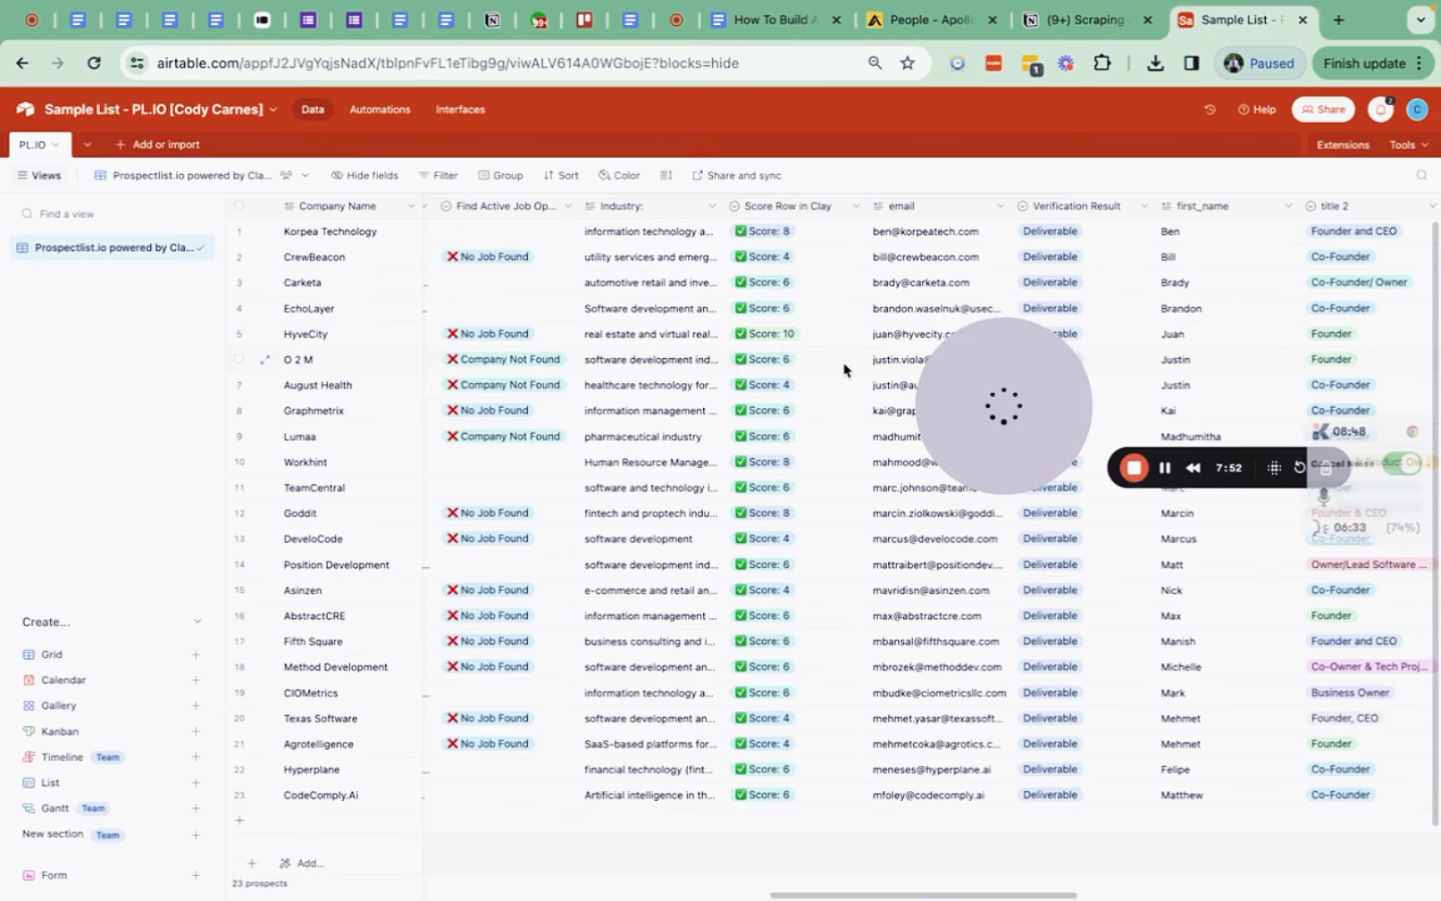
scroll(723, 387, "left", 10)
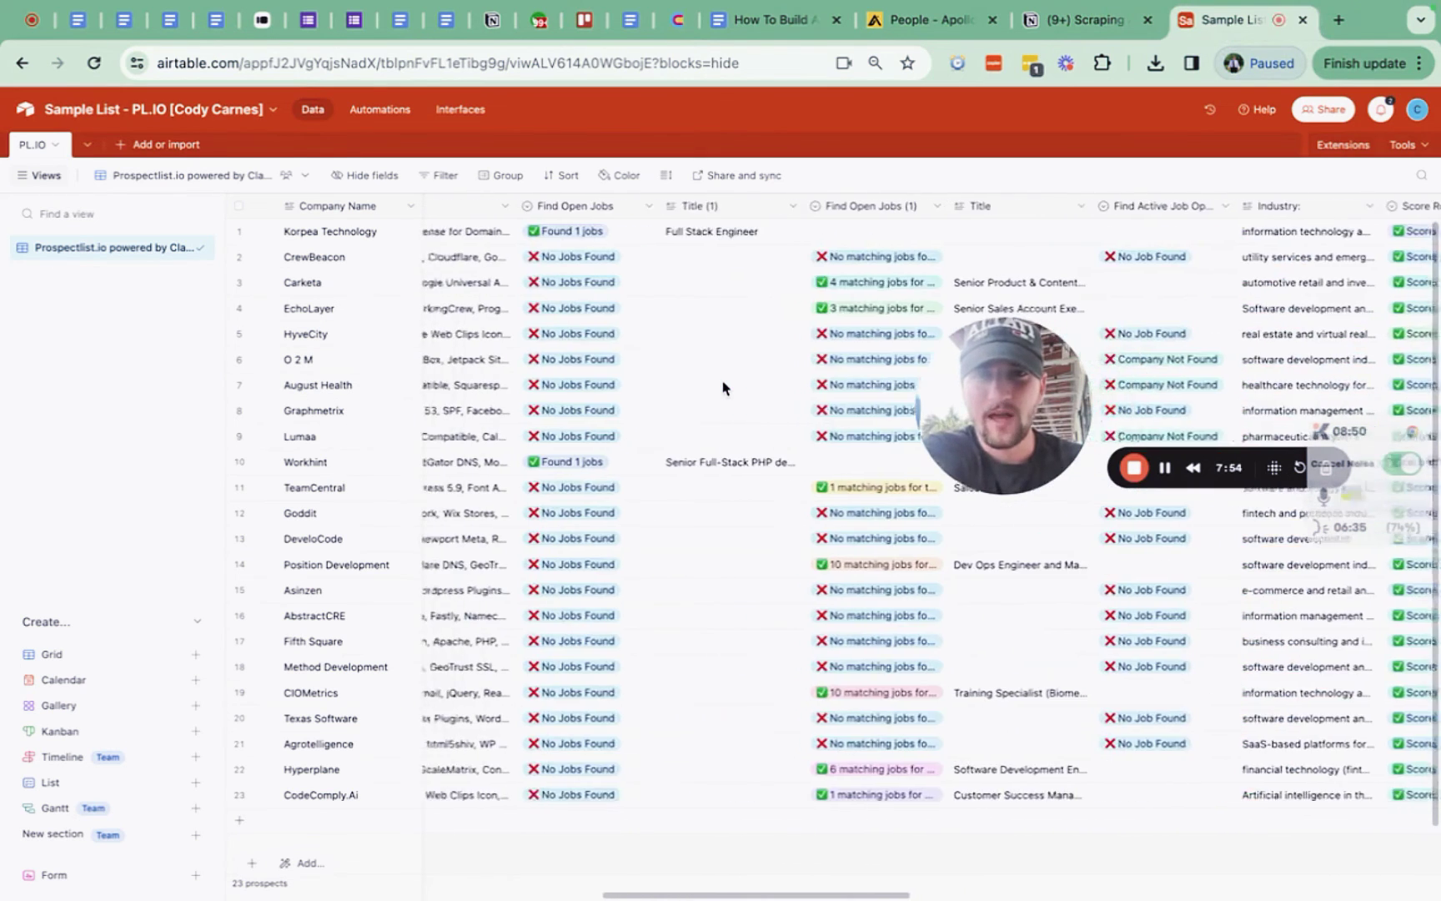
Step: Examine the sample list's company description, analogy, industry and technology columns, and its Score Row in Clay, email, Verification Result and contact title columns
scroll(723, 386, "left", 10)
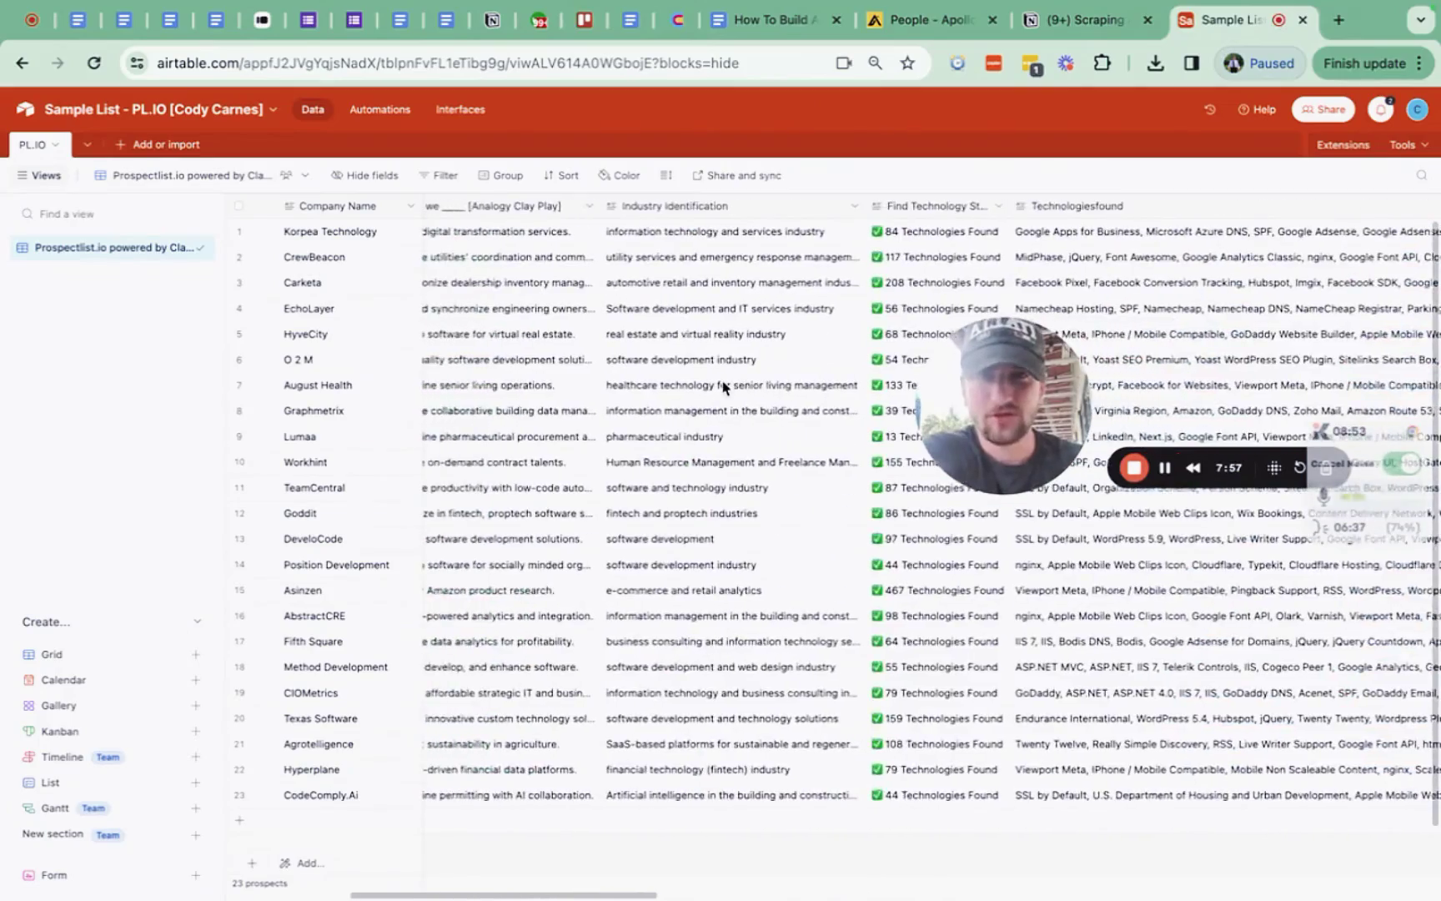
scroll(724, 386, "left", 5)
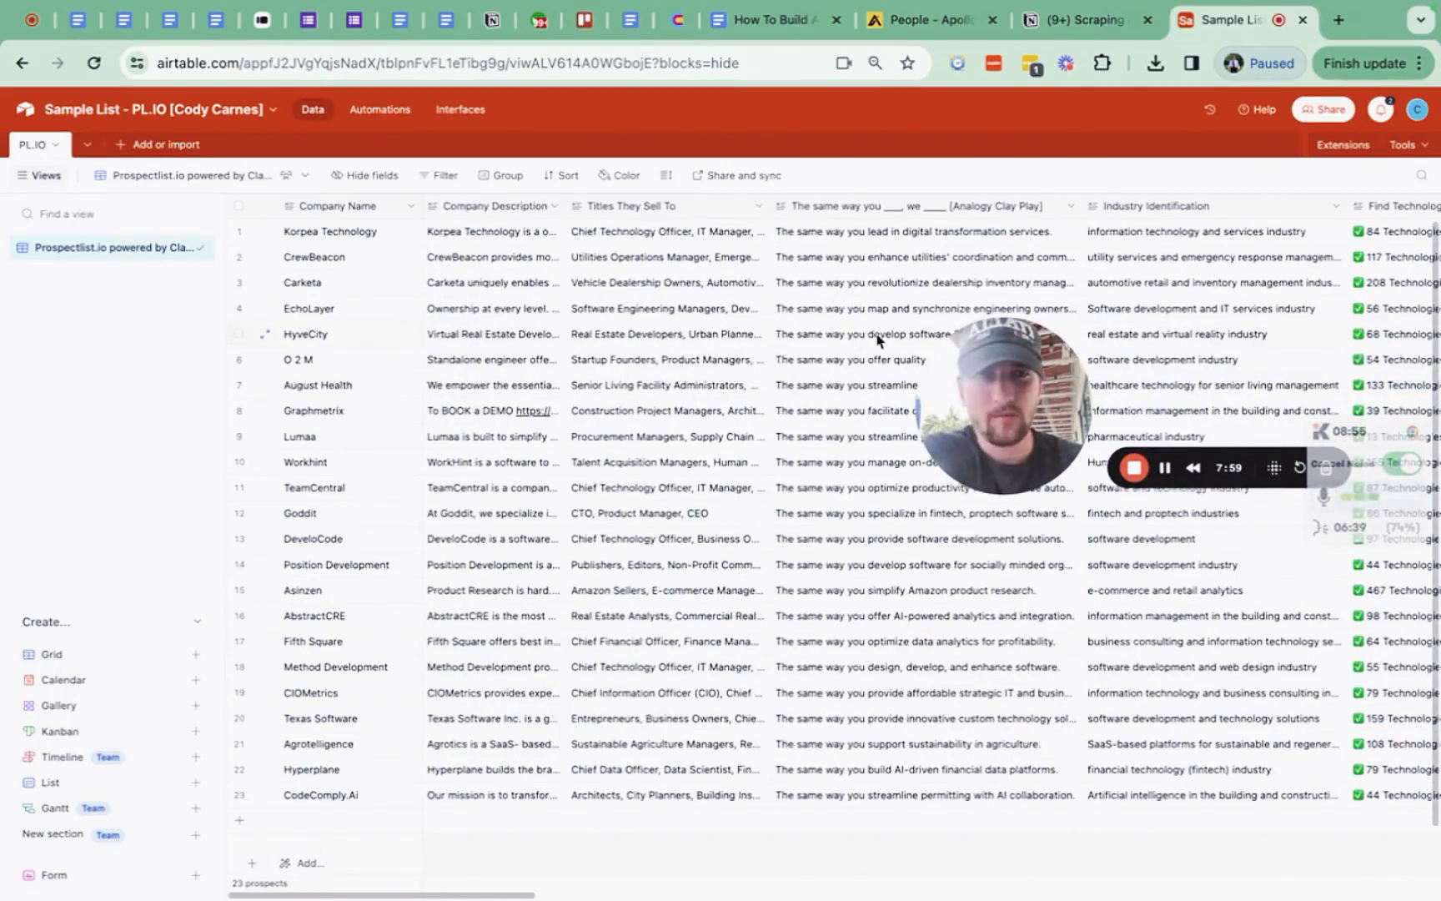
scroll(875, 336, "right", 15)
scroll(875, 336, "right", 15)
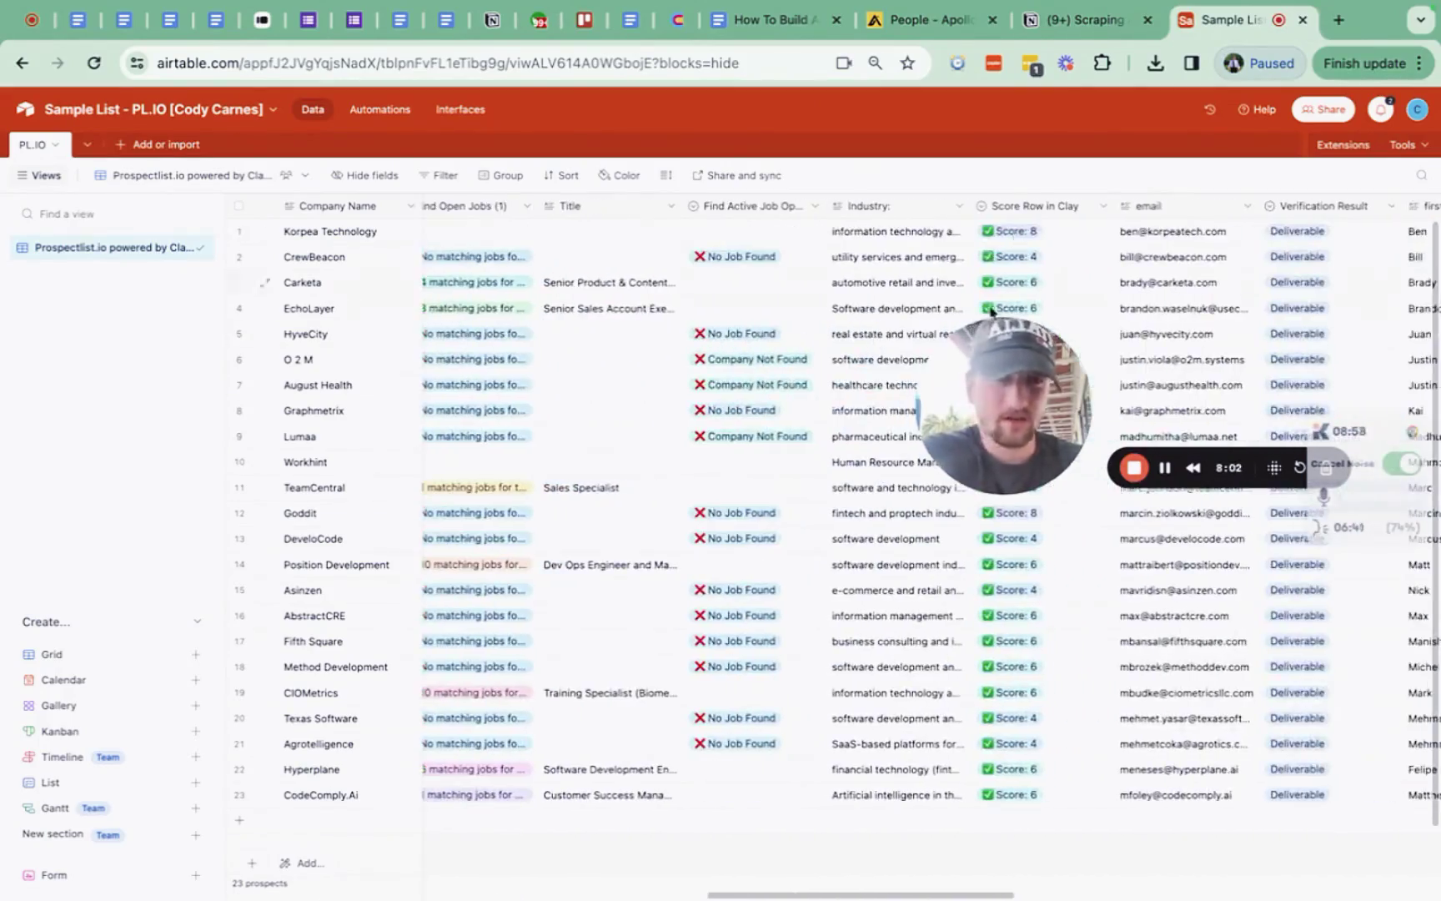
scroll(974, 256, "right", 5)
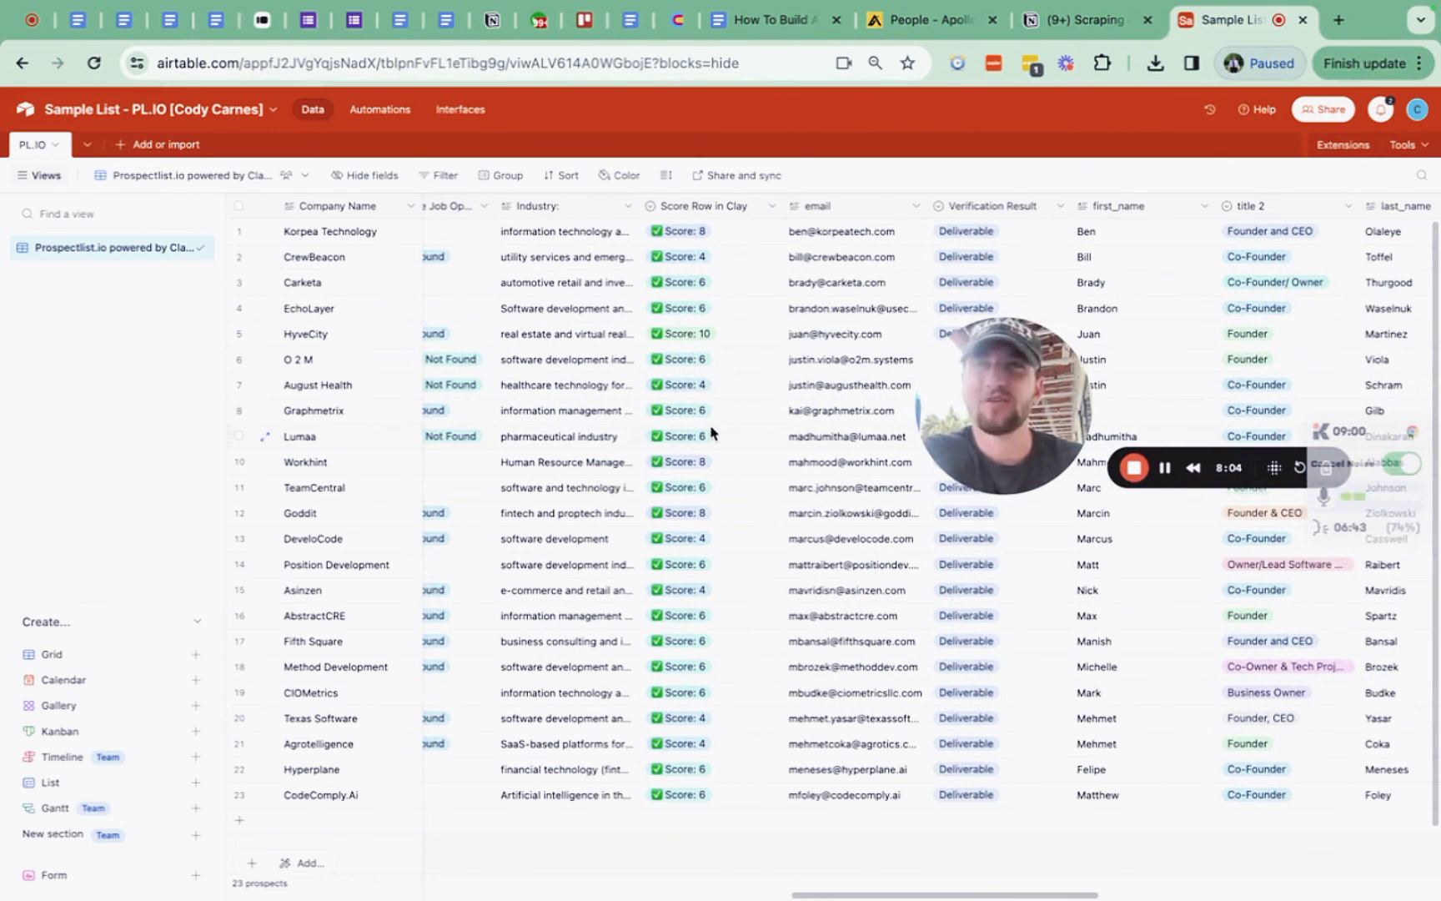
scroll(707, 457, "right", 2)
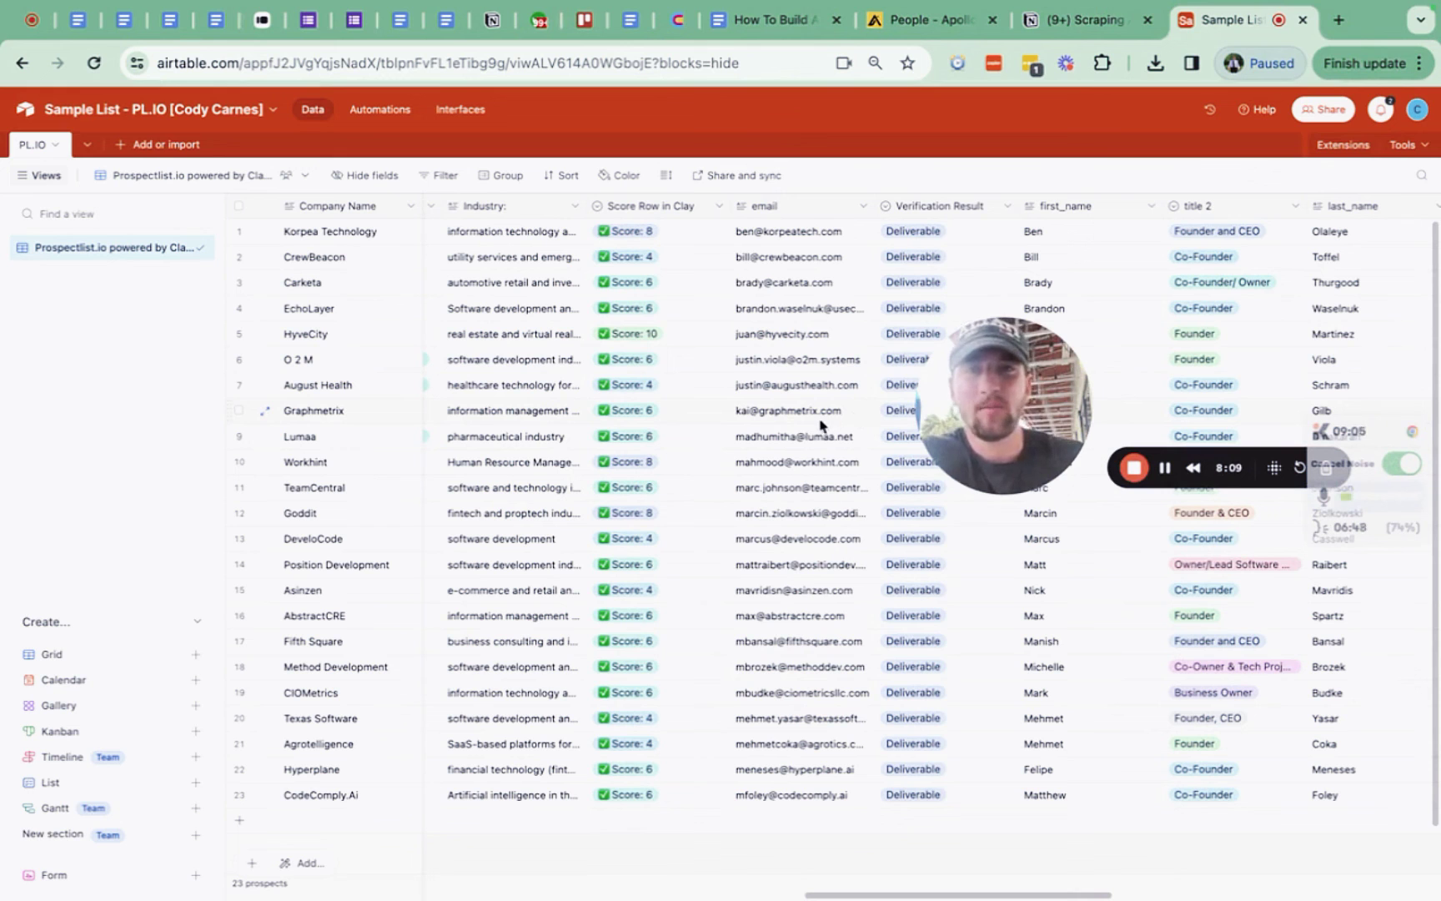
scroll(788, 454, "left", 10)
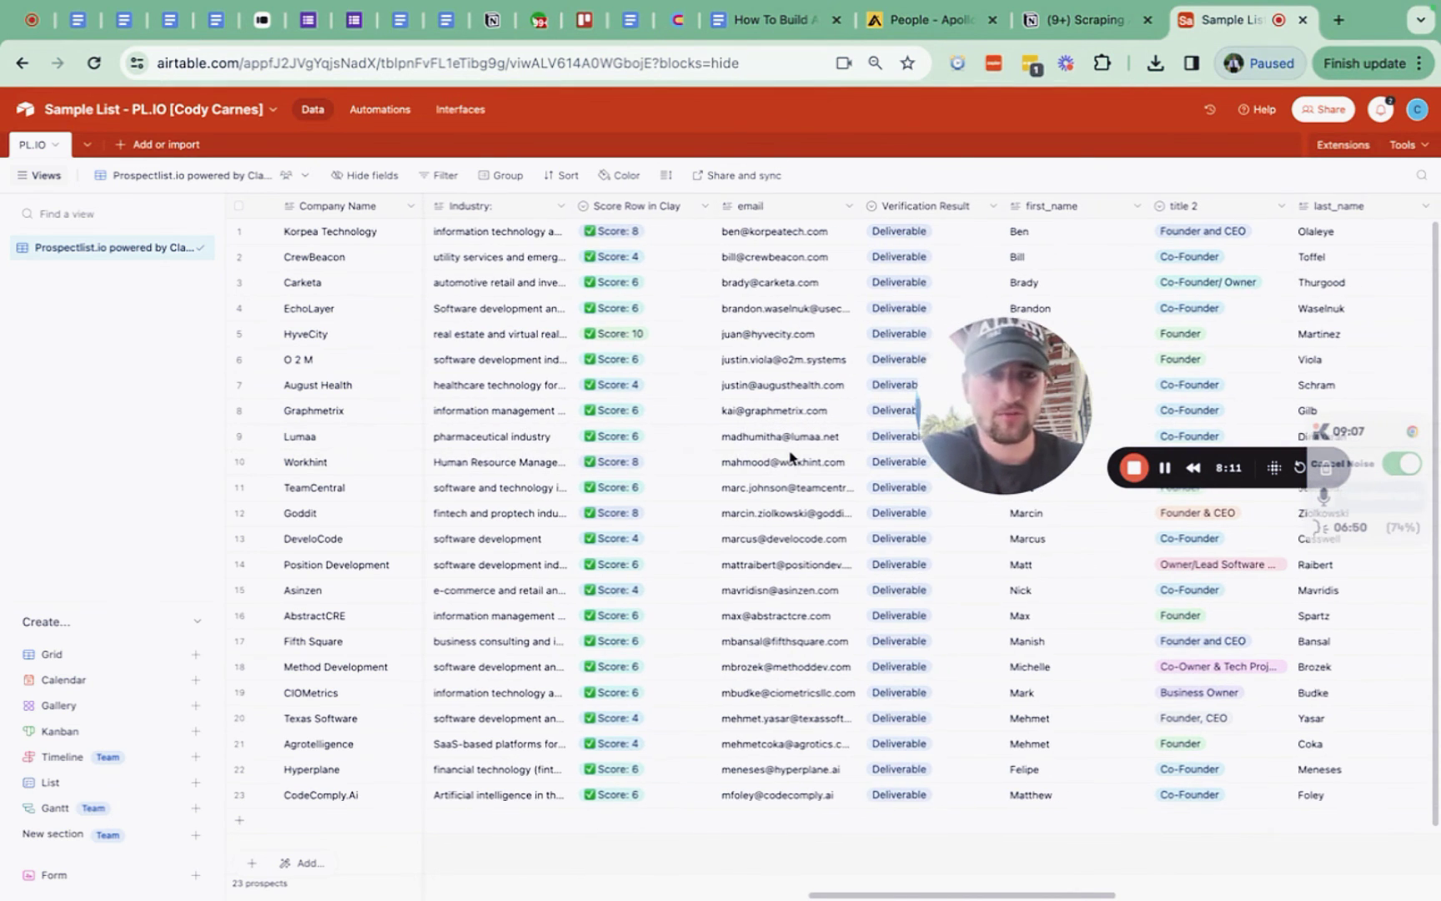